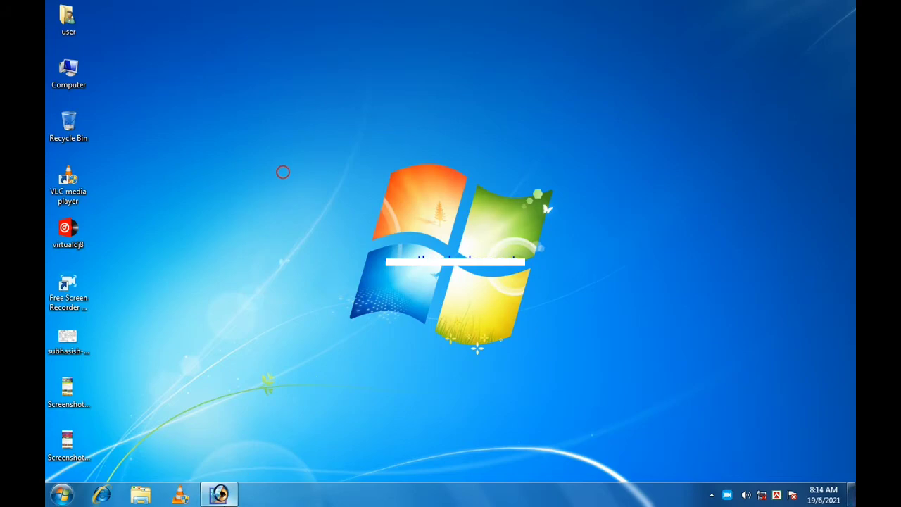
Step: Switch to Photoshop and create a white RGB document 12 inches wide and 6 inches high at 200 pixels/inch
left_click(219, 494)
left_click(528, 241)
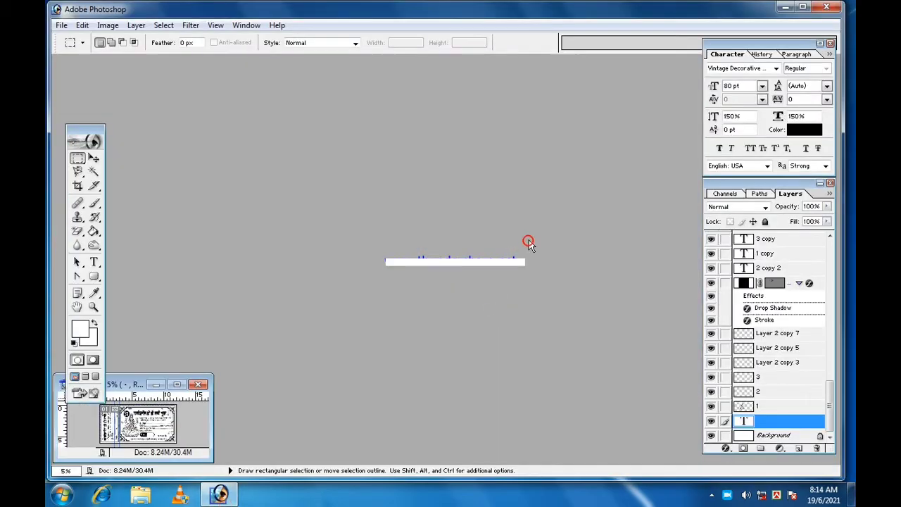
key("ctrl+n")
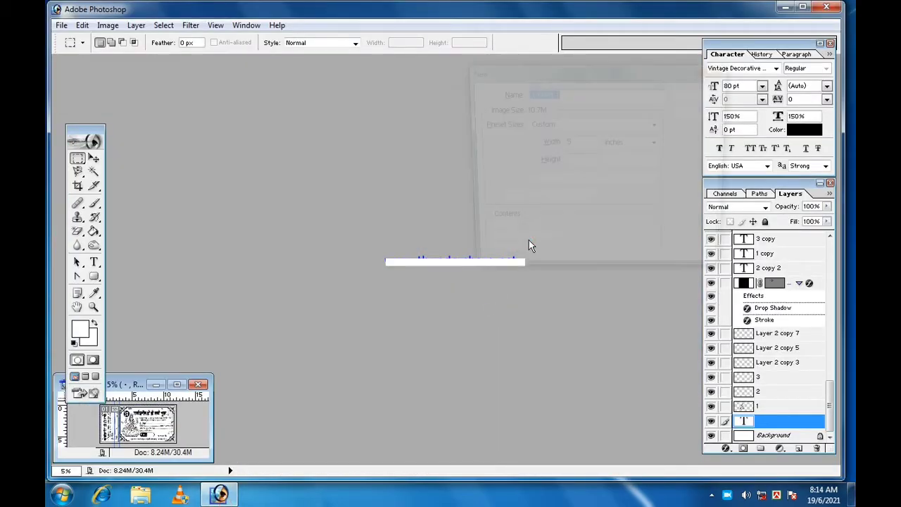
left_click(582, 144)
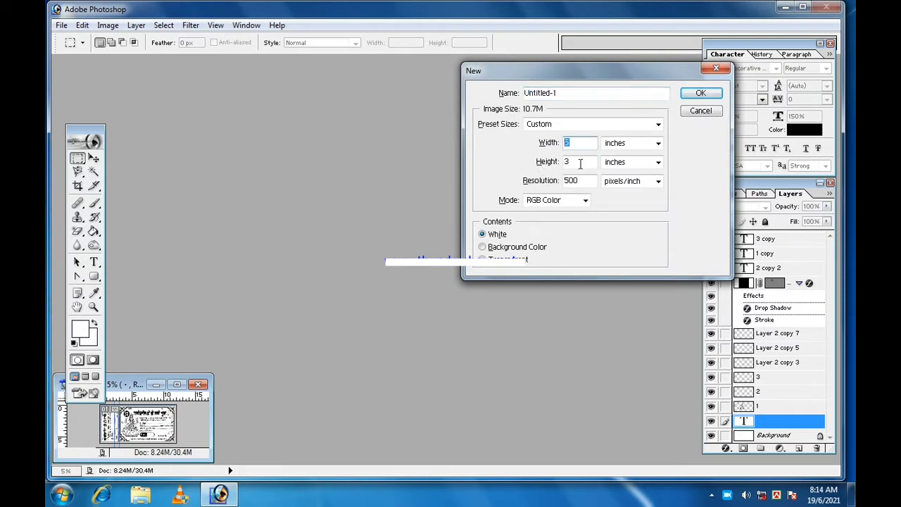
type("6")
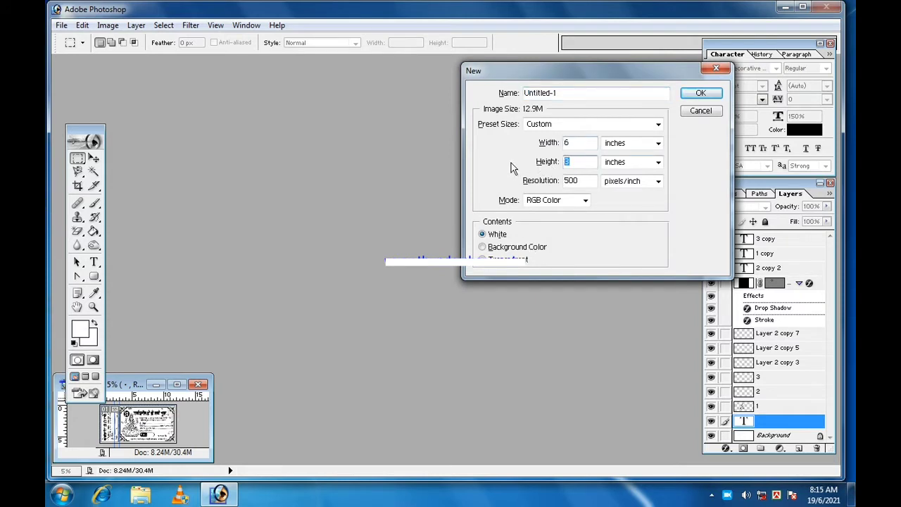
type("1")
double_click(571, 143)
type("12")
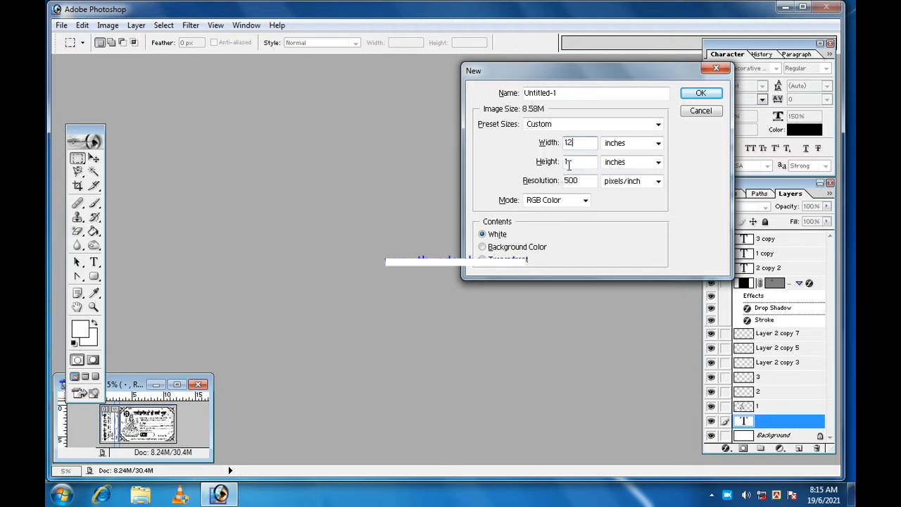
type("6")
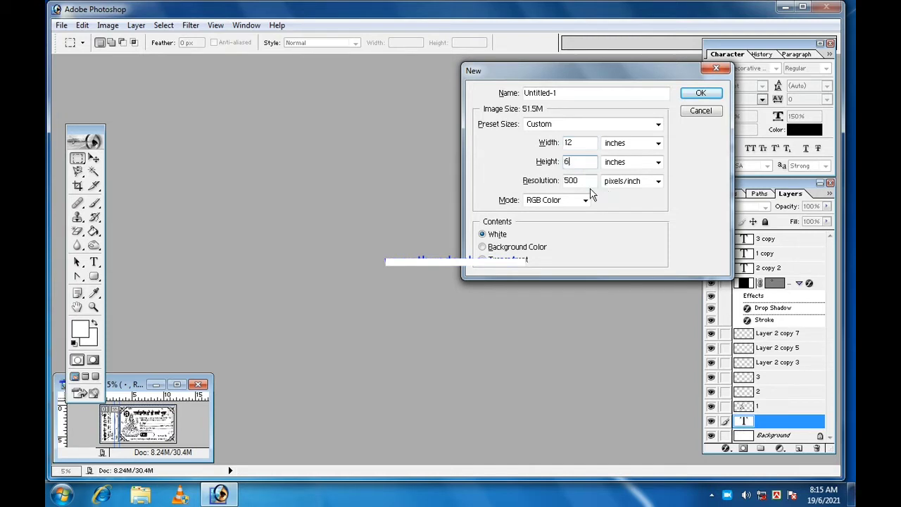
key("Tab")
type("200")
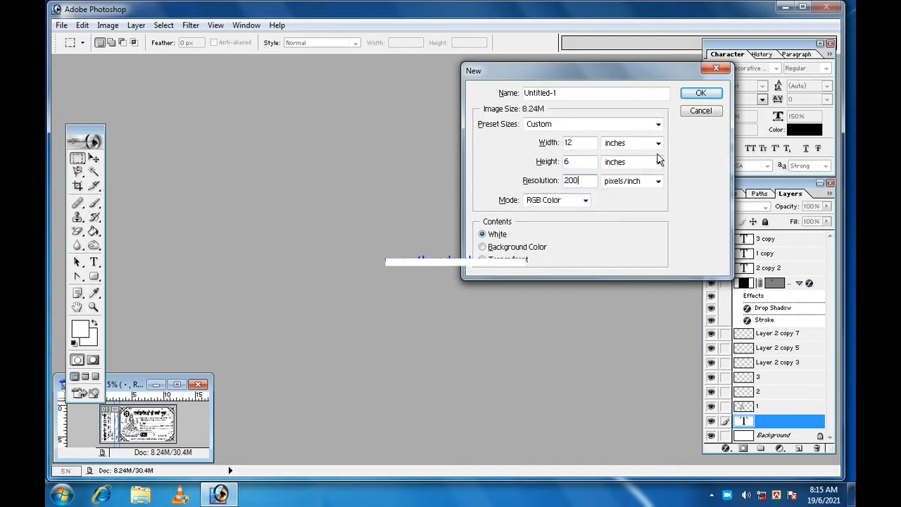
left_click(708, 98)
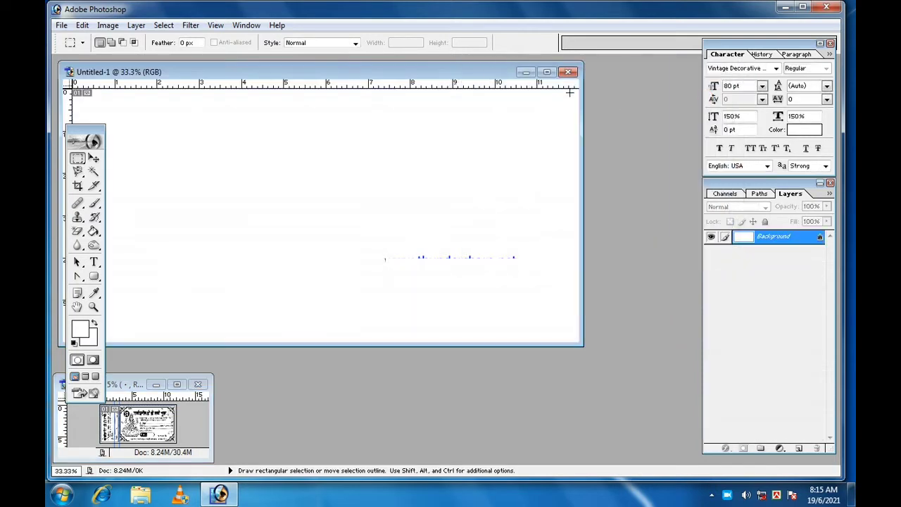
Step: Enlarge and reposition the new document's window between the toolbox and palettes, with the canvas displayed at about 36.7%
left_click_drag(616, 122, 702, 123)
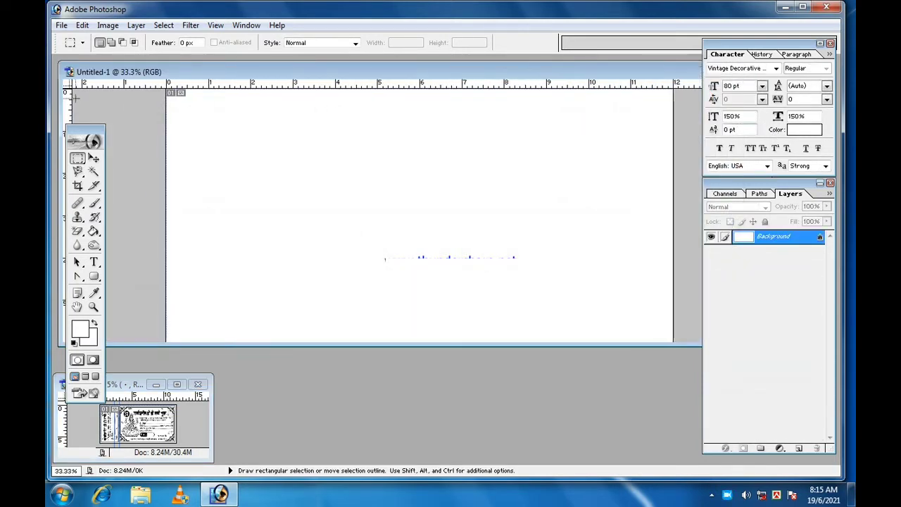
left_click_drag(62, 105, 129, 104)
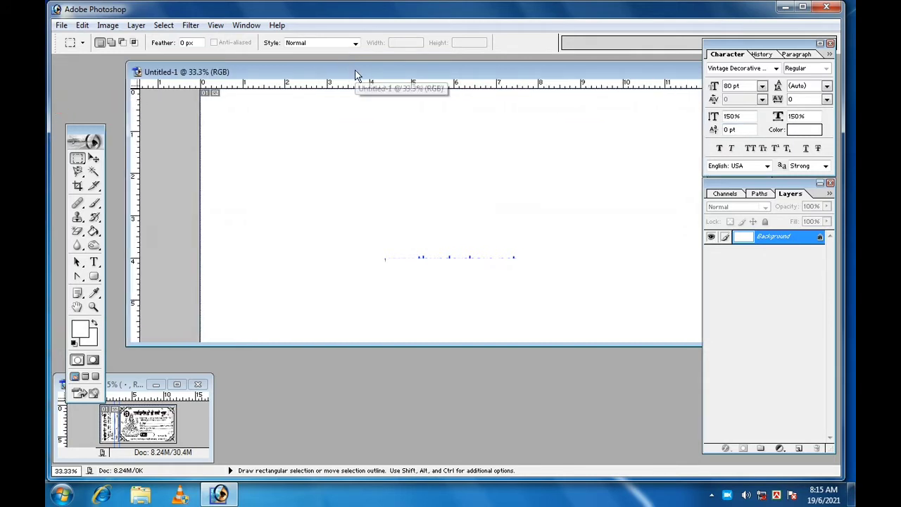
left_click_drag(356, 72, 328, 71)
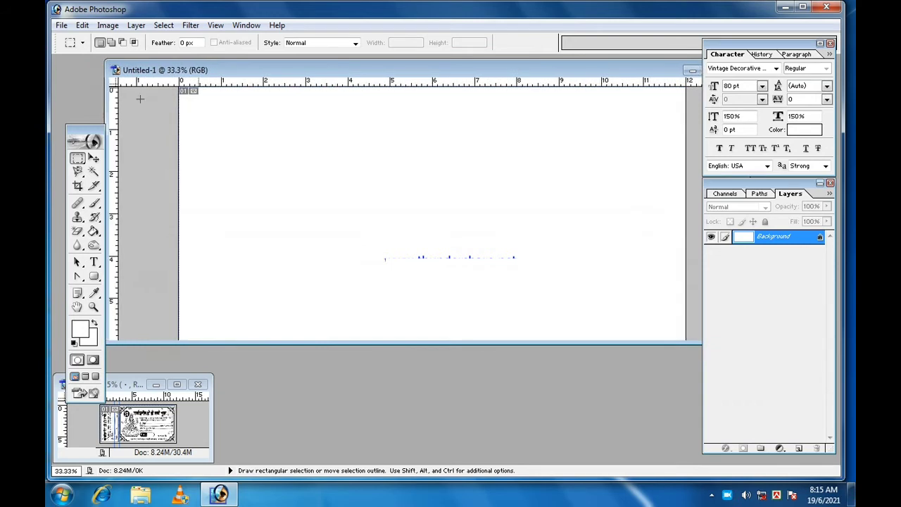
left_click_drag(108, 107, 135, 107)
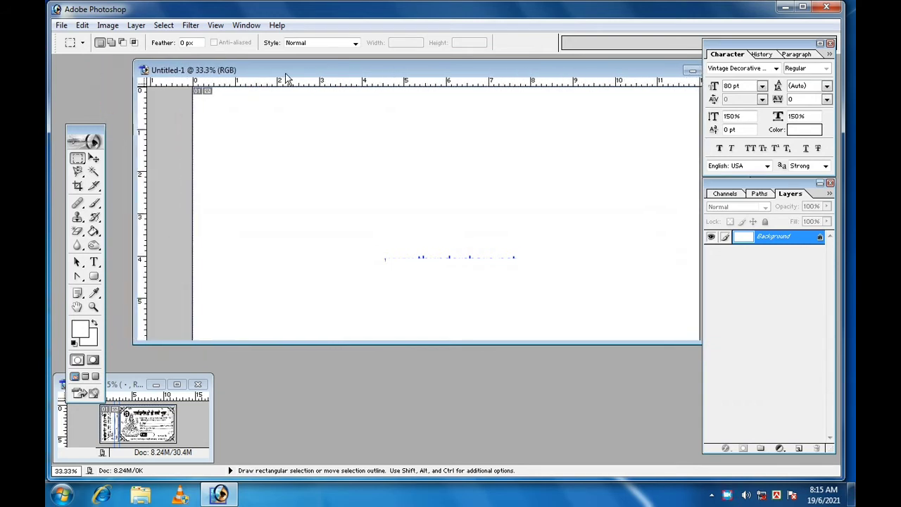
left_click_drag(278, 78, 259, 73)
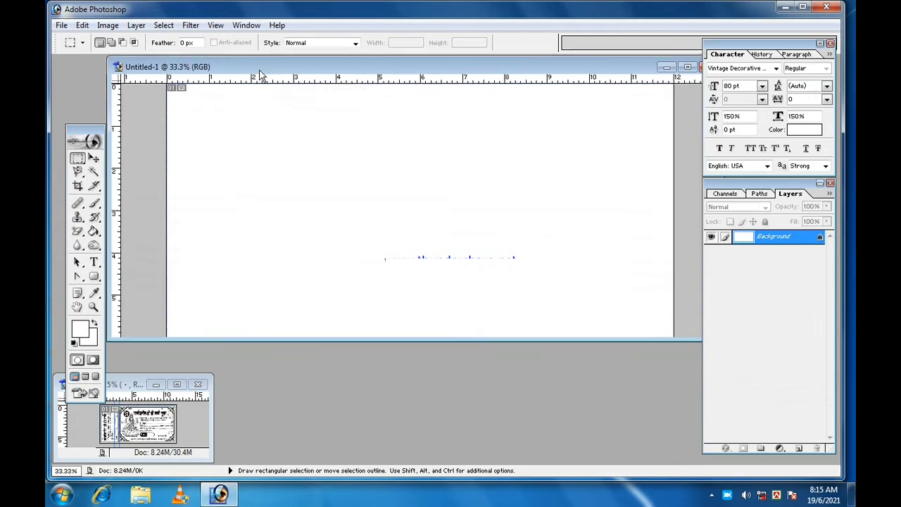
left_click_drag(340, 340, 334, 462)
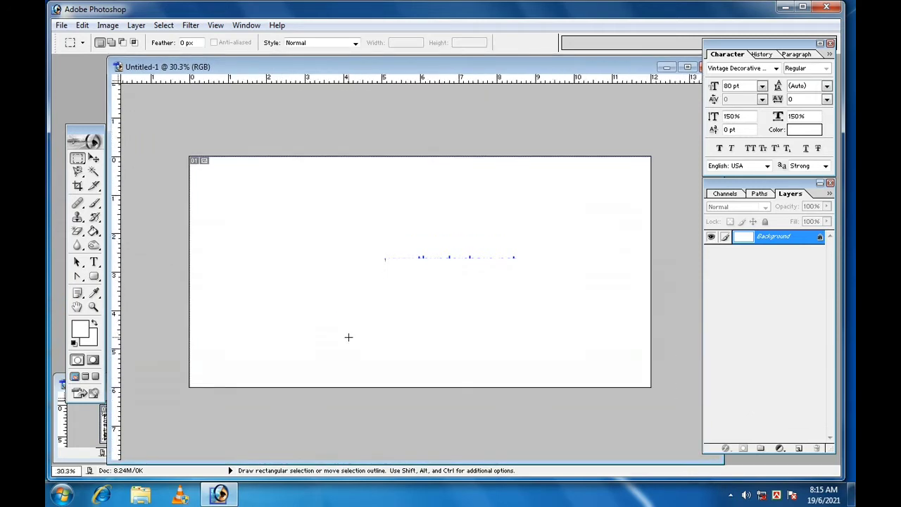
scroll(349, 337, "up", 2)
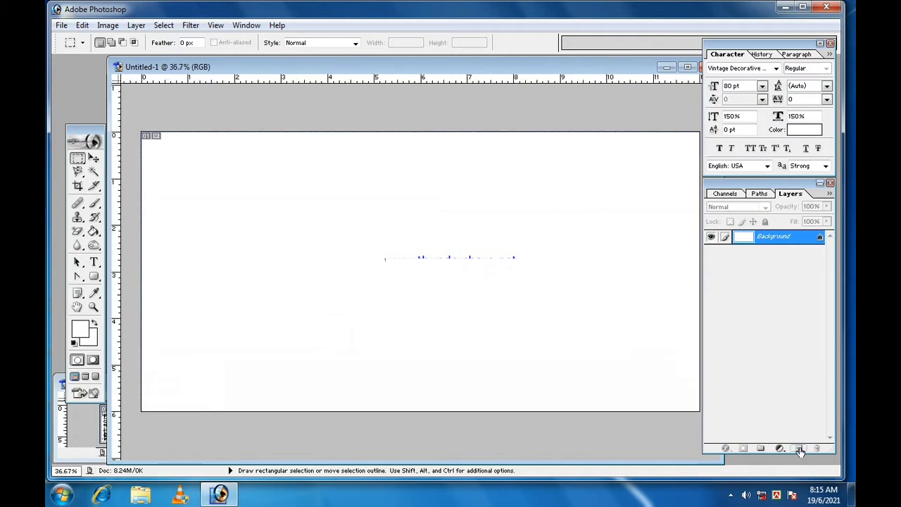
Step: Add a new layer, select the whole canvas and stroke the selection on the inside with 28 px of white
left_click(799, 448)
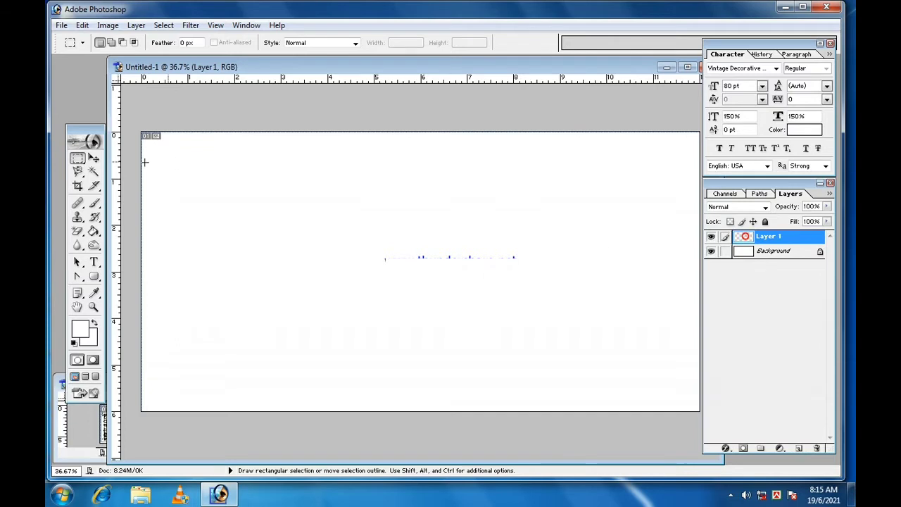
right_click(181, 188)
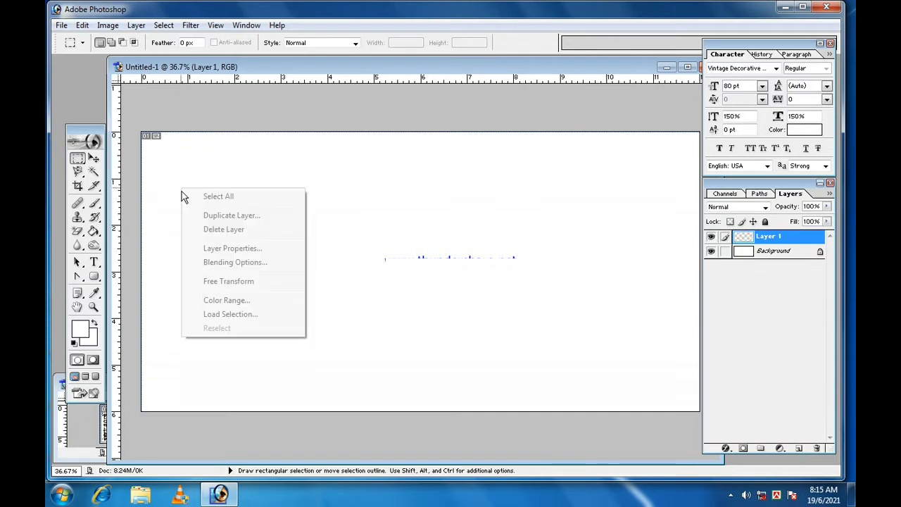
left_click(228, 199)
right_click(227, 200)
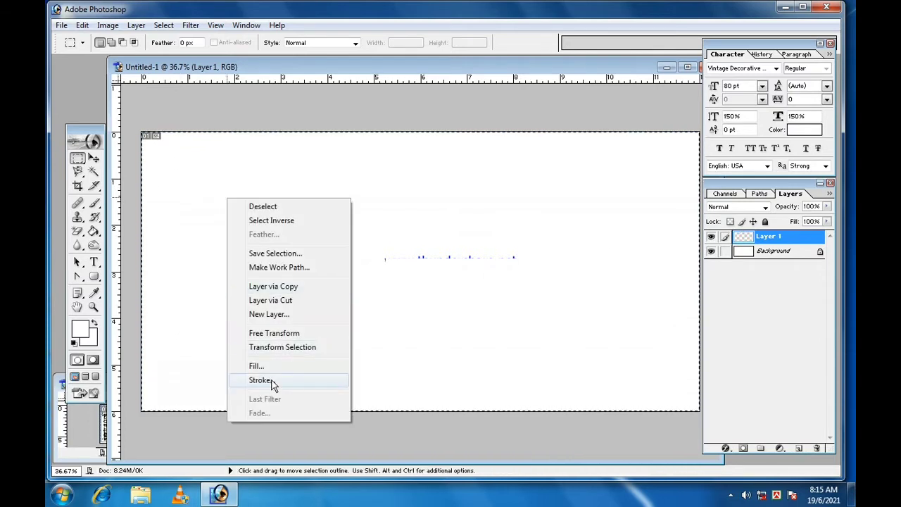
left_click(259, 380)
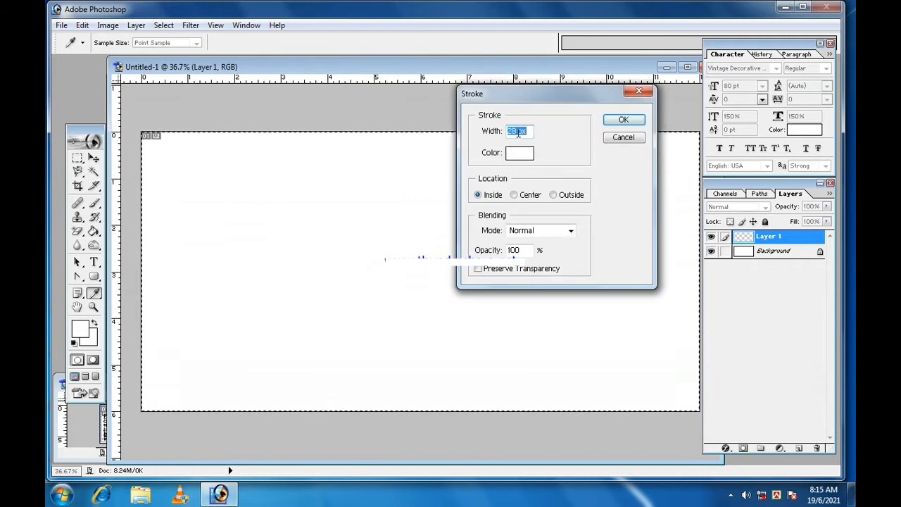
left_click(626, 120)
key("m")
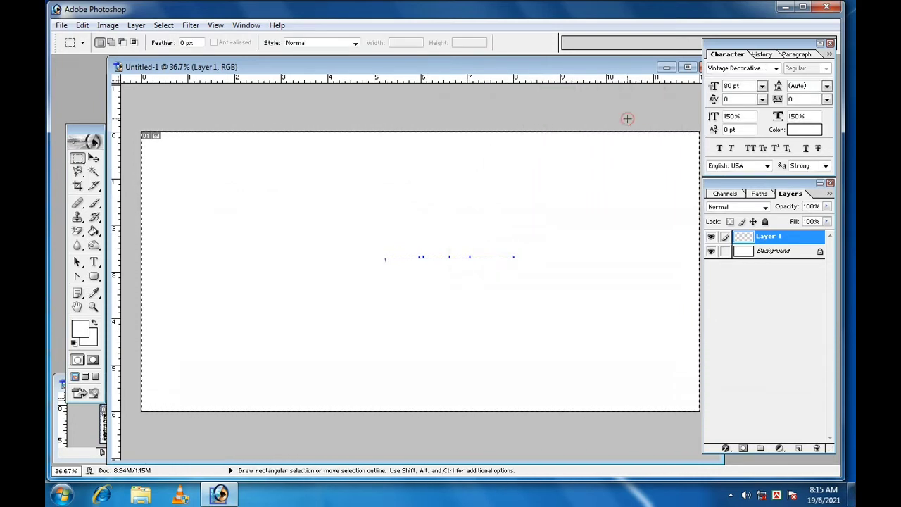
Step: Give the white border layer an outside Stroke layer style with a size of 5 px and black colour
right_click(759, 238)
left_click(760, 257)
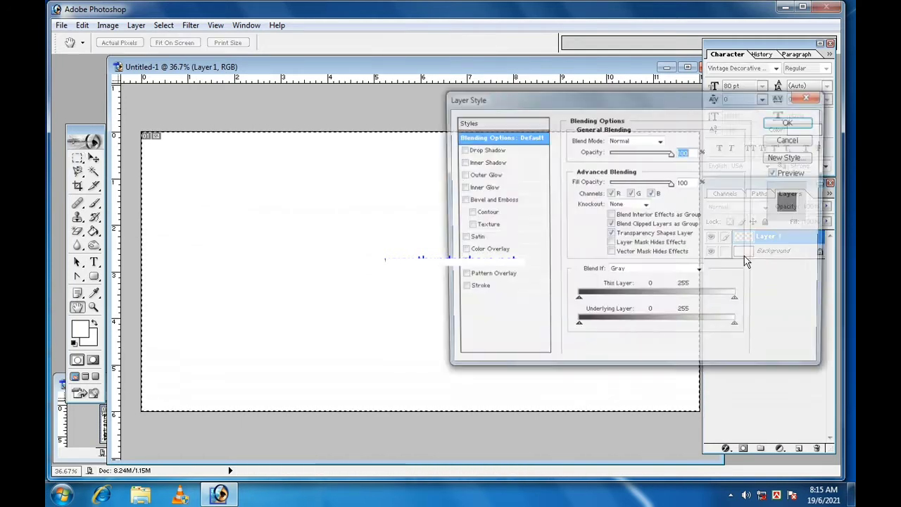
left_click(460, 288)
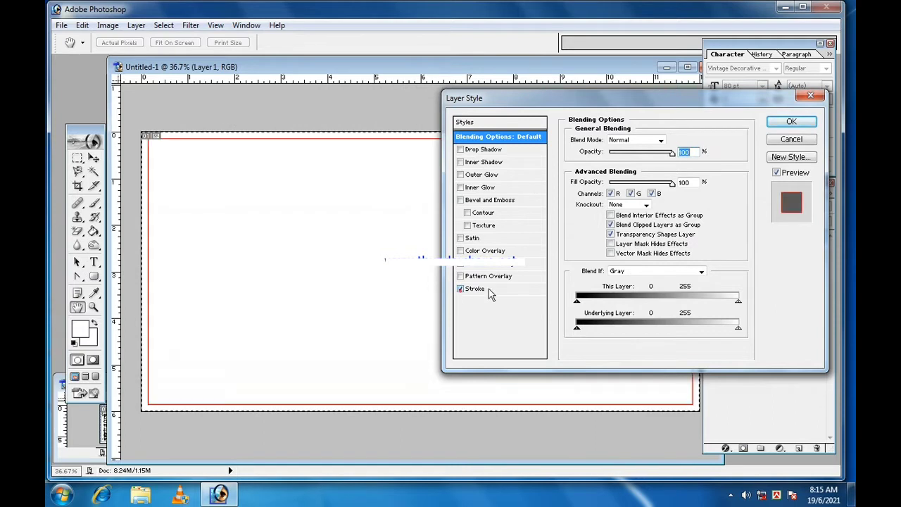
left_click(485, 289)
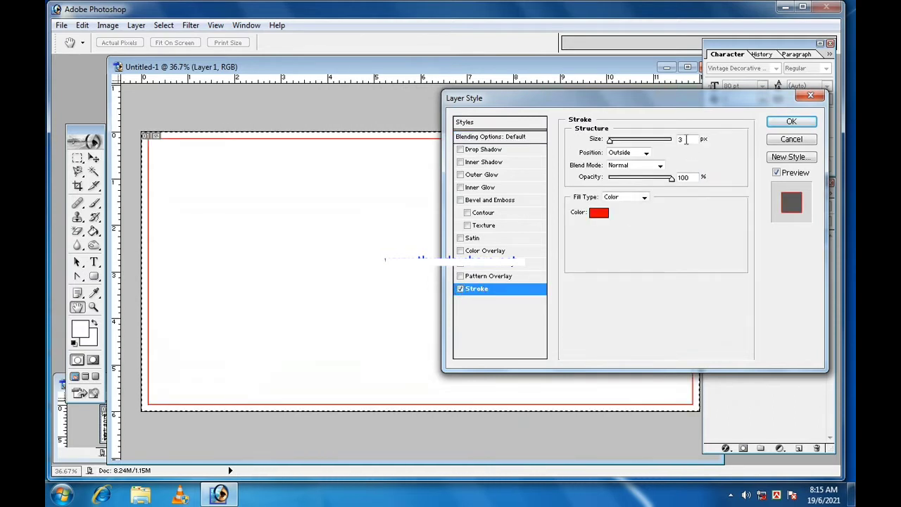
type("5")
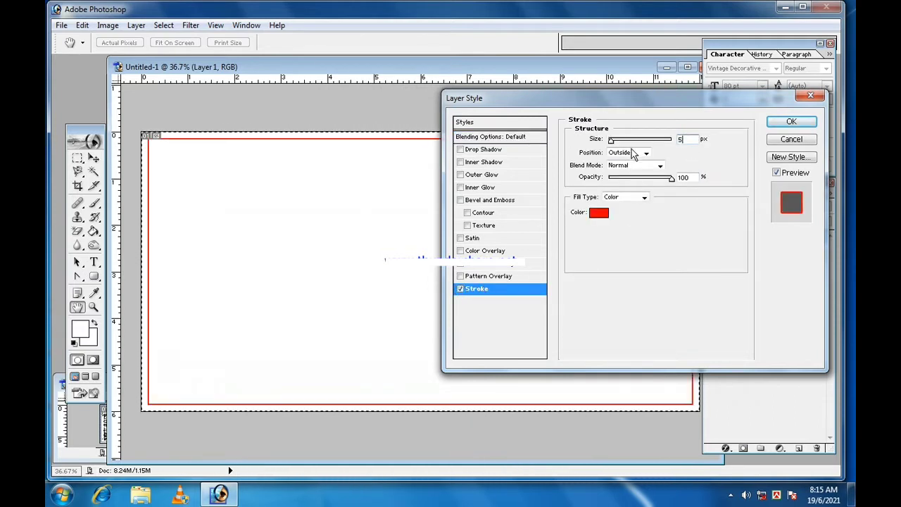
left_click(599, 215)
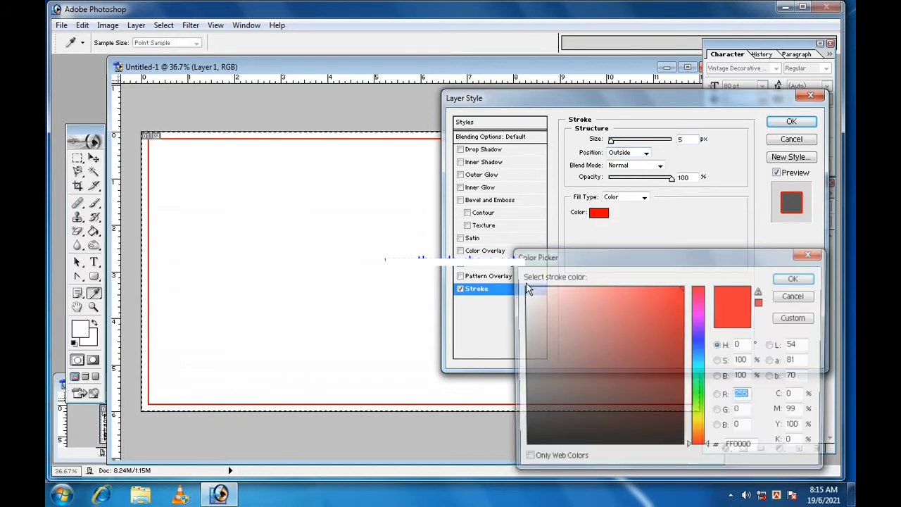
type("0")
left_click(791, 277)
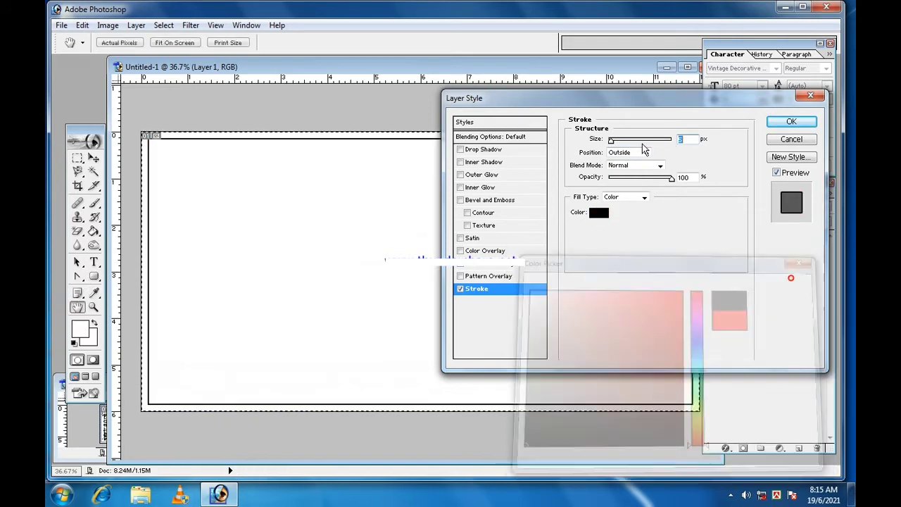
Step: Set the black Stroke style's size to 15 px, apply it and deselect the canvas
left_click_drag(617, 143, 616, 140)
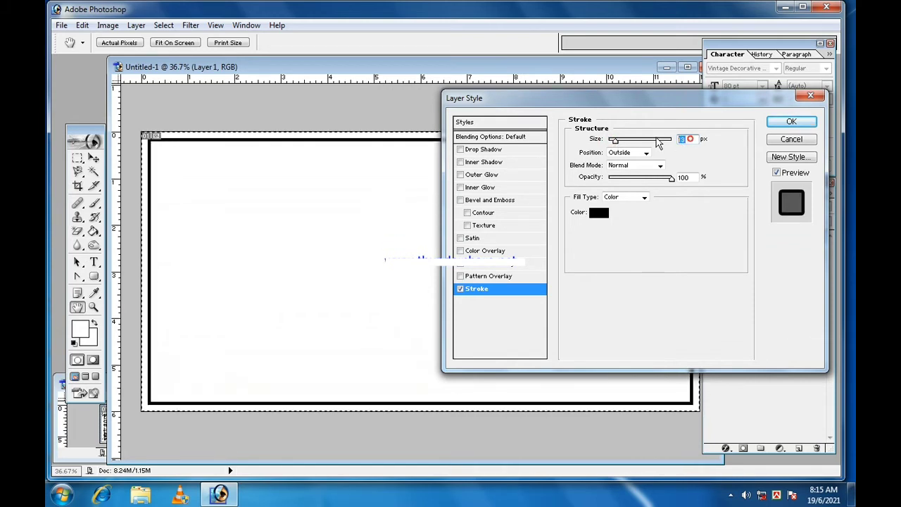
type("10")
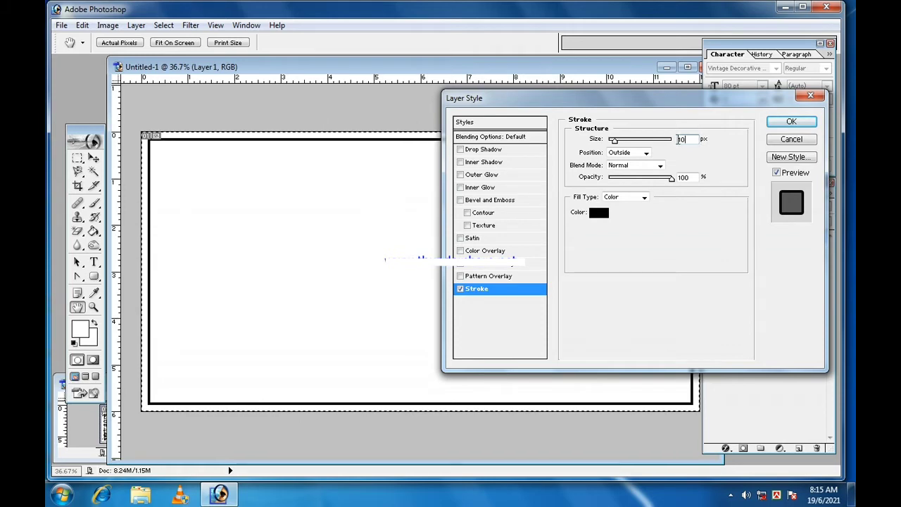
type("15")
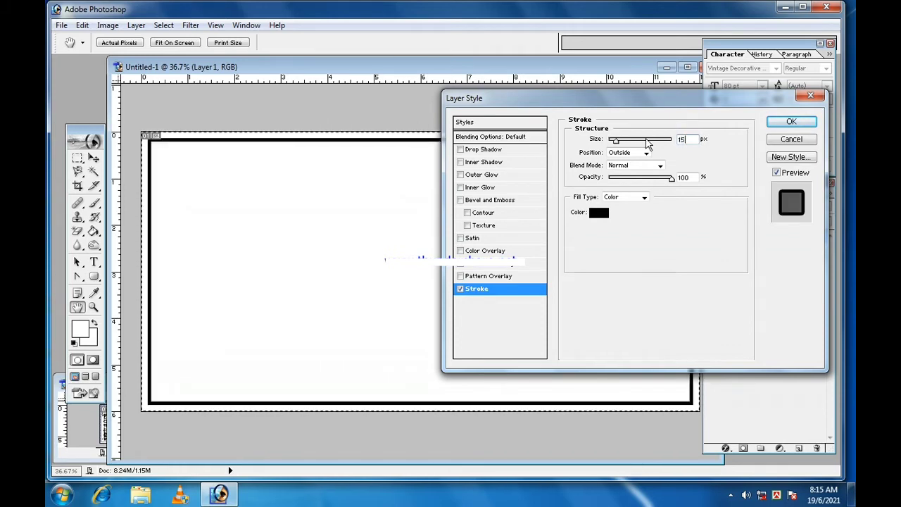
left_click(792, 122)
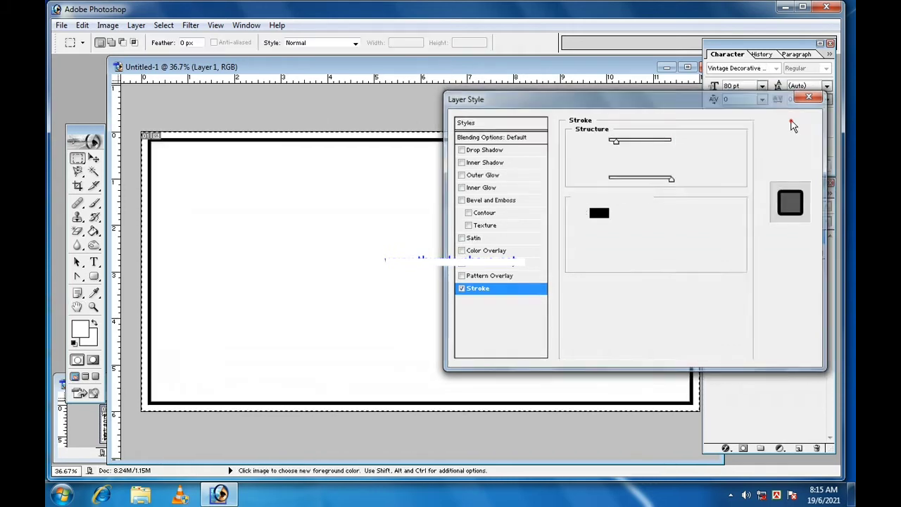
right_click(433, 235)
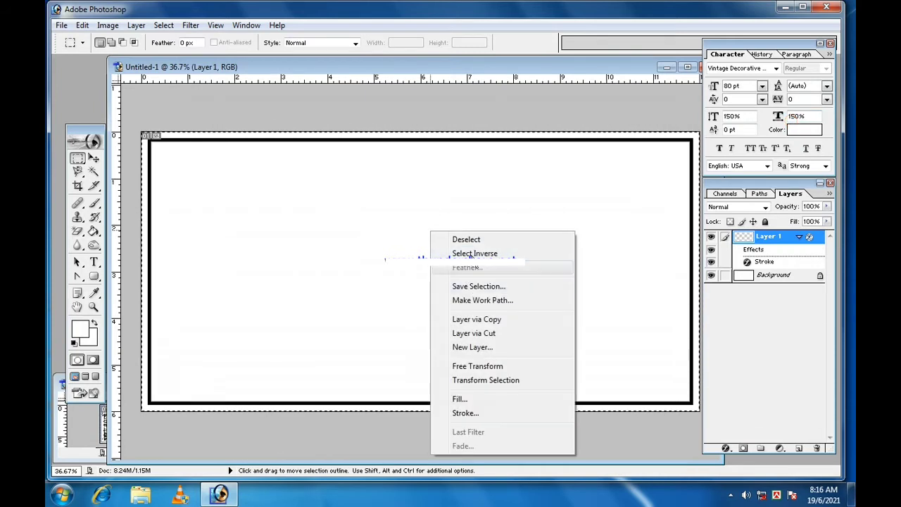
left_click(469, 240)
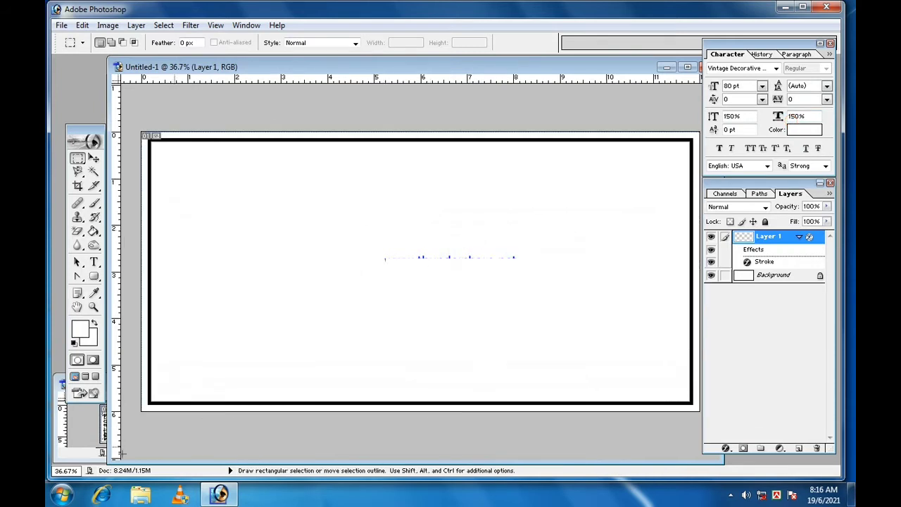
Step: Copy the text layer just above the Background from the other open design into the bordered document and position it on the canvas
left_click(84, 440)
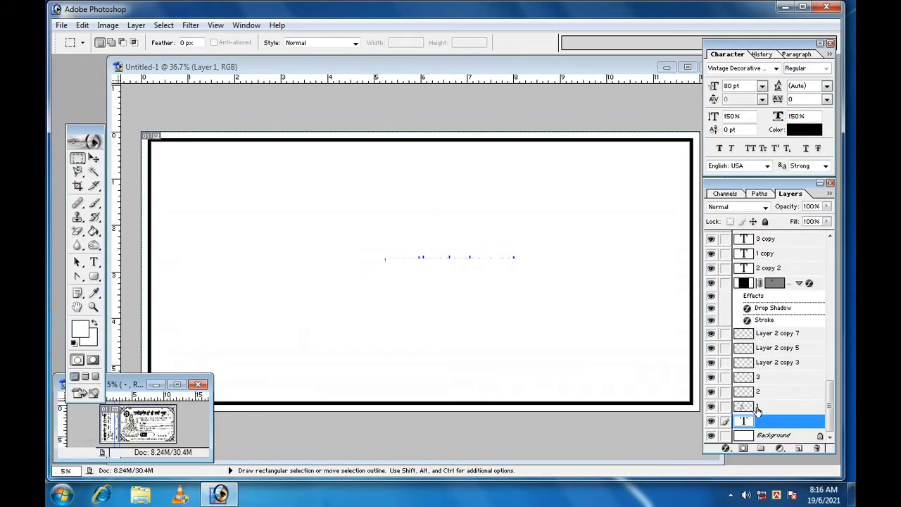
left_click(767, 420)
left_click(94, 158)
left_click_drag(165, 433, 302, 350)
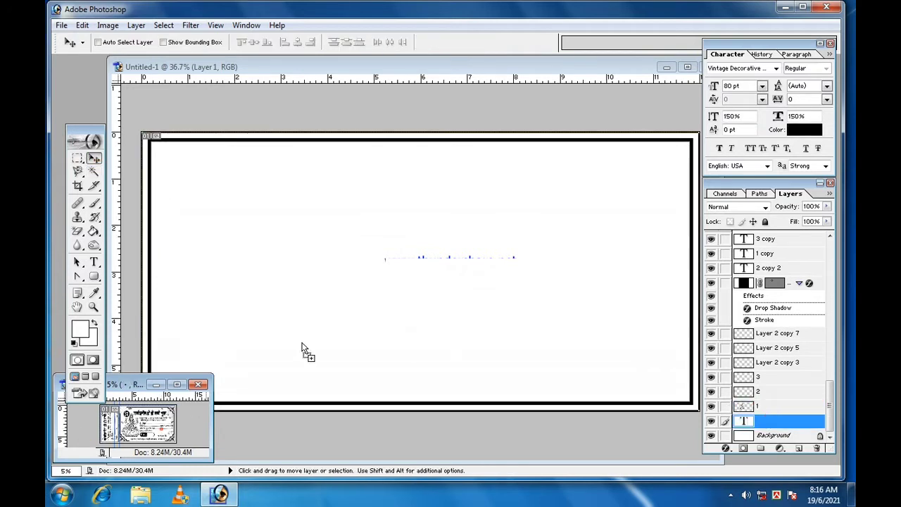
left_click_drag(386, 278, 386, 277)
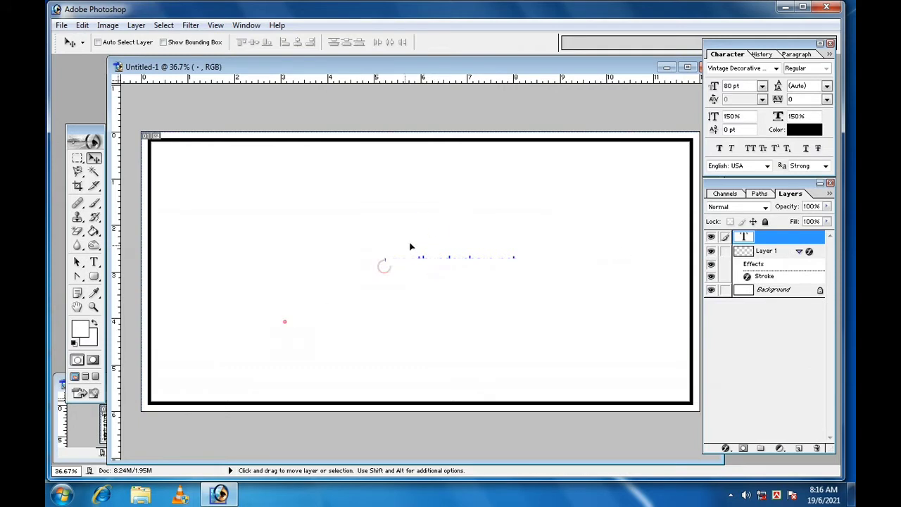
Step: Delete the copied text layer, then copy the corner ornament layer just above the Background from the other design into the bordered card
left_click(816, 448)
left_click(428, 201)
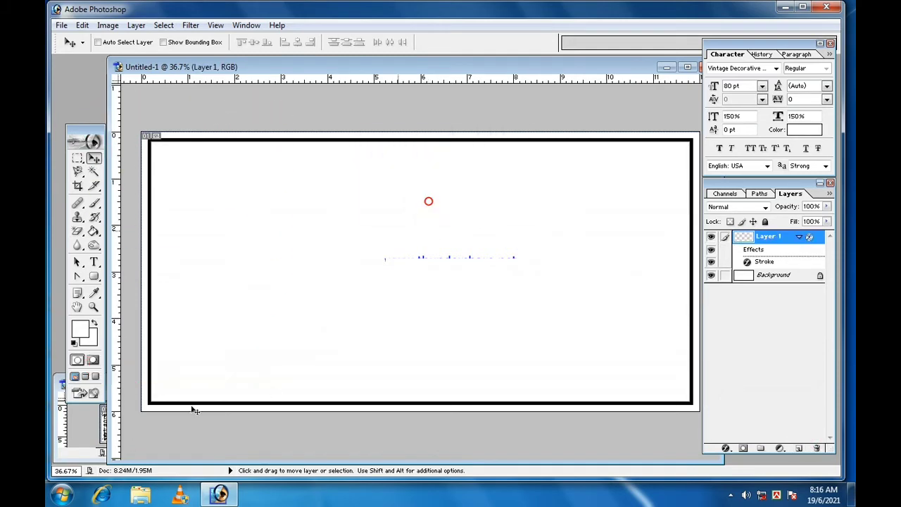
left_click(79, 434)
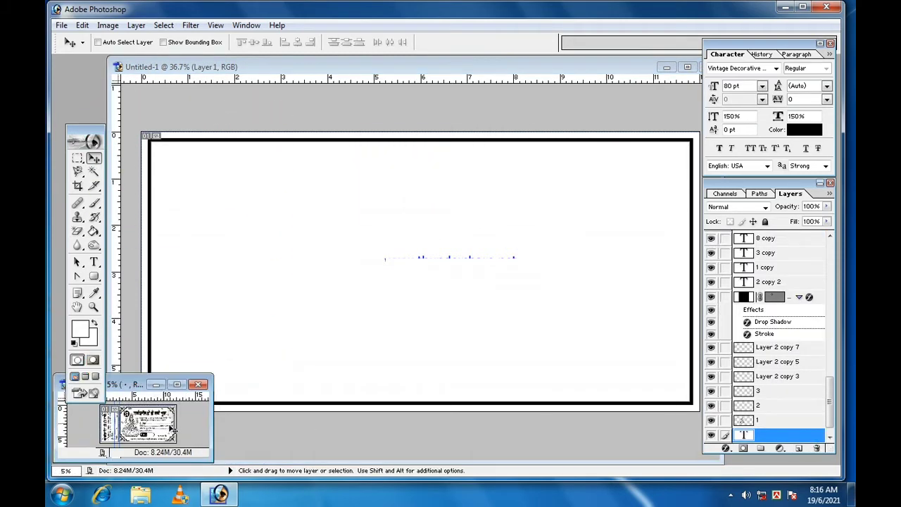
left_click_drag(774, 435, 518, 302)
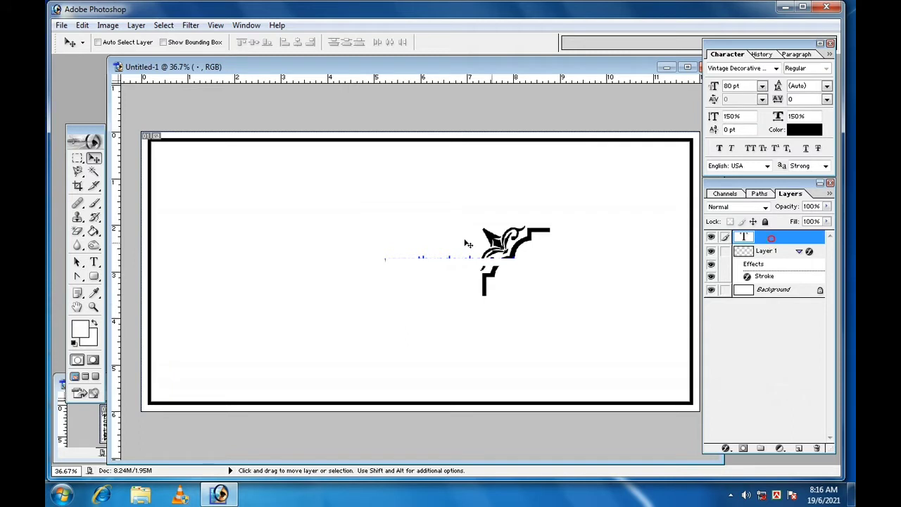
Step: Add a vertical guide at about 3.1 inches and align the corner ornament to it, just below the card's top border
left_click_drag(119, 224, 286, 196)
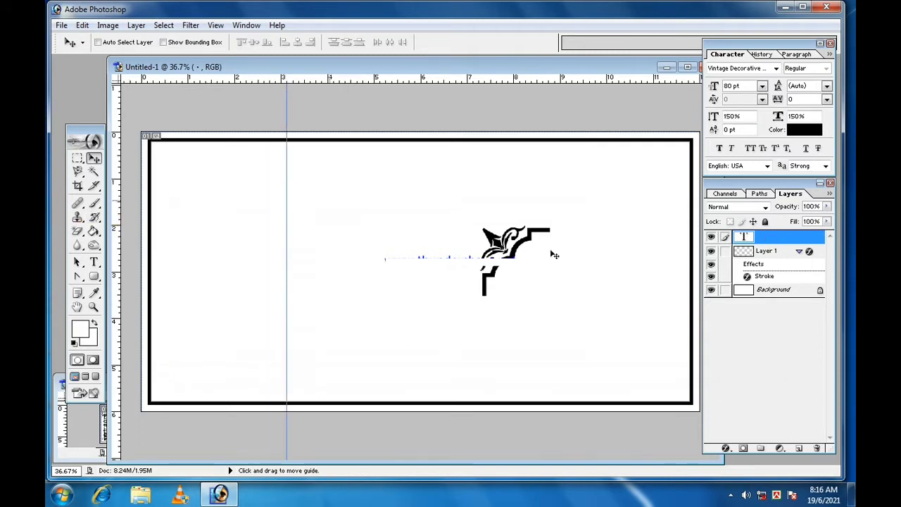
left_click_drag(517, 252, 322, 172)
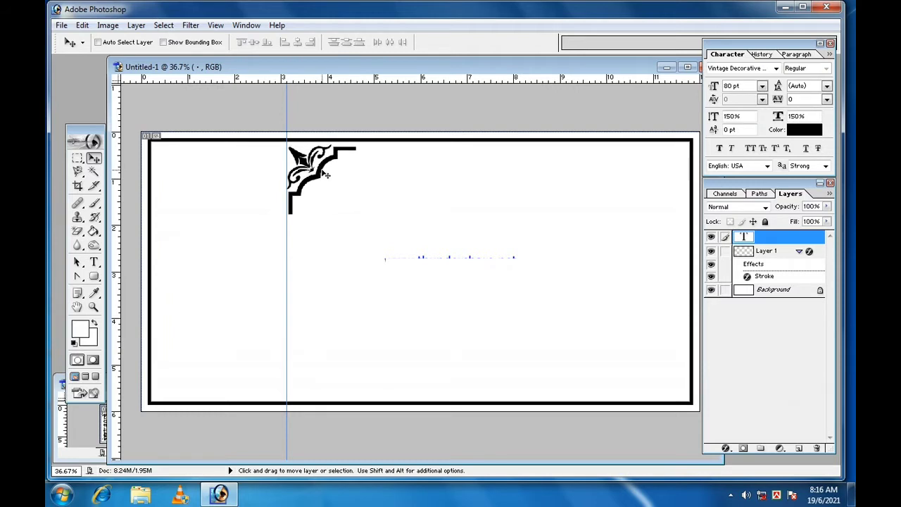
key("Up")
key("Up")
key("Up")
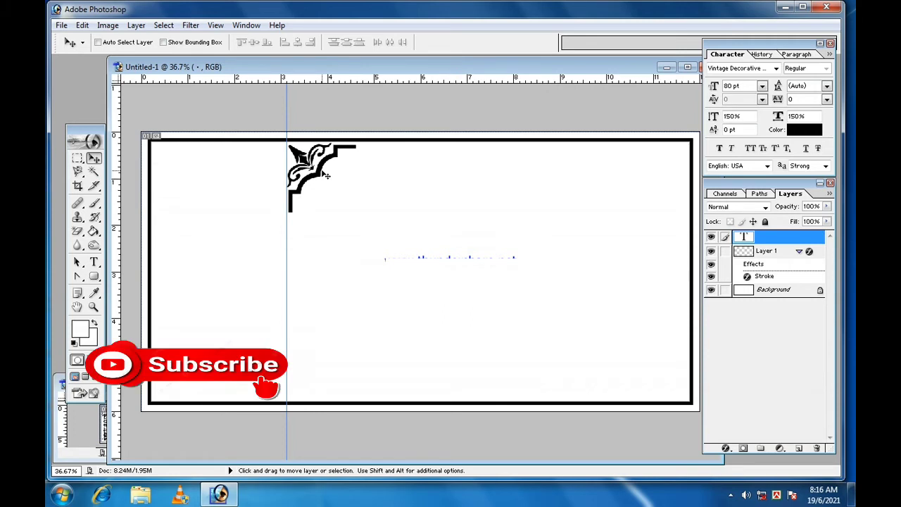
key("Right")
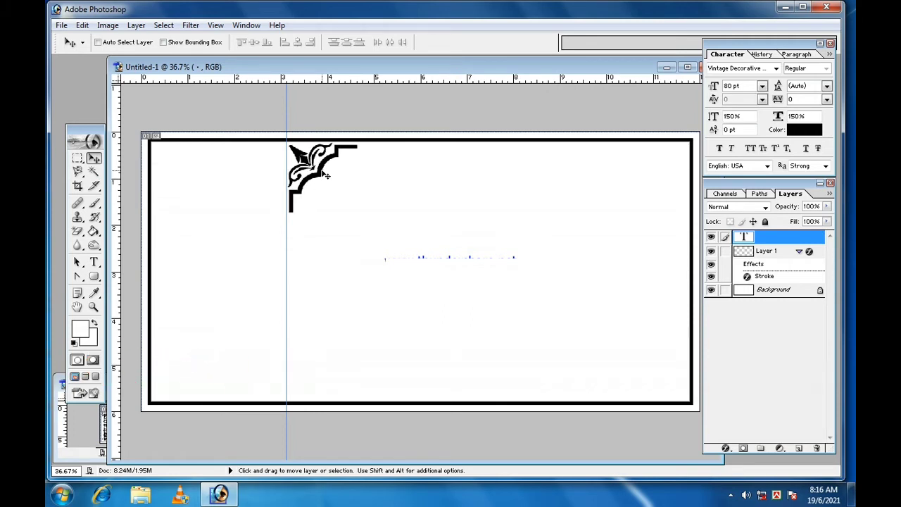
key("Left")
key("Right")
key("Down")
key("Down")
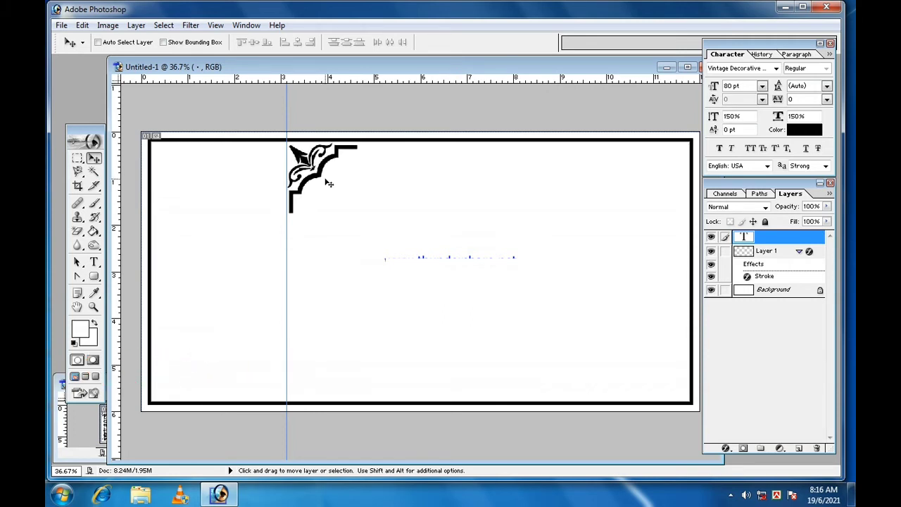
Step: Duplicate the corner ornament layer and move the copy to the right of the original
right_click(771, 241)
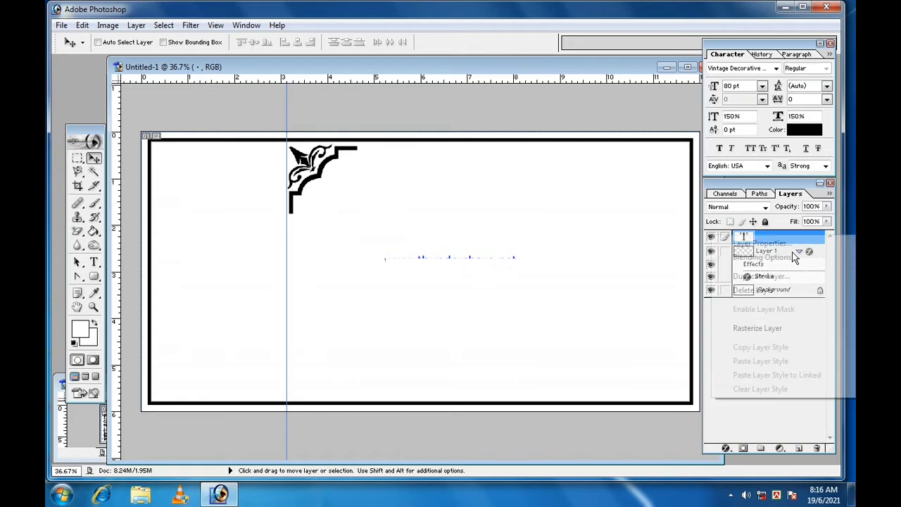
left_click(778, 276)
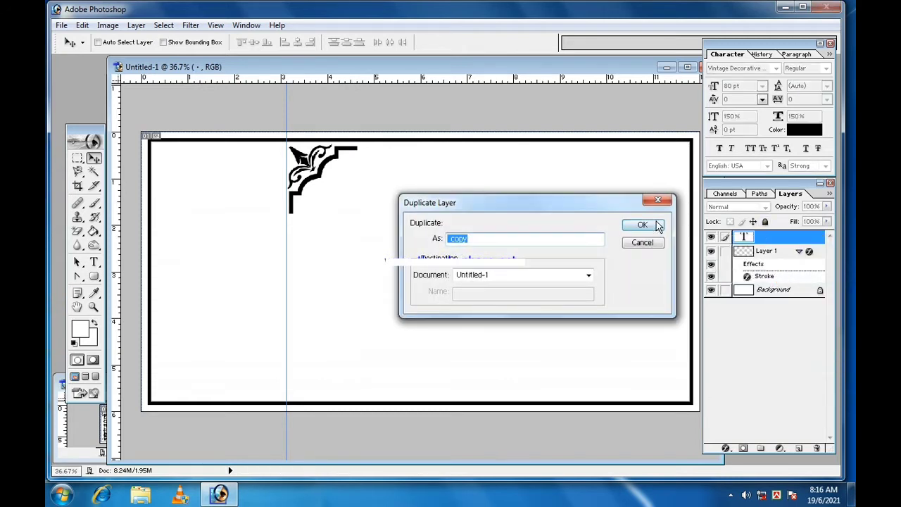
left_click(653, 223)
left_click_drag(296, 186, 511, 204)
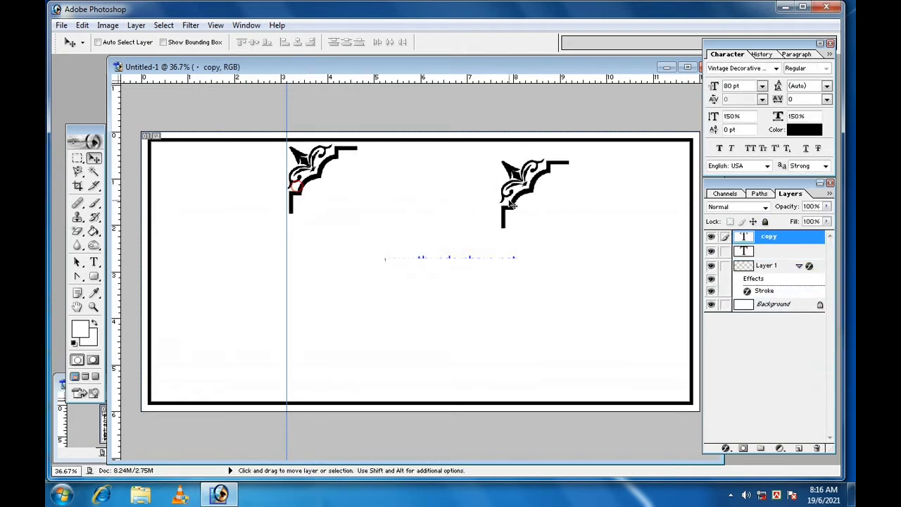
Step: Flip the ornament copy horizontally and fit it into the card's top-right corner, level with the original ornament
key("ctrl+t")
right_click(508, 207)
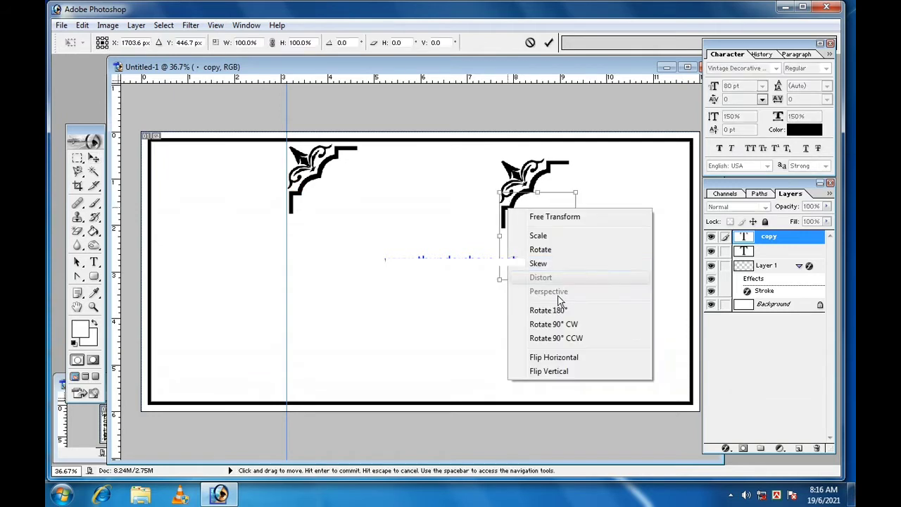
left_click(554, 357)
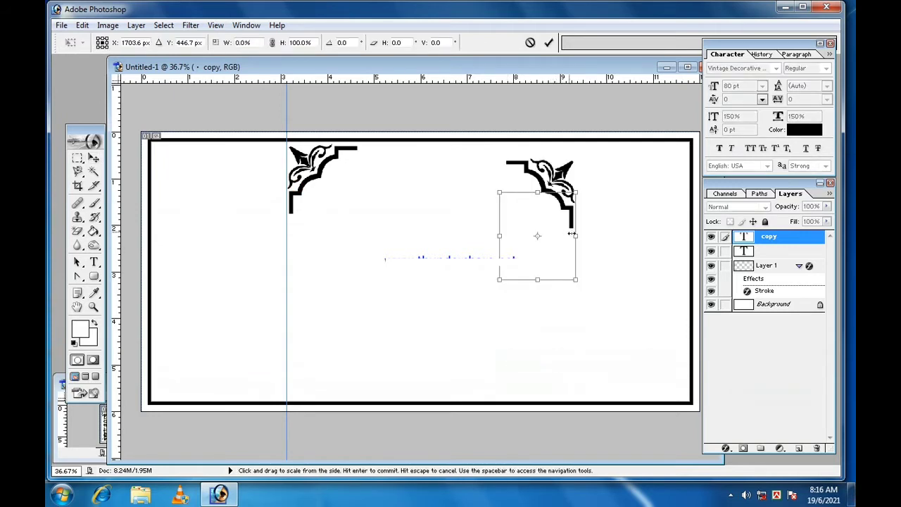
left_click_drag(578, 236, 662, 209)
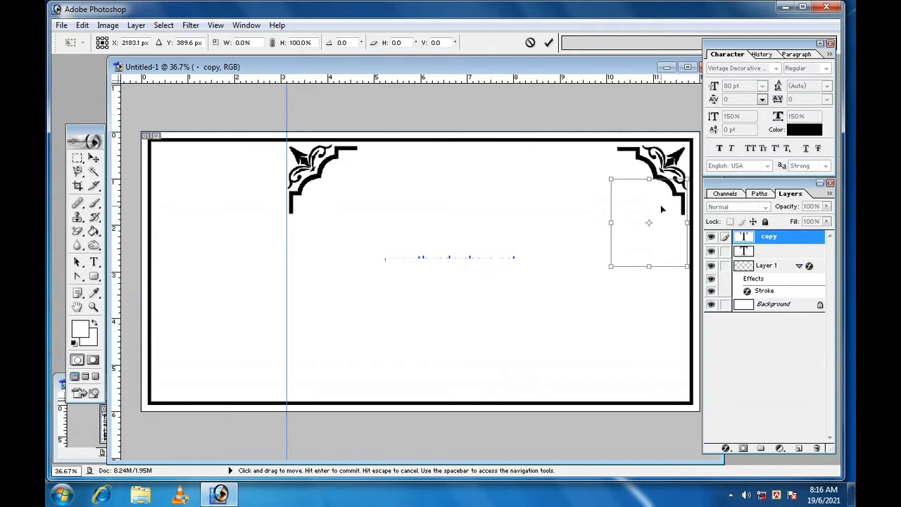
key("Right")
key("Right")
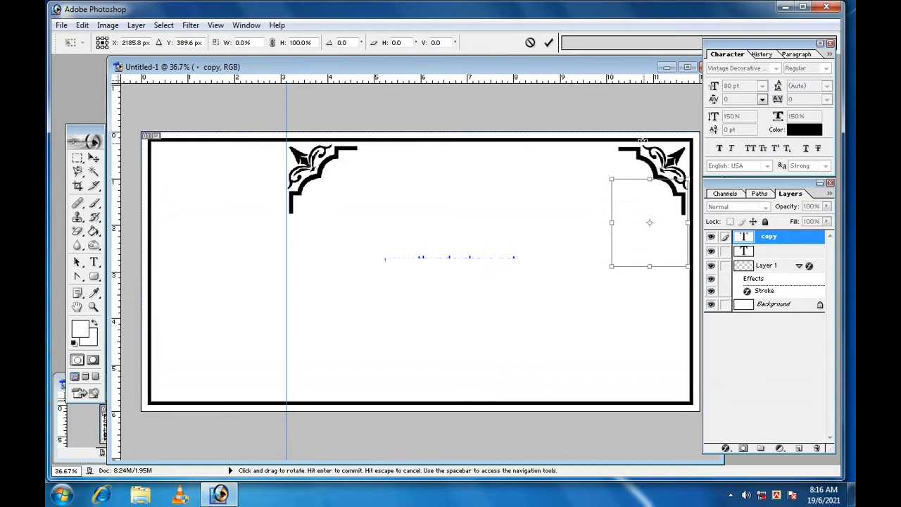
left_click(549, 42)
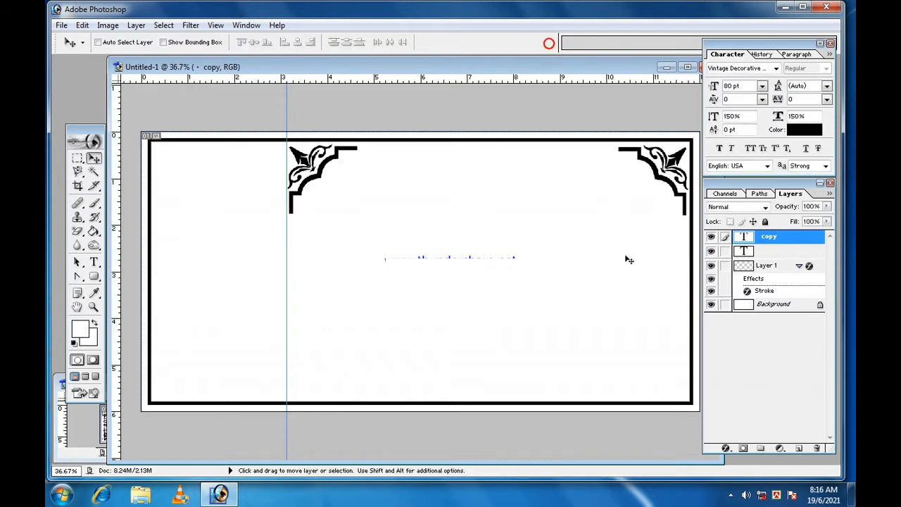
Step: Draw a 1 px horizontal line with the Line tool between the upper ends of the two corner ornaments
left_click(95, 263)
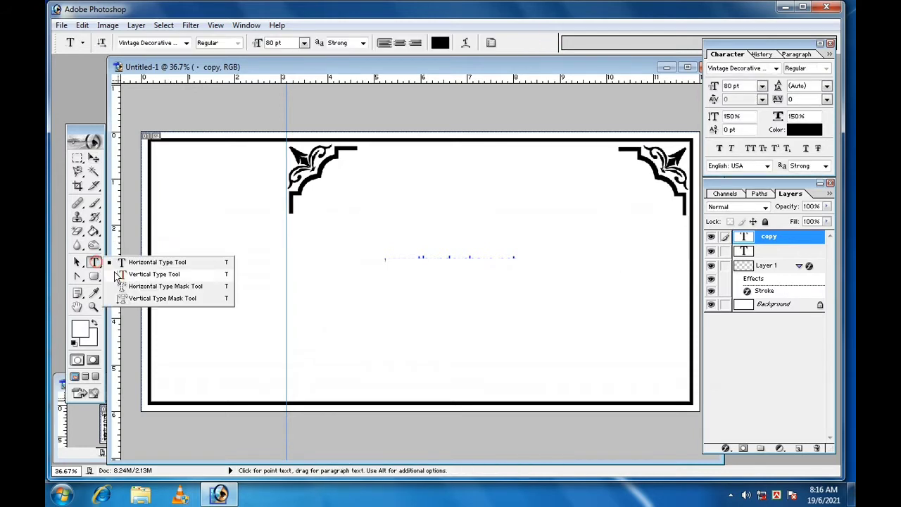
left_click_drag(94, 275, 151, 324)
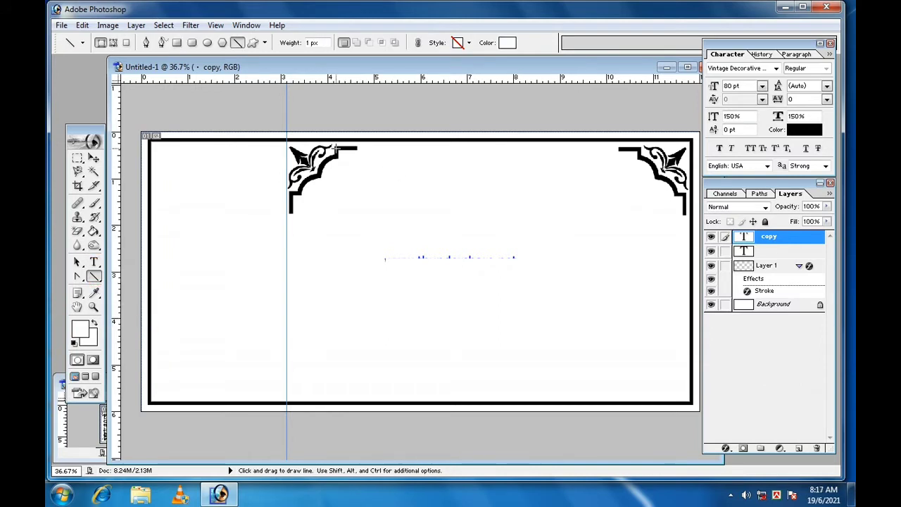
left_click_drag(406, 150, 629, 156)
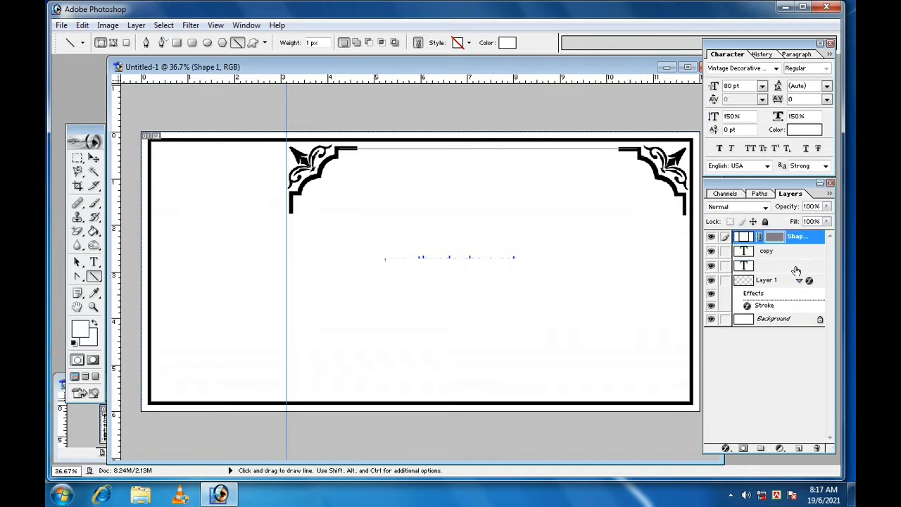
Step: Give the line layer an outside Stroke style in black (000000) with a size of 9 px
right_click(792, 240)
left_click(779, 259)
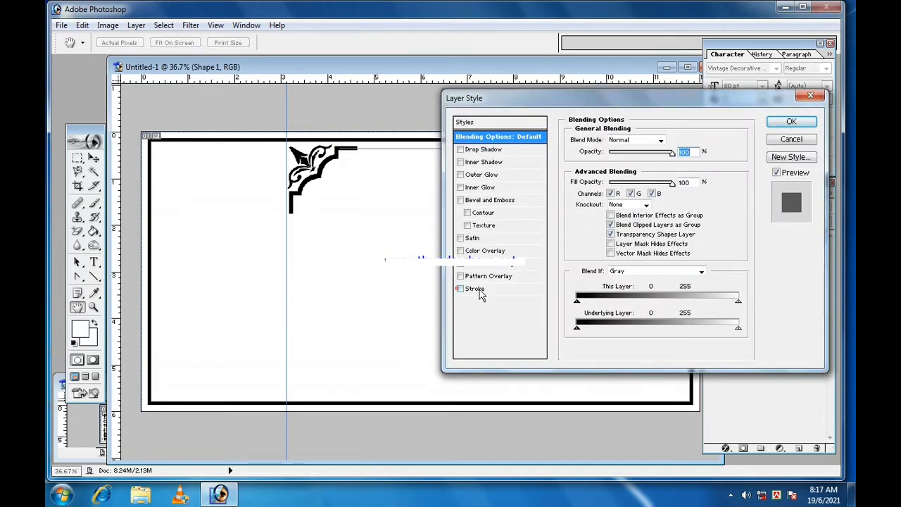
left_click(460, 289)
left_click(472, 288)
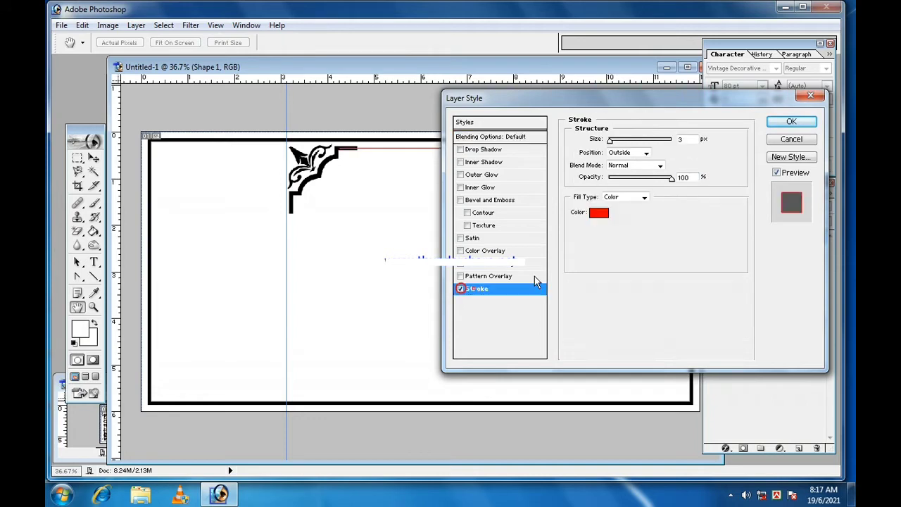
left_click(600, 217)
left_click_drag(609, 371, 523, 446)
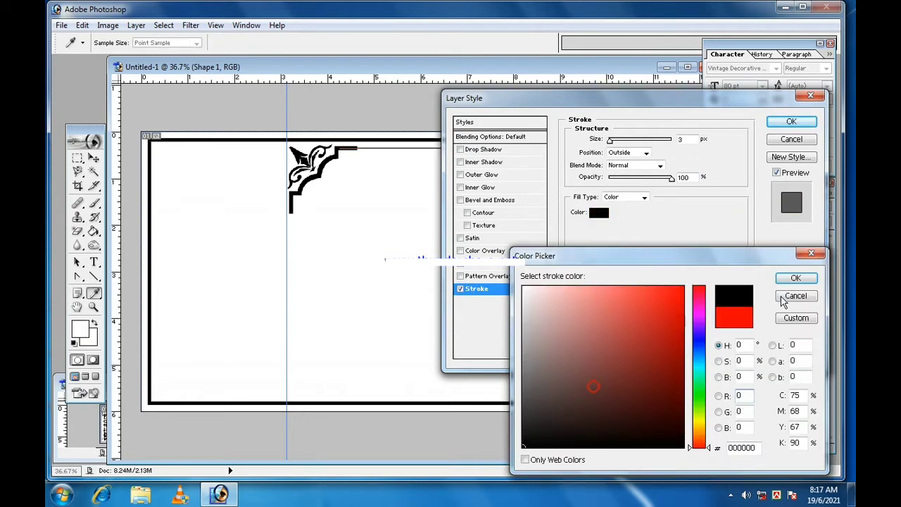
left_click(796, 282)
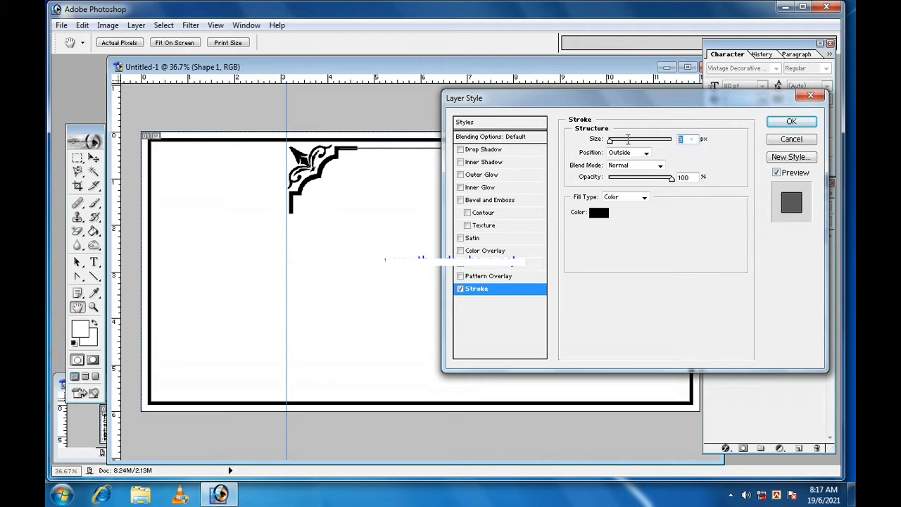
type("9")
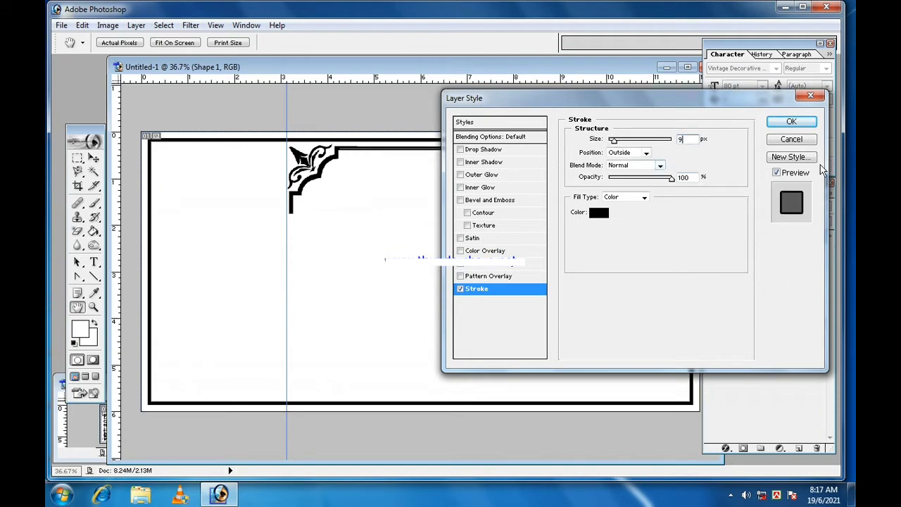
left_click(792, 122)
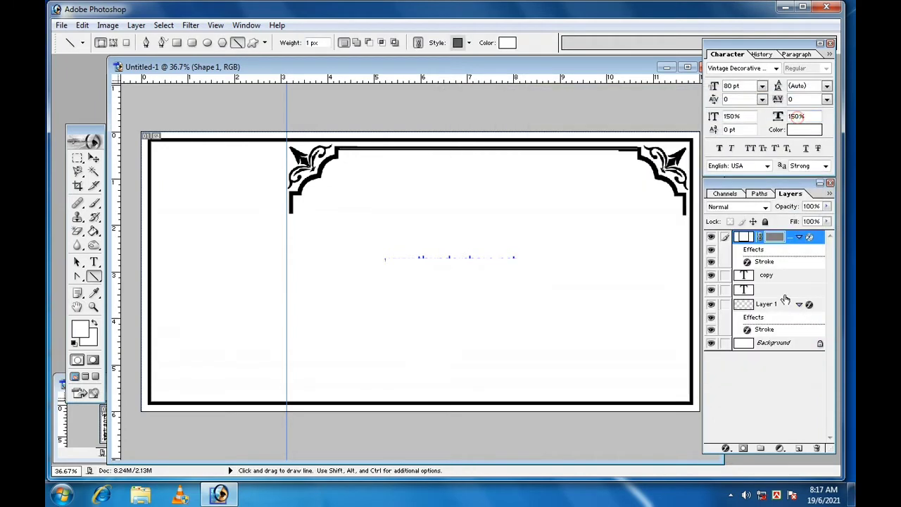
Step: Link both corner ornament layers with the line layer, test moving them together and undo the move
left_click(779, 275)
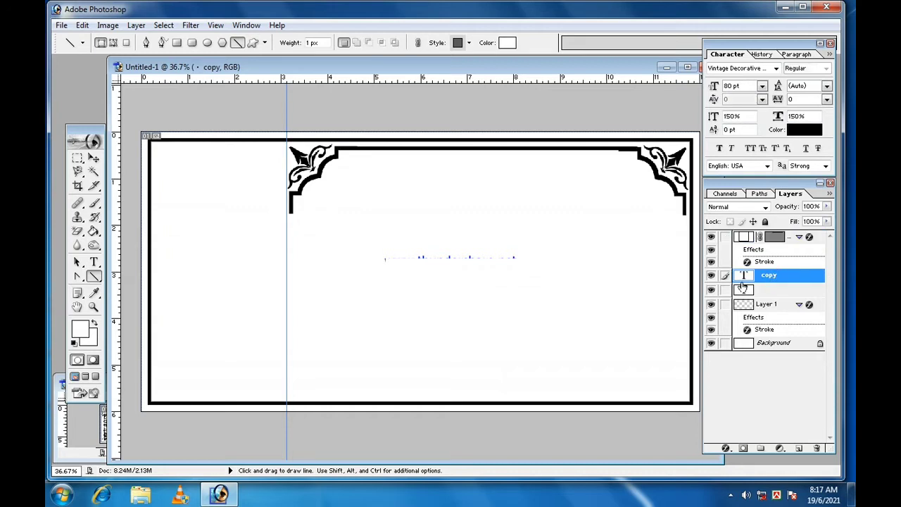
left_click(94, 158)
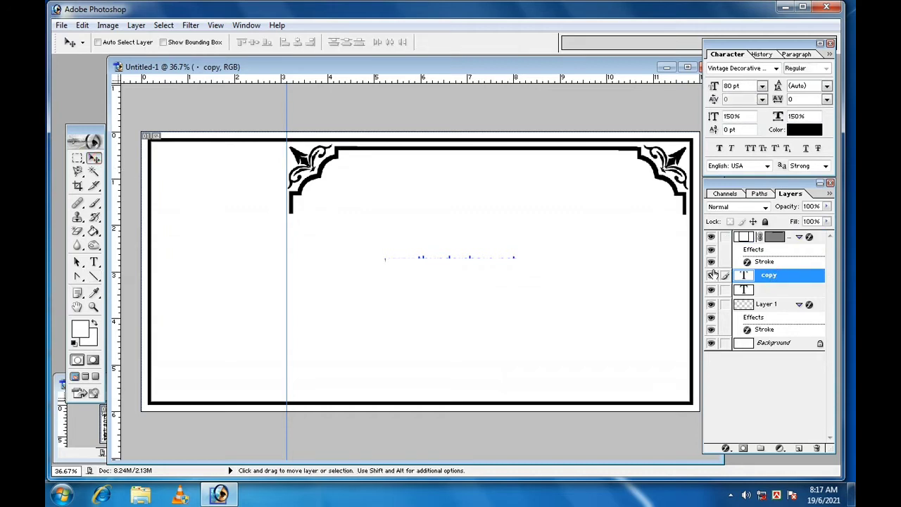
left_click(712, 275)
left_click(712, 275)
left_click(711, 275)
left_click(725, 289)
left_click(724, 237)
left_click_drag(509, 163, 511, 221)
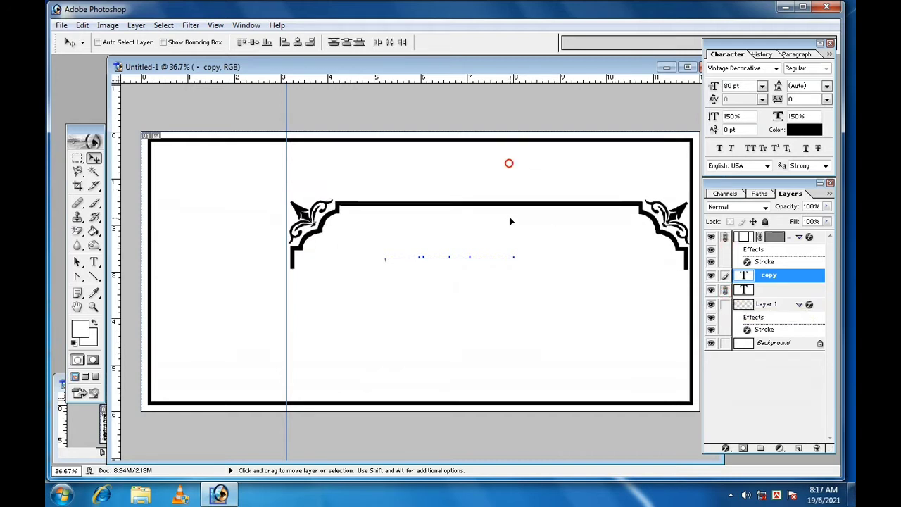
key("ctrl+z")
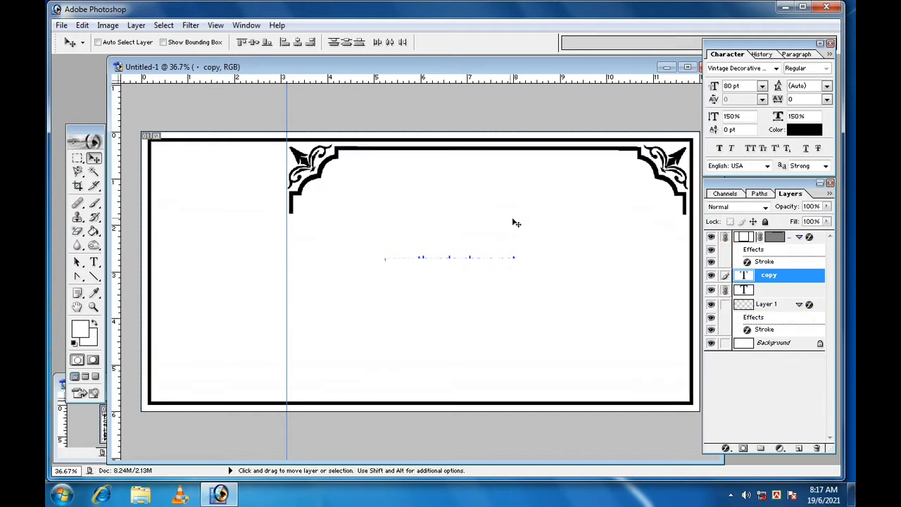
Step: Create a new document, copy the linked ornaments and line into it, and bring them back into the card as a second set
key("ctrl+n")
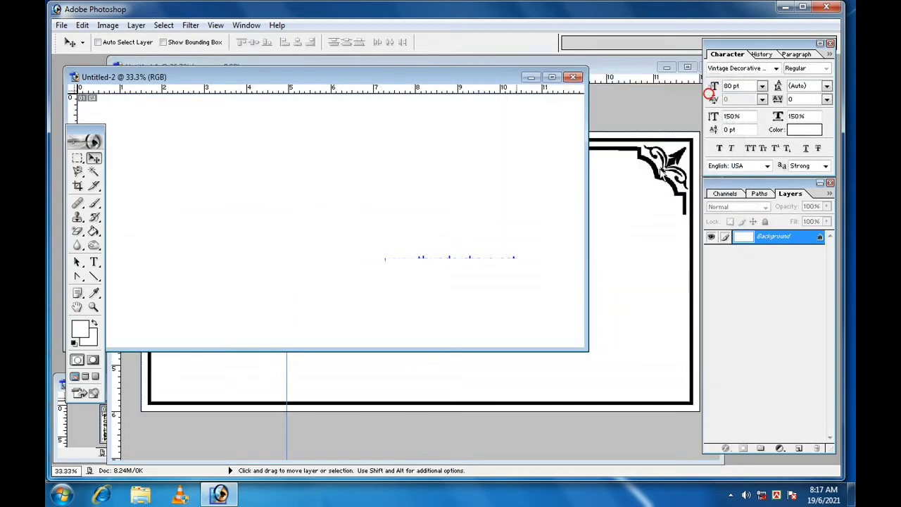
left_click(663, 169)
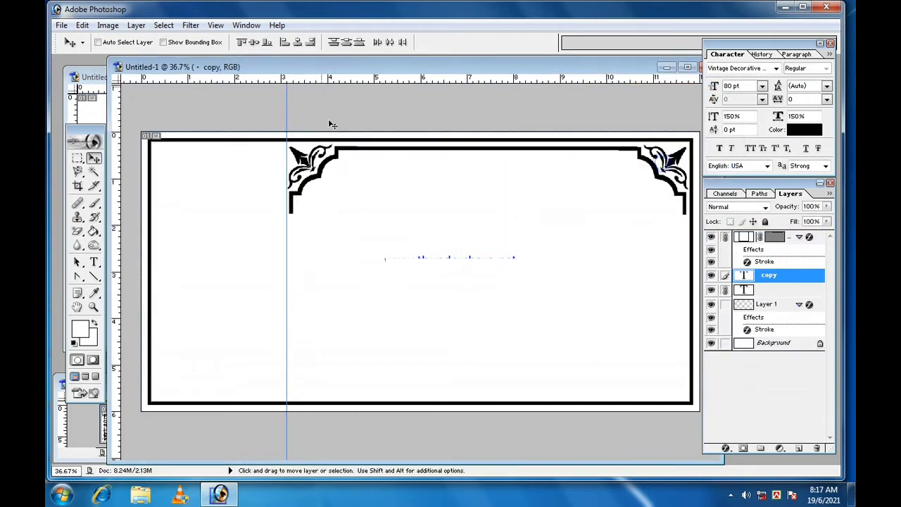
left_click_drag(236, 70, 335, 76)
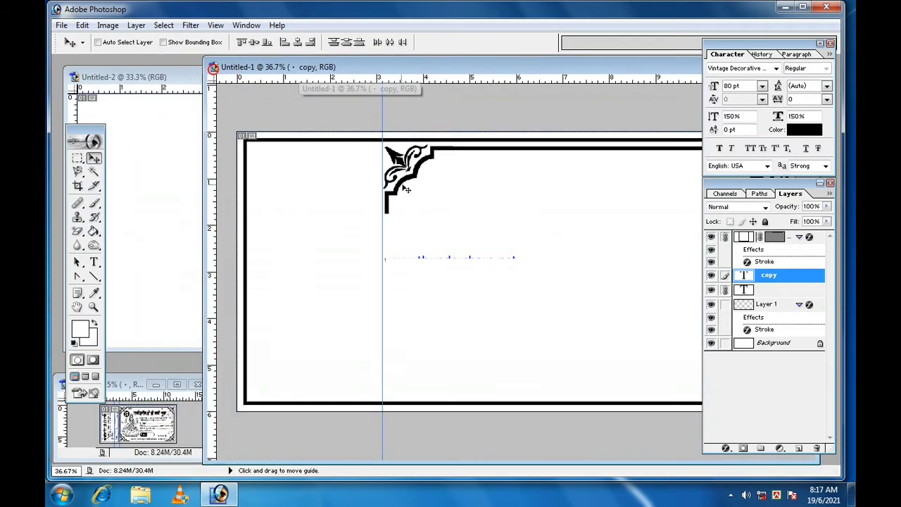
left_click_drag(316, 181, 638, 274)
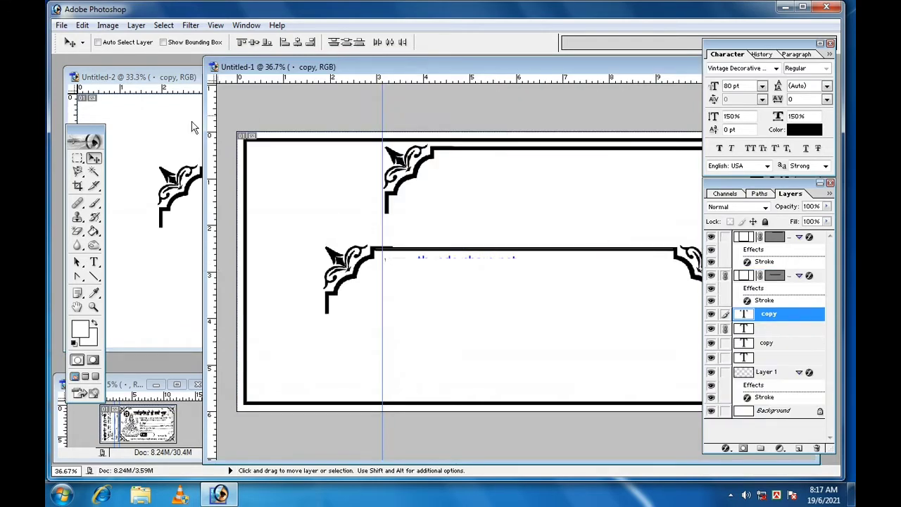
Step: Close the temporary Untitled-2 document without saving and return to the Untitled-1 card
left_click(173, 125)
left_click(572, 77)
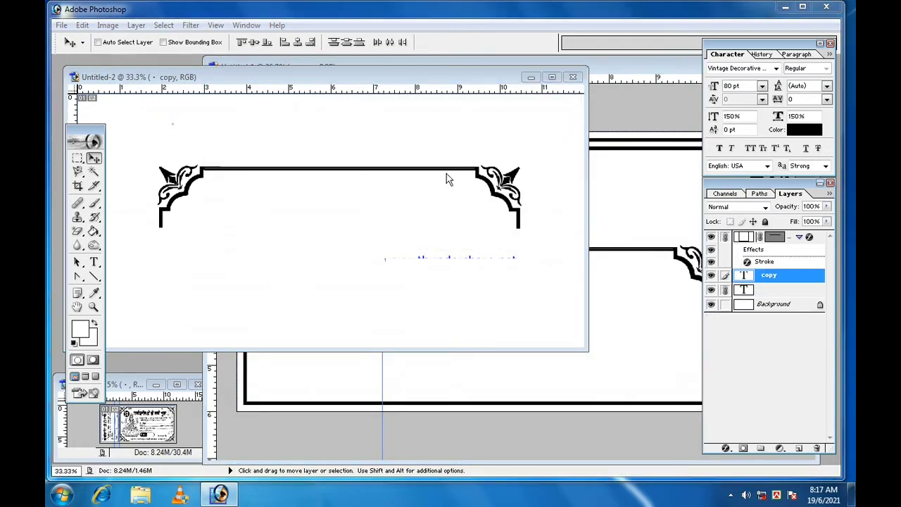
left_click(468, 195)
key("ctrl+0")
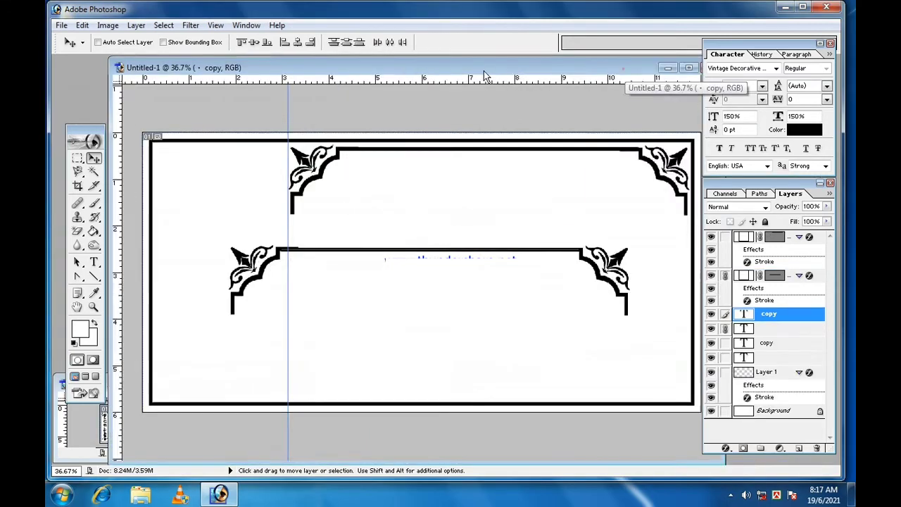
Step: Flip the second linked ornament and line set vertically and place it along the bottom of the frame, aligned under the top set
left_click_drag(483, 73, 527, 61)
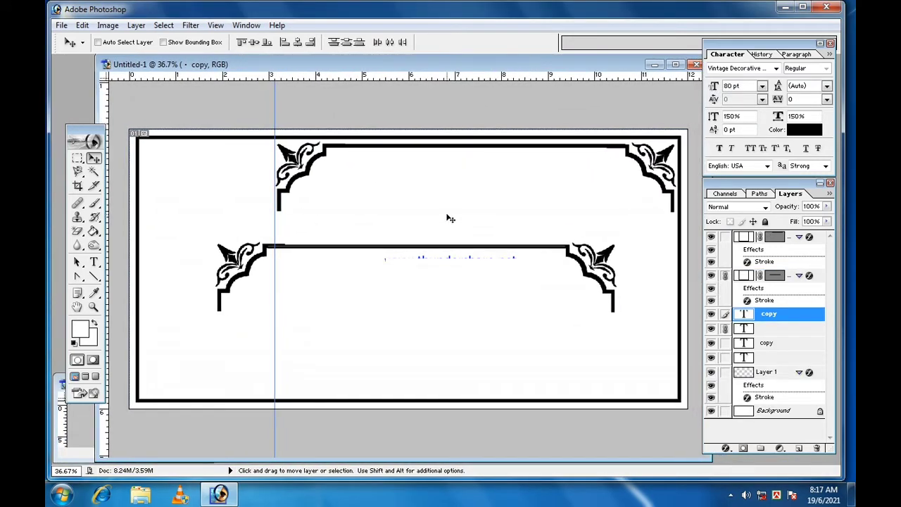
key("ctrl+t")
right_click(456, 267)
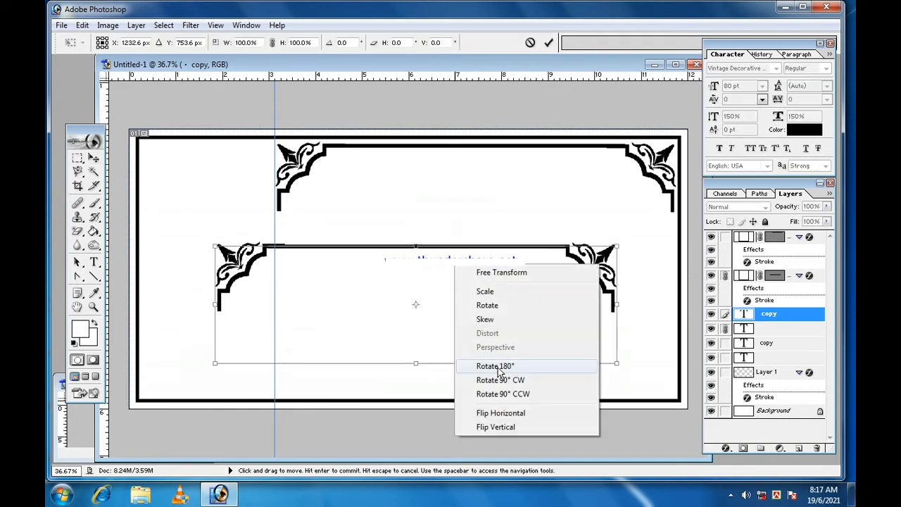
left_click(506, 427)
left_click_drag(533, 325, 591, 359)
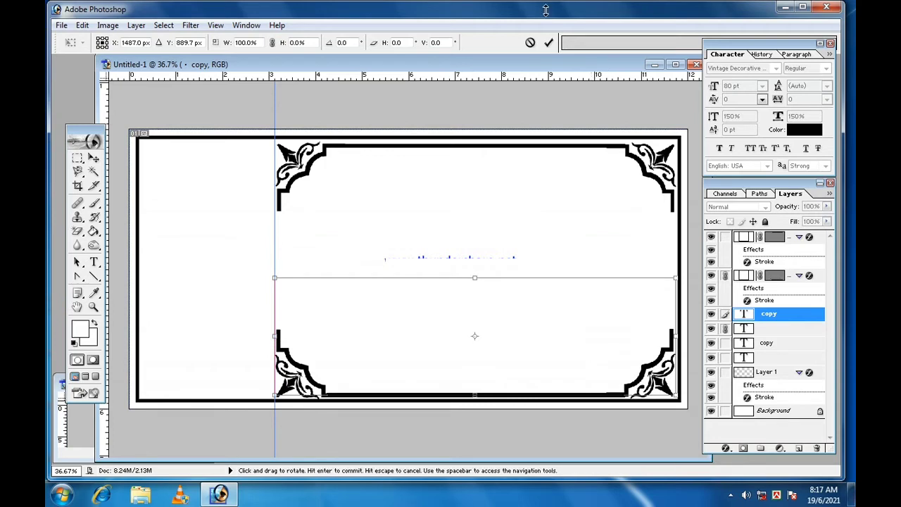
left_click(548, 43)
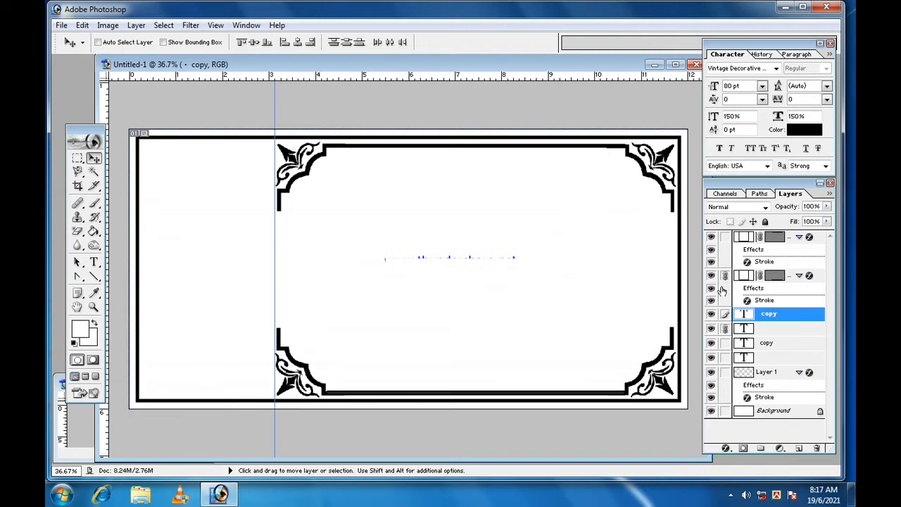
Step: Draw a vertical 1 px line with the Line tool joining the frame's upper-right and lower-right corner ornaments
left_click(95, 278)
left_click_drag(97, 280, 195, 324)
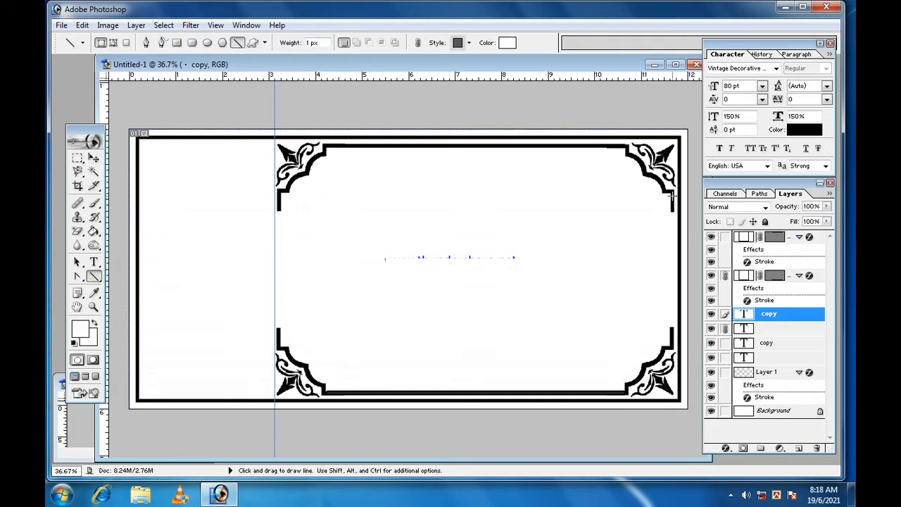
left_click_drag(672, 221, 682, 344)
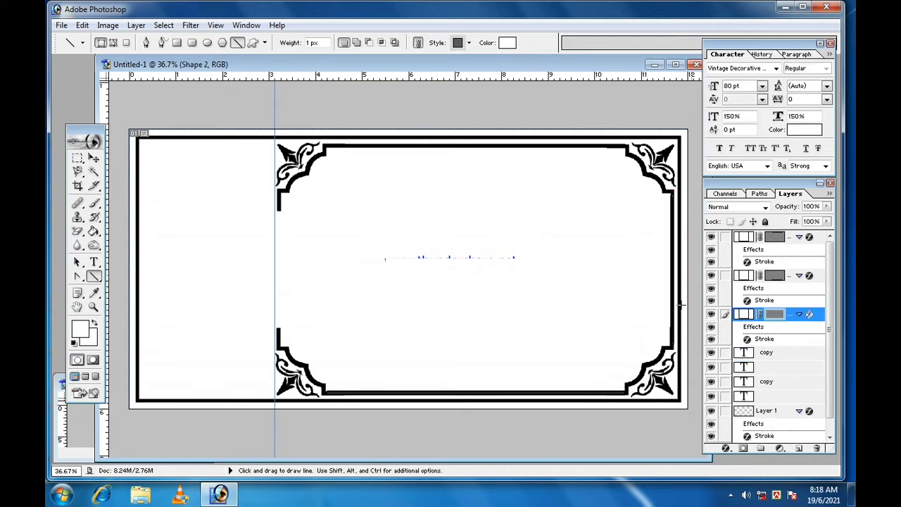
left_click(773, 356)
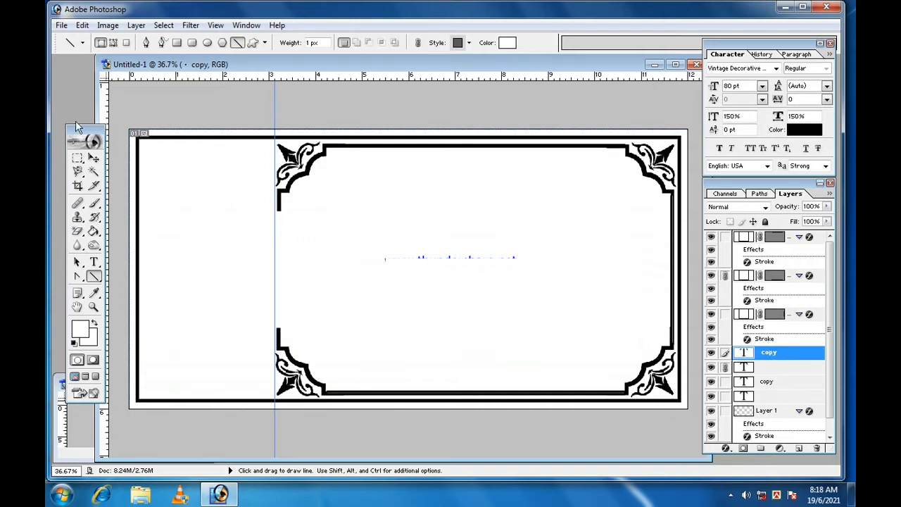
left_click(94, 159)
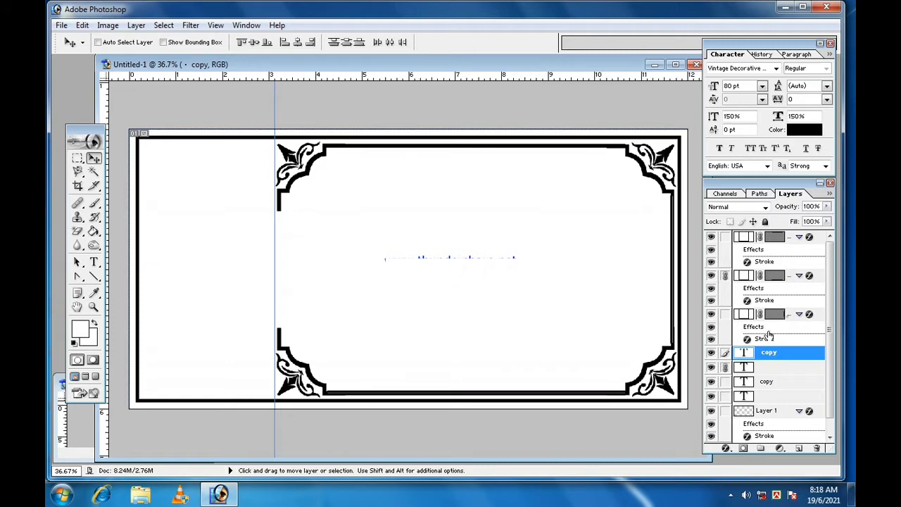
Step: Set the Stroke size of the frame's right vertical line to 10 px
left_click(787, 315)
double_click(762, 339)
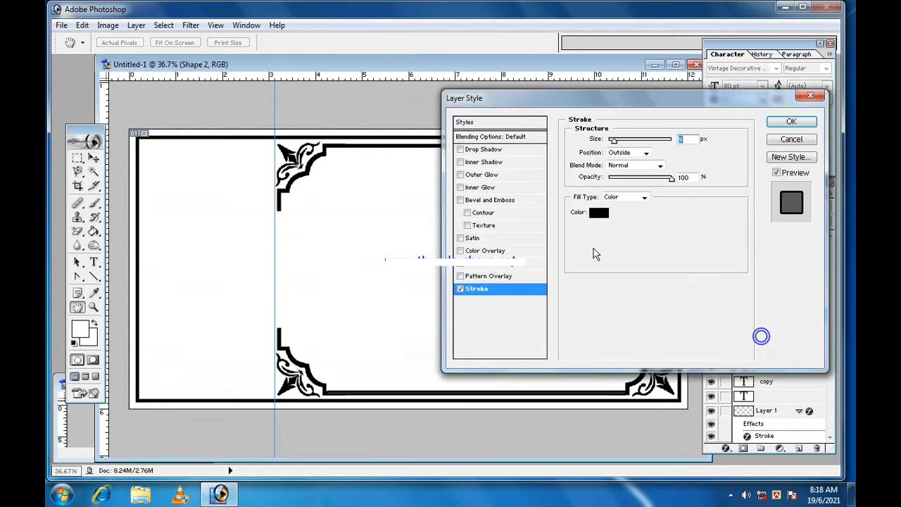
type("10")
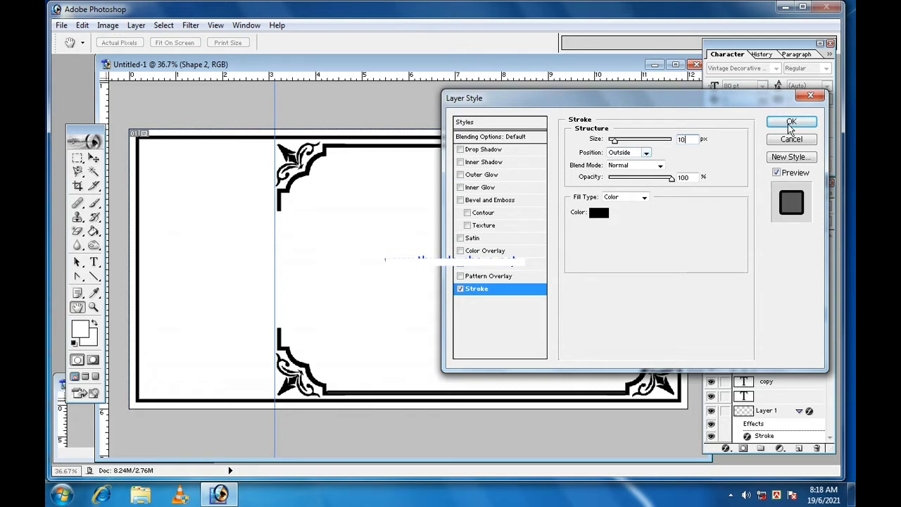
left_click(791, 122)
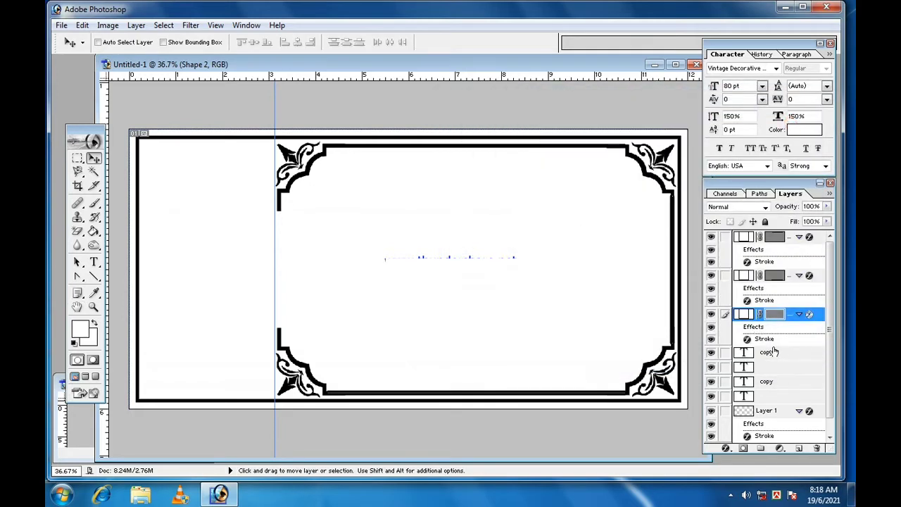
double_click(764, 339)
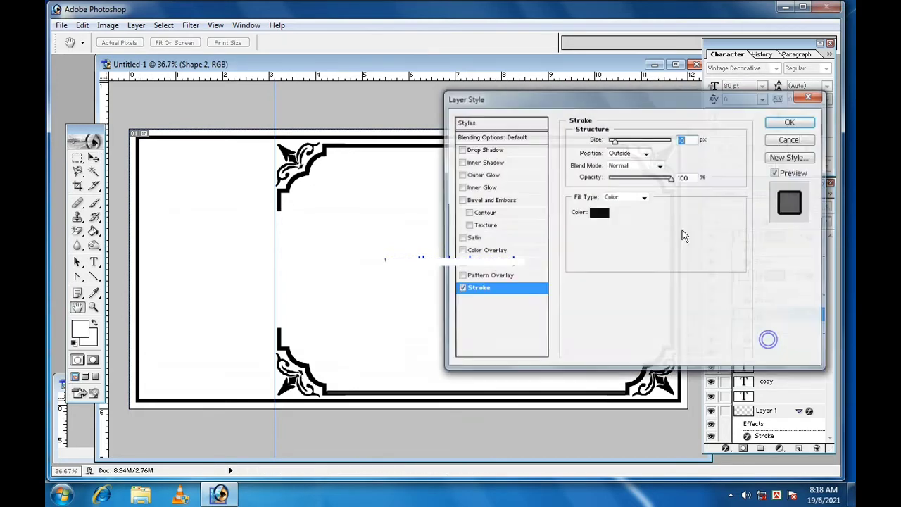
left_click_drag(693, 140, 643, 147)
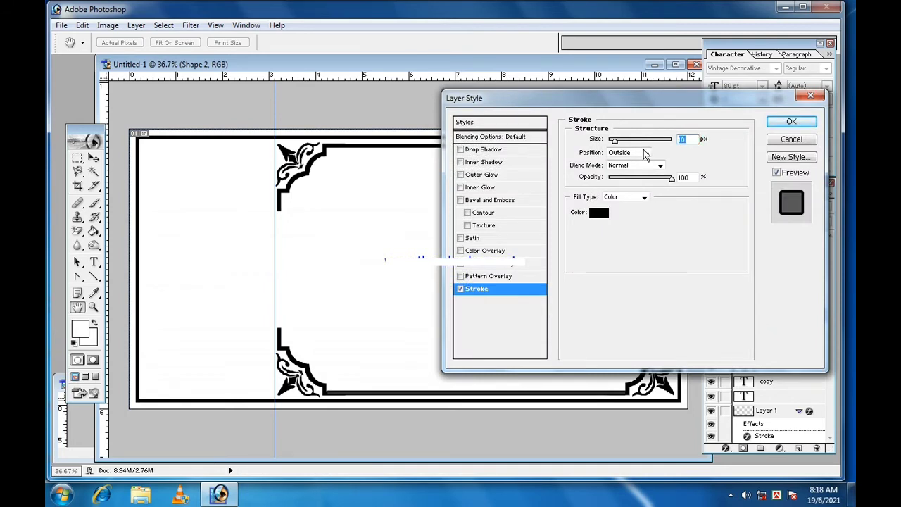
left_click(791, 122)
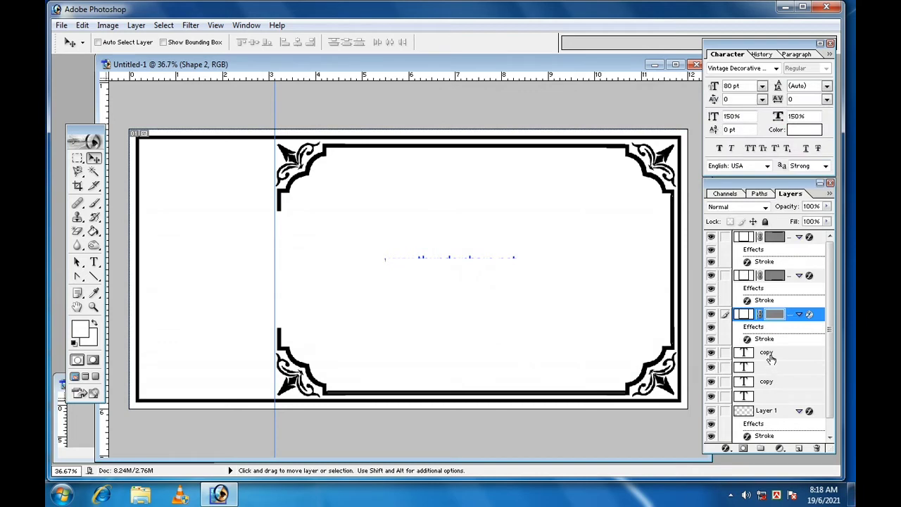
left_click(770, 354)
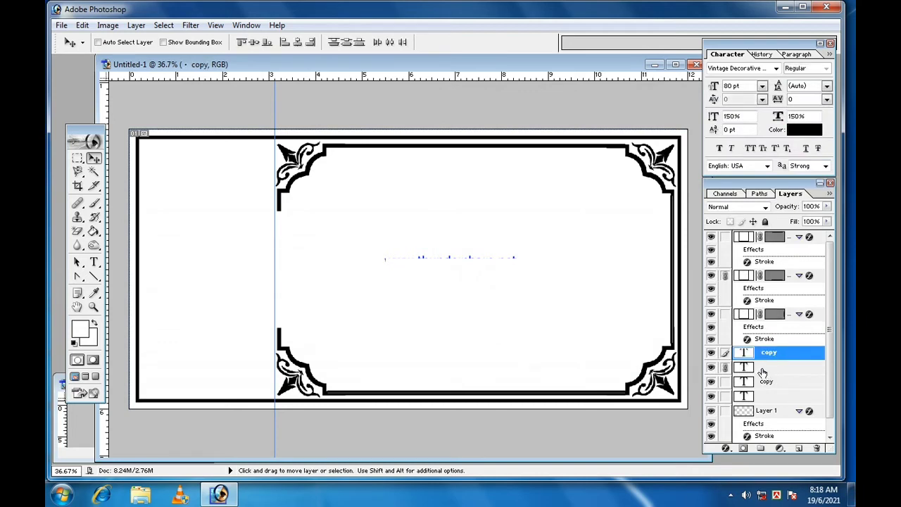
left_click(724, 276)
Step: Duplicate the right vertical line layer and position the copy between the frame's upper-left and lower-left corner ornaments
left_click(783, 321)
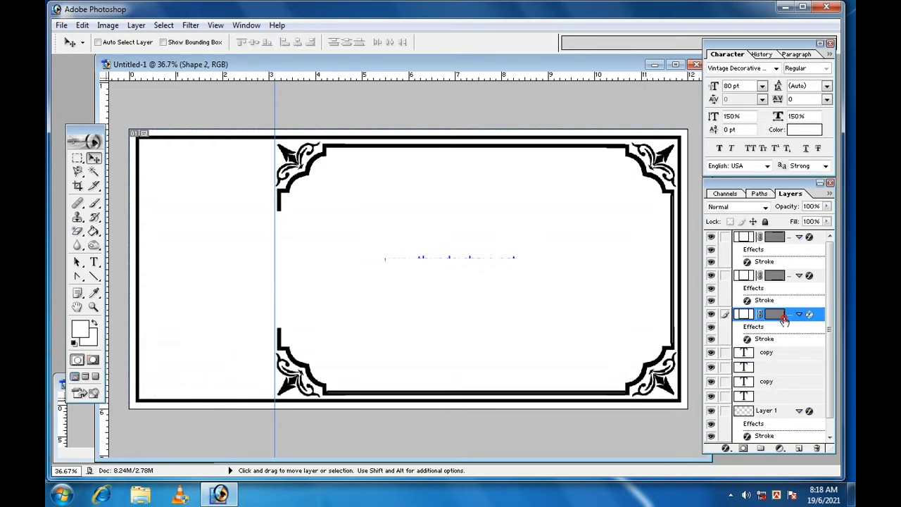
right_click(786, 320)
key("Escape")
right_click(781, 312)
left_click(776, 353)
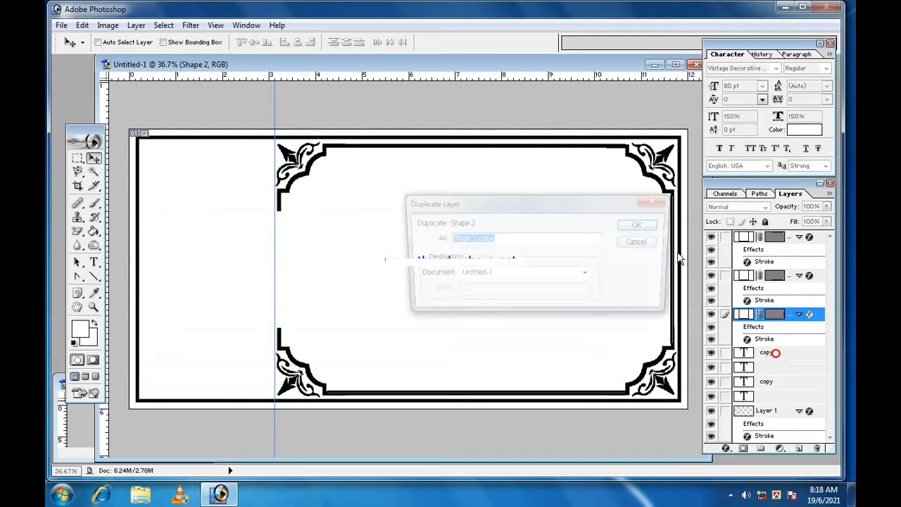
left_click(651, 225)
left_click_drag(667, 276, 275, 278)
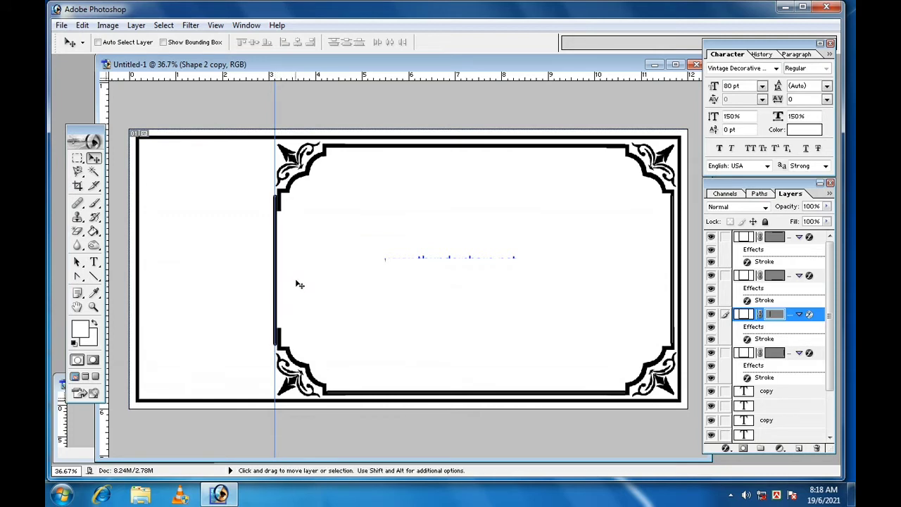
key("Right")
key("Right")
key("Right")
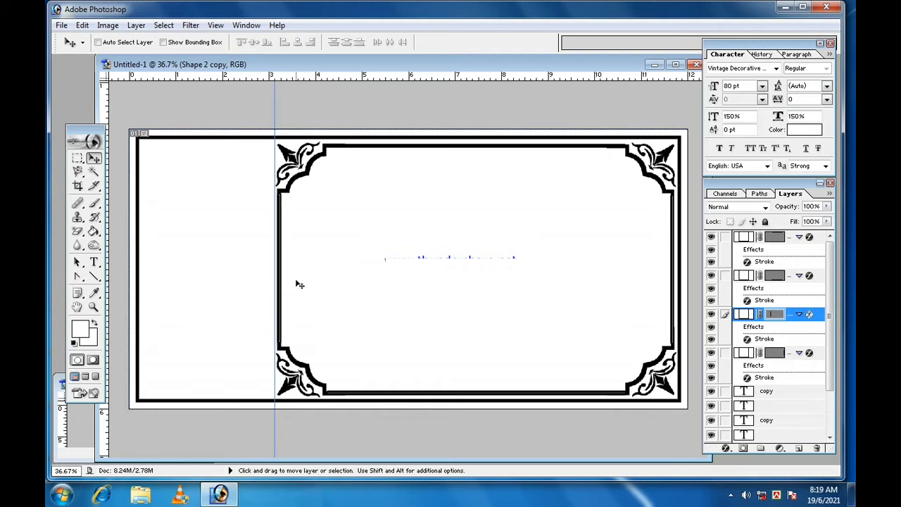
Step: Copy layer 1, the seated goddess drawing, from the existing design into the card and place it inside the frame's left part
key("ctrl+minus")
scroll(770, 274, "down", 1)
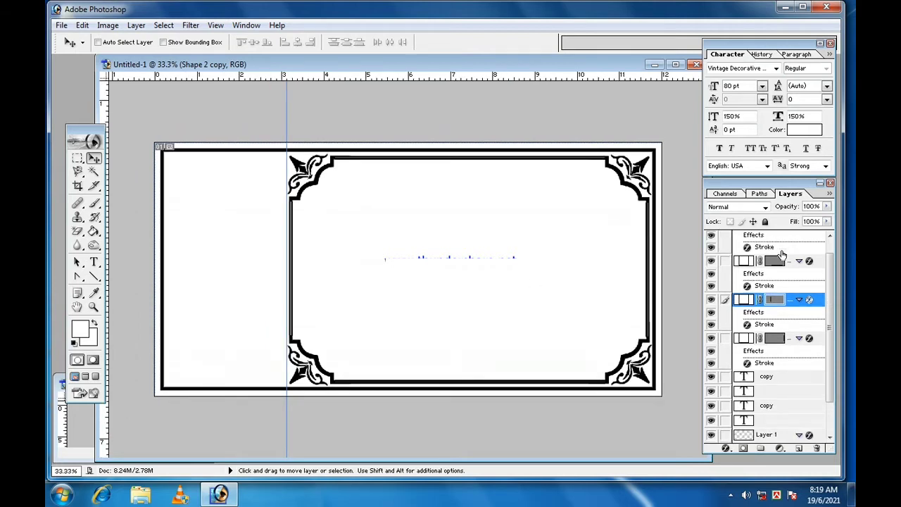
scroll(781, 257, "up", 1)
left_click(779, 243)
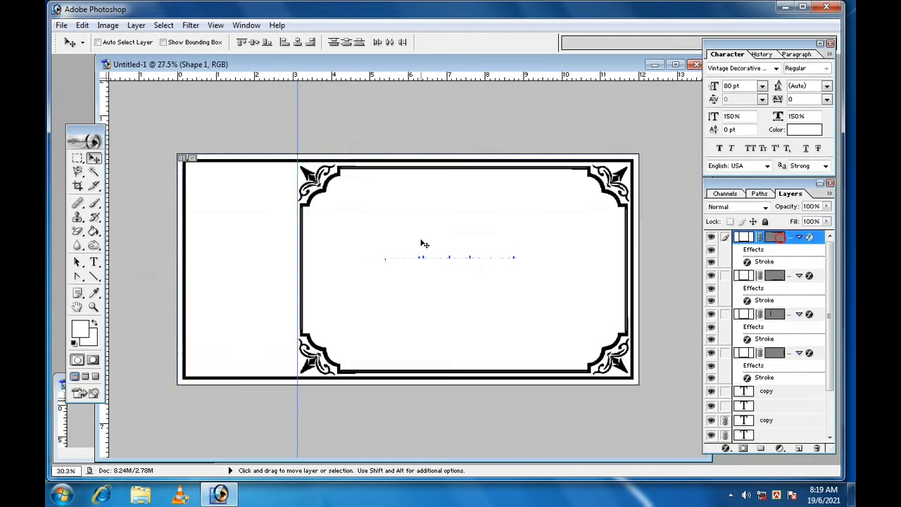
scroll(425, 243, "up", 1)
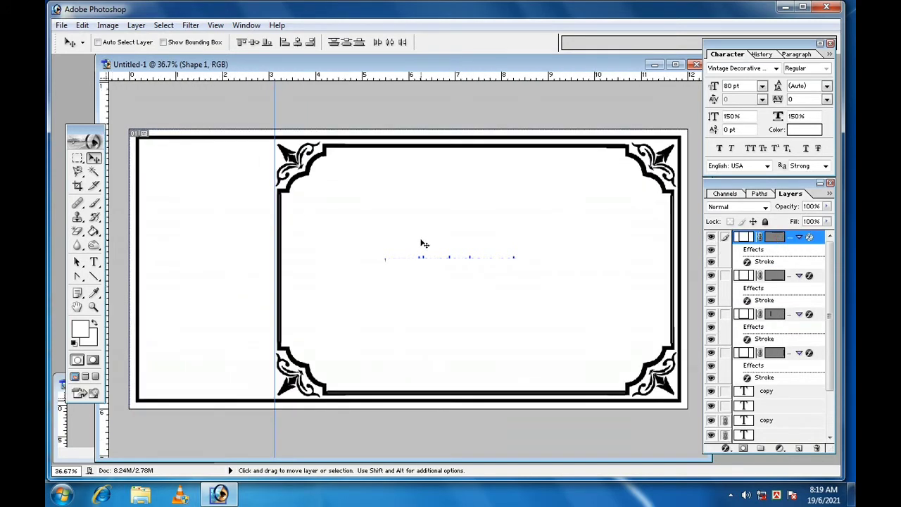
left_click(82, 428)
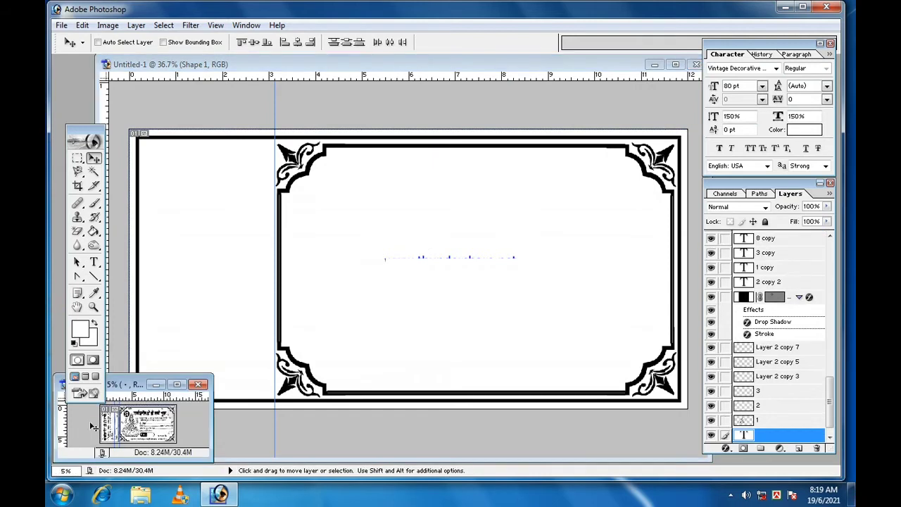
left_click_drag(771, 423, 450, 328)
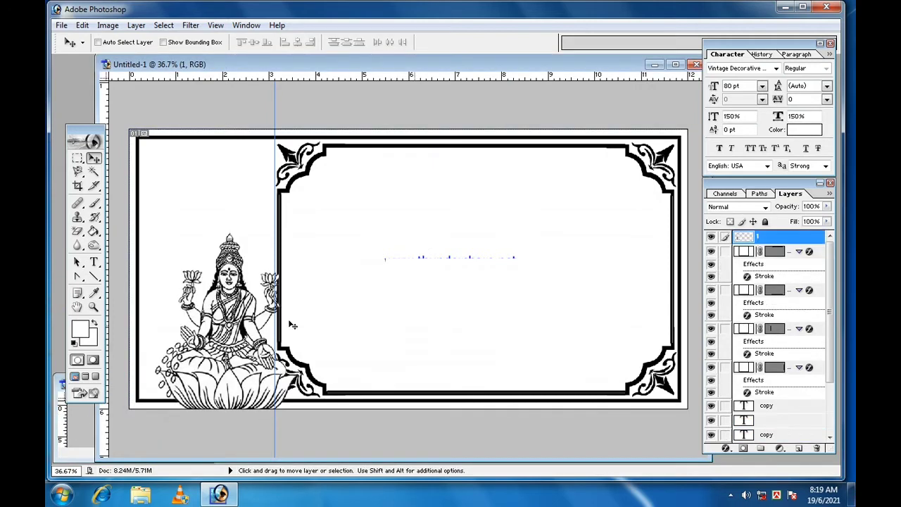
left_click_drag(228, 330, 363, 278)
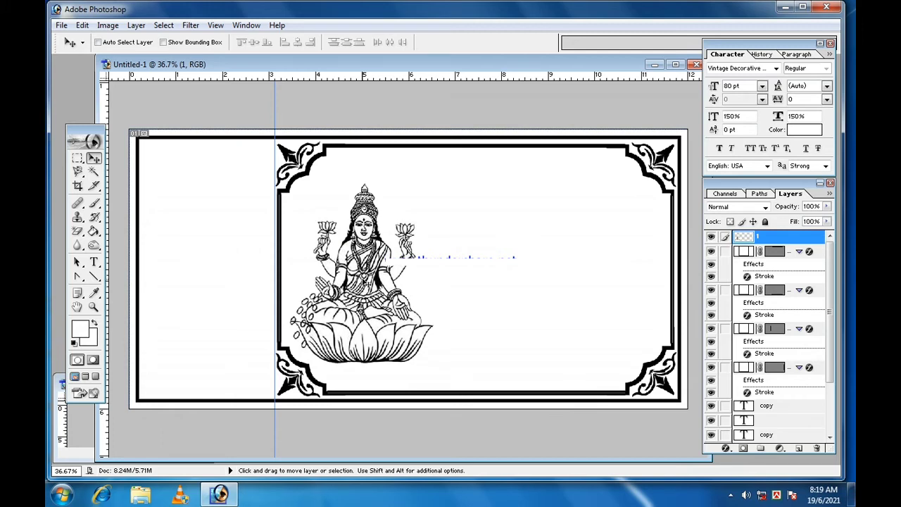
Step: Copy layer 2, the hanging lamp, from the existing design into the card and hang it below the frame's upper-right corner ornament
left_click(84, 424)
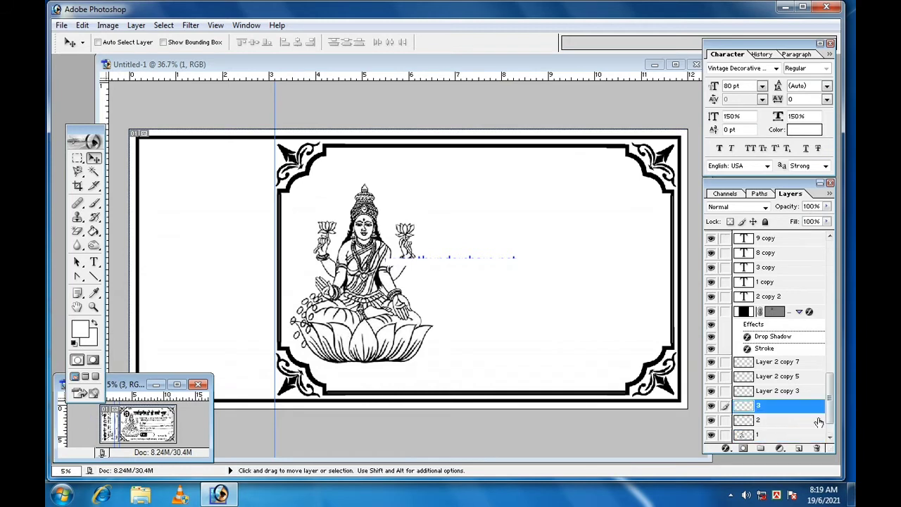
left_click(759, 421)
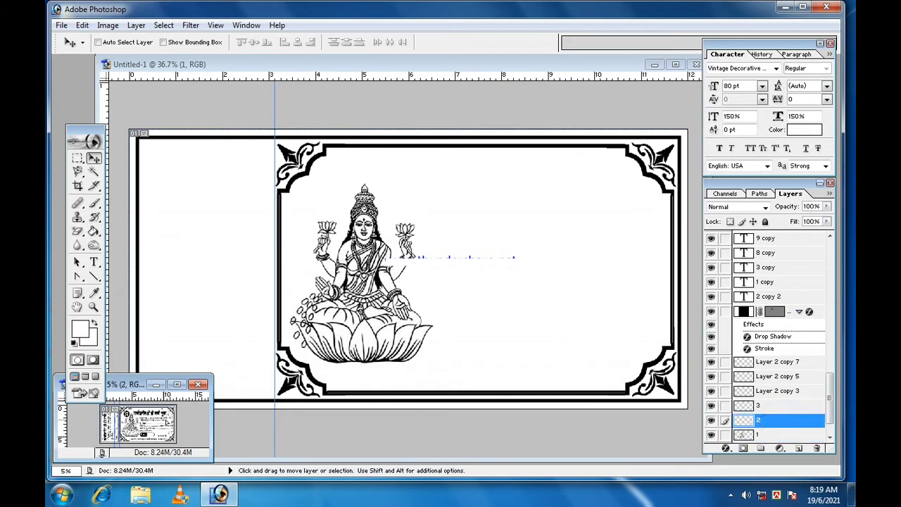
left_click_drag(758, 420, 590, 283)
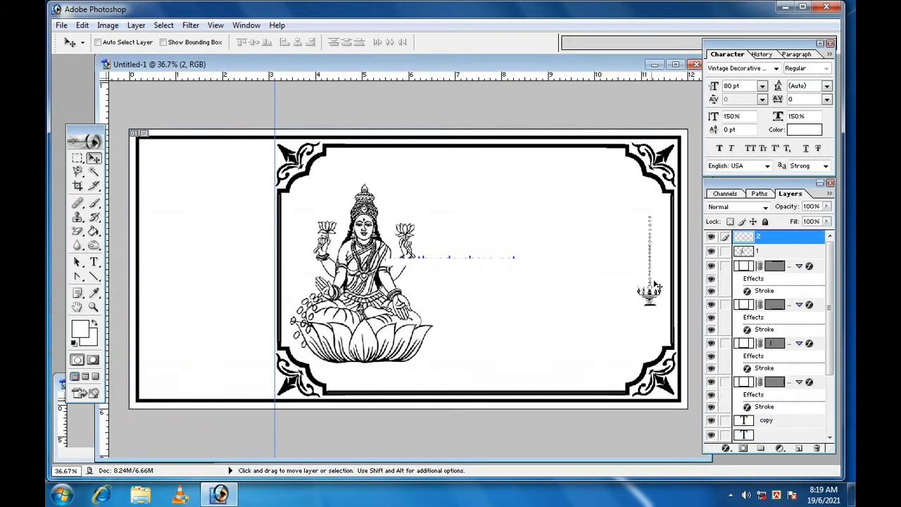
left_click_drag(650, 292, 656, 252)
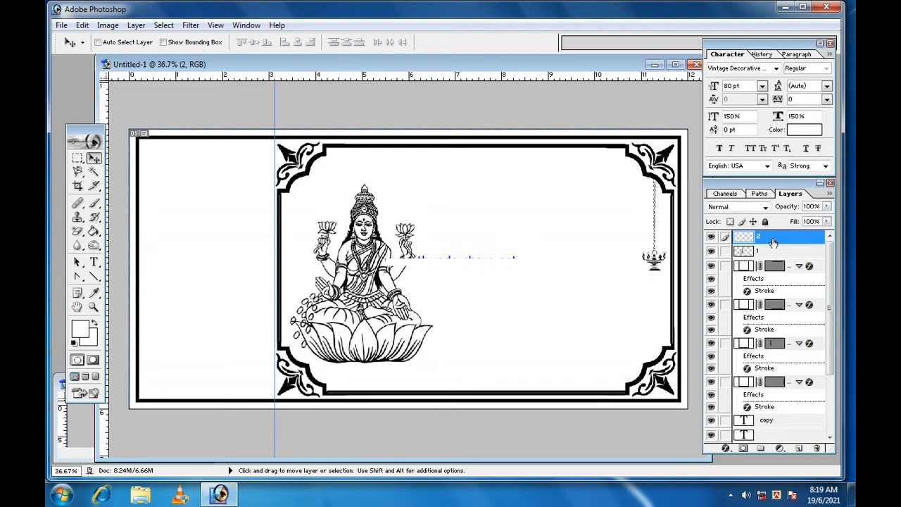
Step: Duplicate the hanging lamp layer and position the copy below the frame's upper-left corner ornament
right_click(730, 240)
left_click(759, 284)
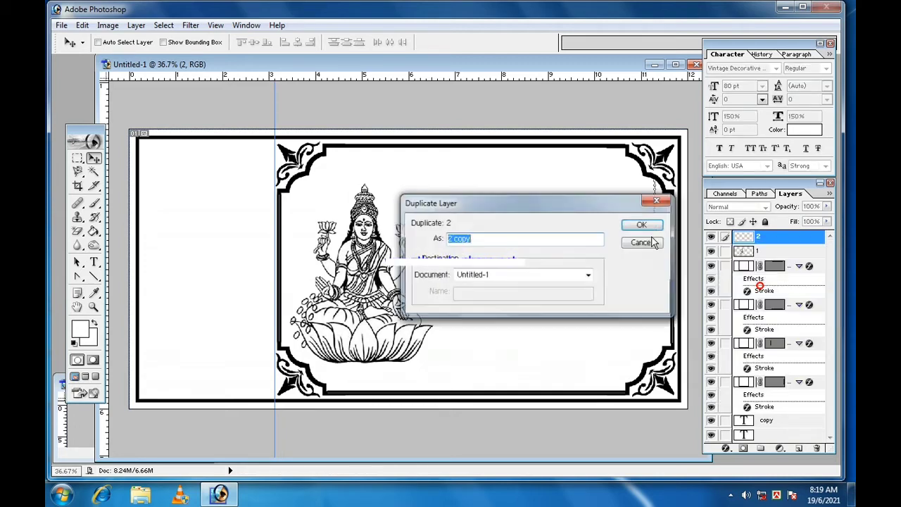
left_click(648, 230)
left_click_drag(612, 249, 256, 249)
key("Left")
key("Left")
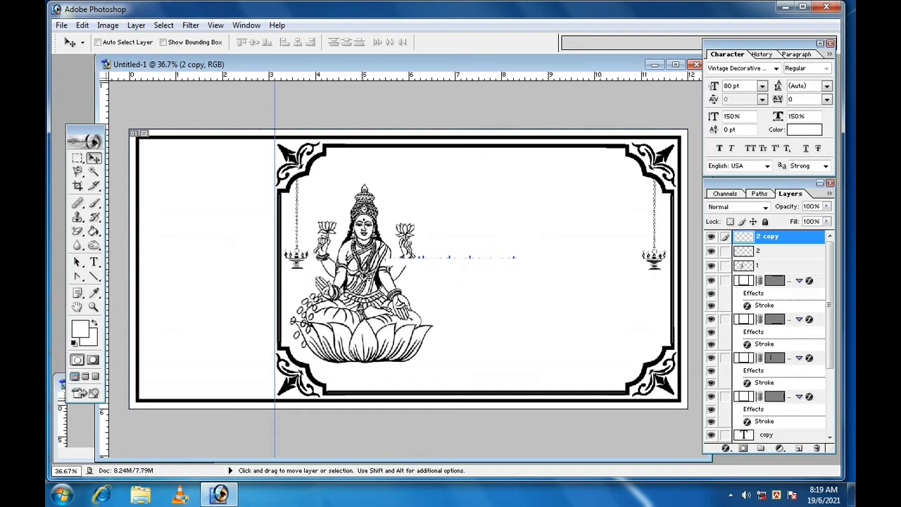
key("Right")
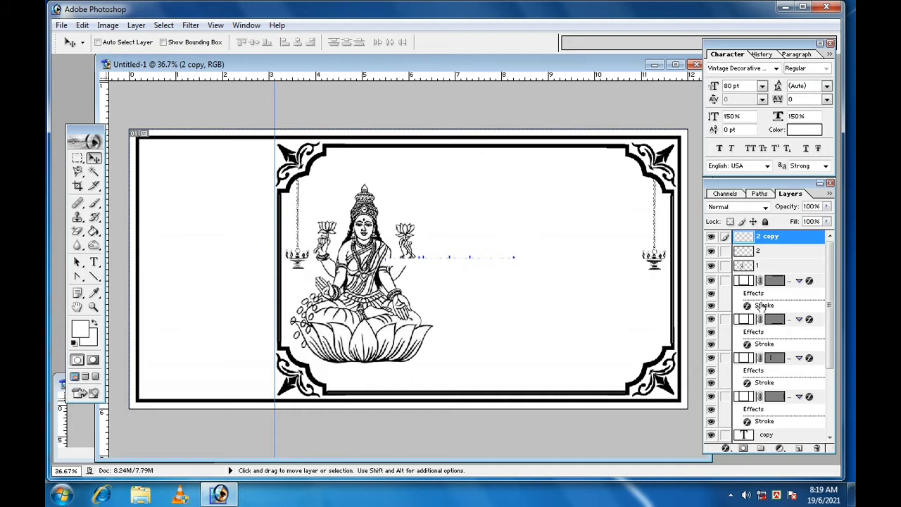
Step: Nudge the goddess drawing on layer 1 slightly to the left inside the frame
left_click(764, 268)
key("Left")
key("Left")
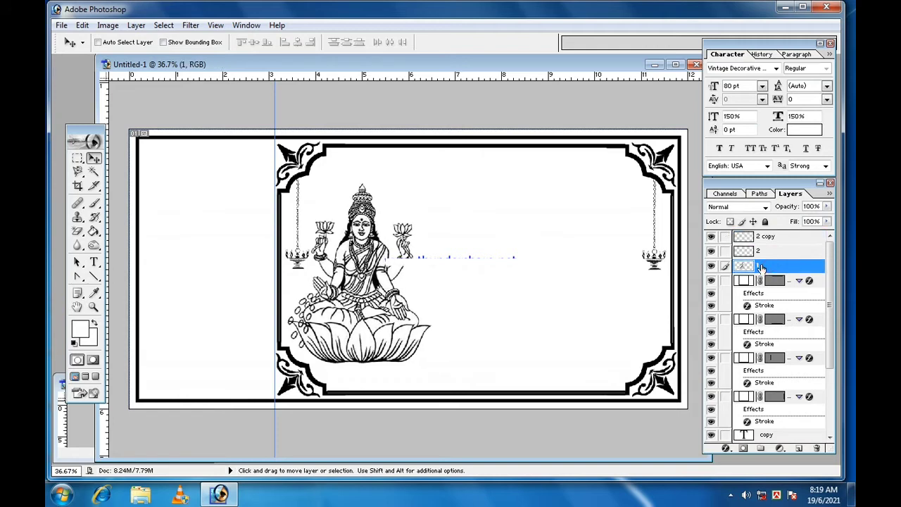
key("Right")
key("Right")
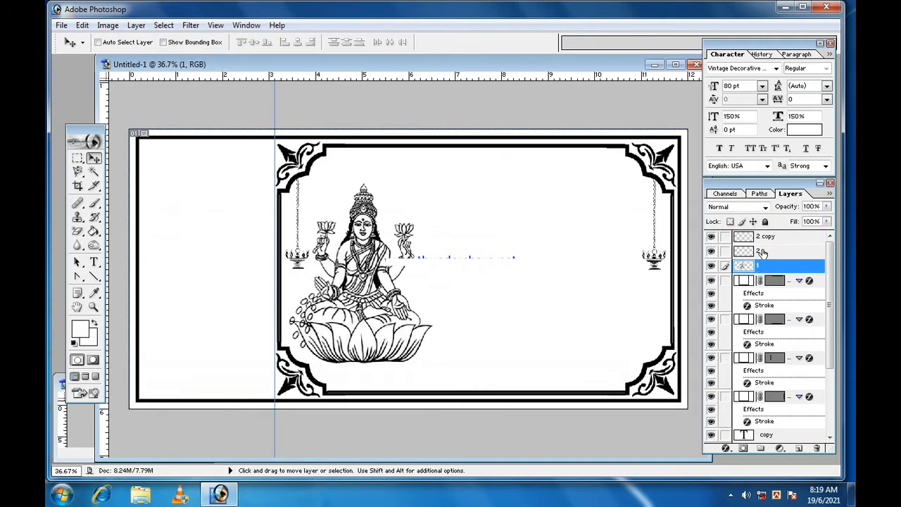
Step: Duplicate layer 2, the hanging lamp at the frame's right side, and move the copy just left of and slightly above the original
left_click(764, 250)
right_click(764, 250)
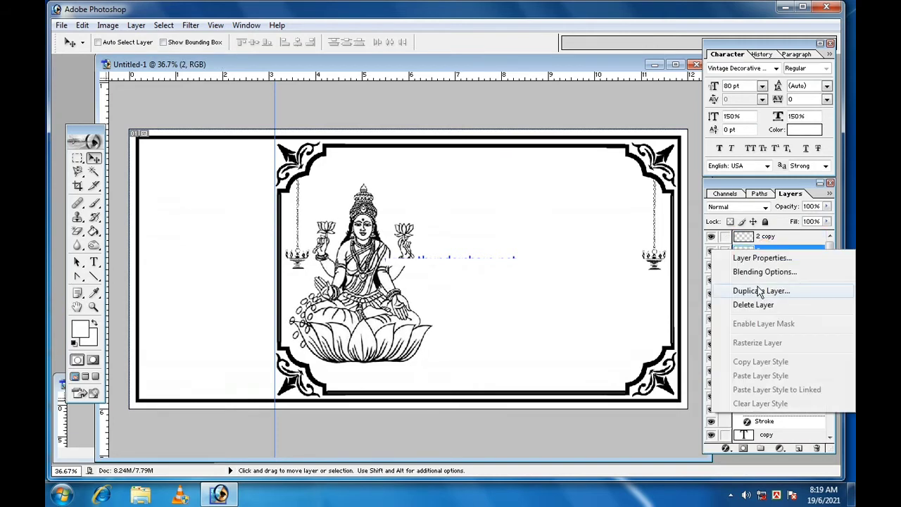
left_click(758, 290)
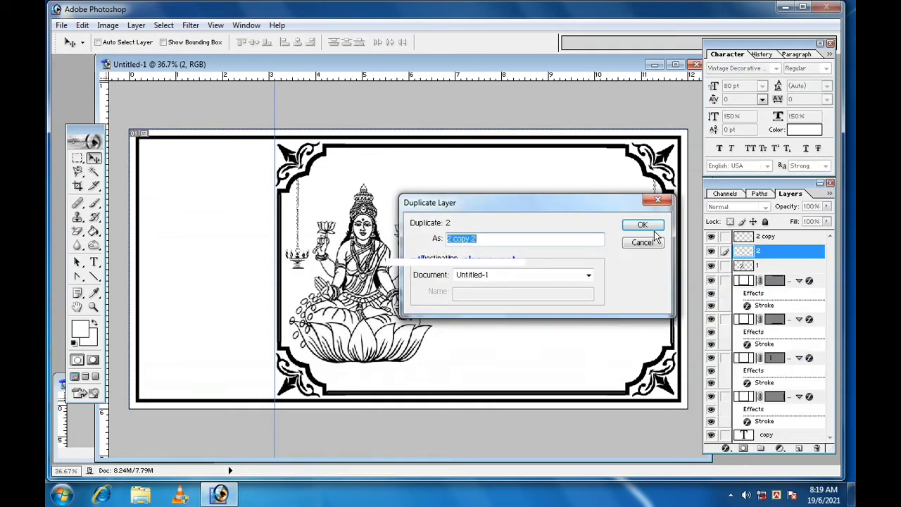
left_click(654, 232)
mouse_move(656, 238)
left_mouse_down()
mouse_move(601, 234)
mouse_move(633, 224)
mouse_move(641, 232)
left_mouse_up()
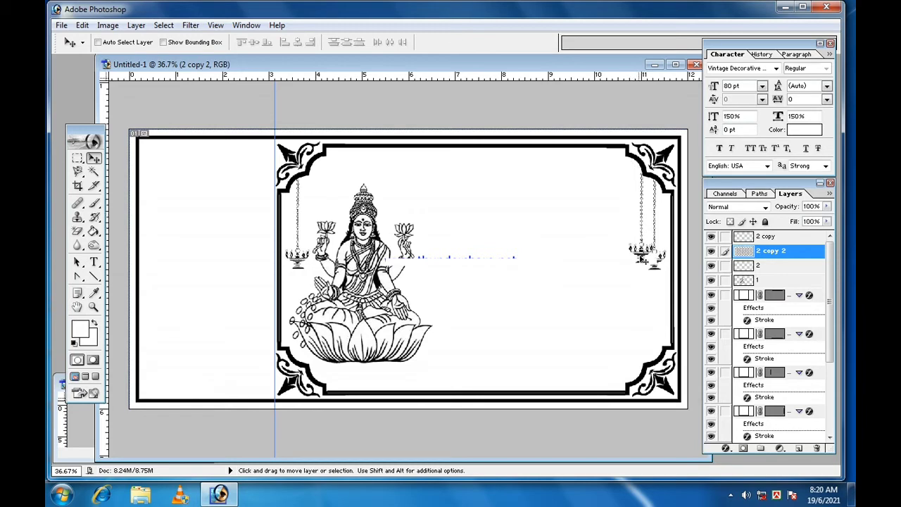
Step: Scale the new lamp copy down proportionally to 81.8%
key("ctrl+t")
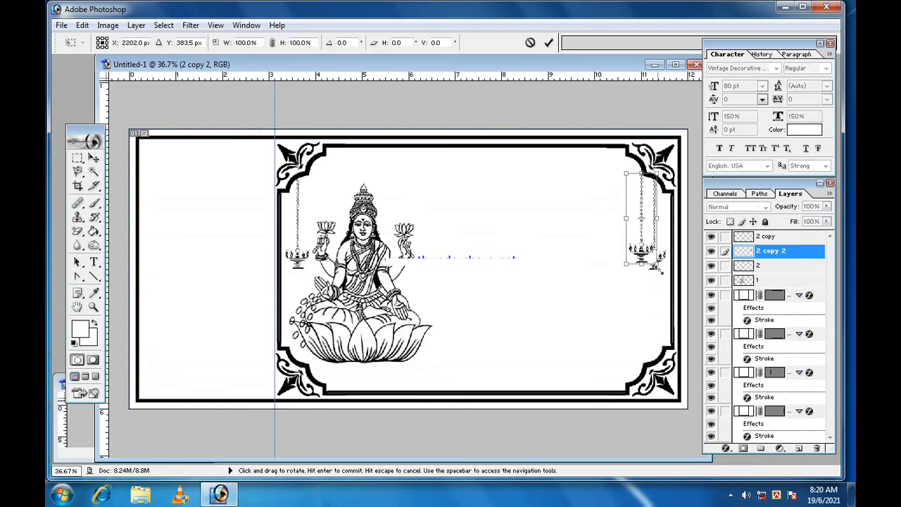
left_click_drag(664, 271, 653, 248)
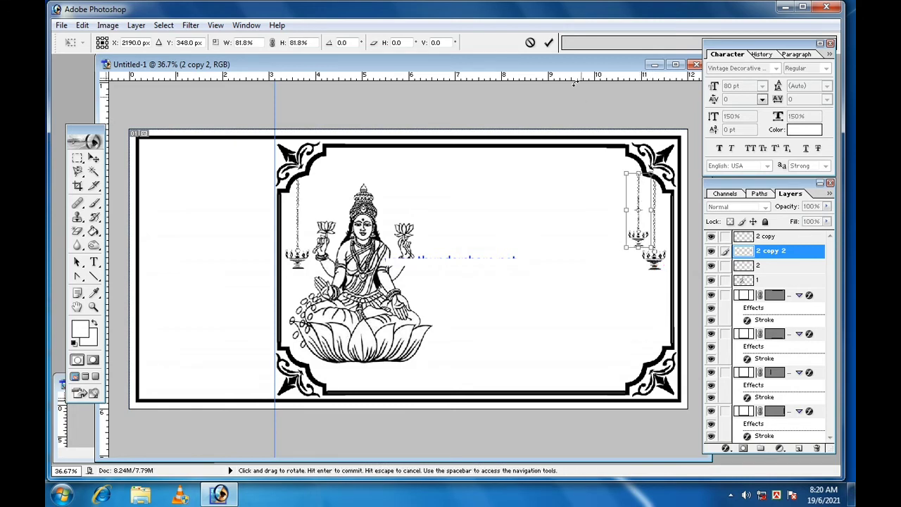
left_click(548, 42)
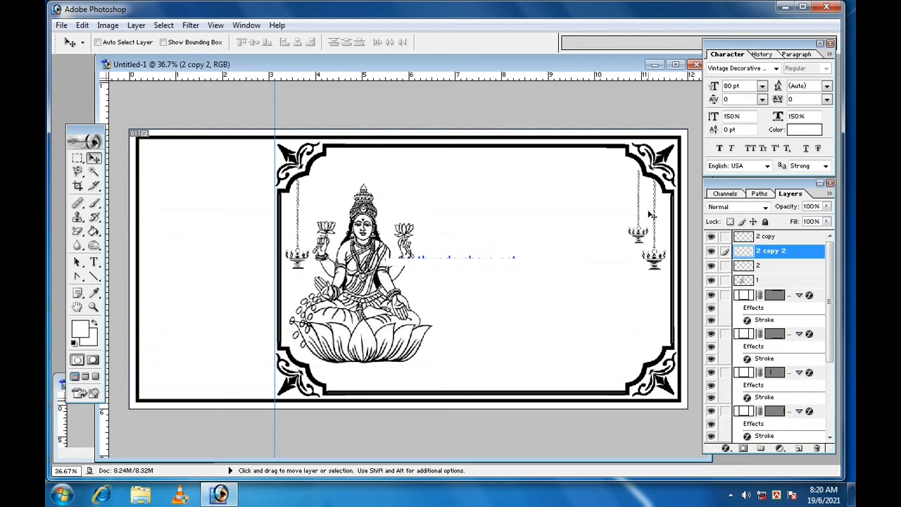
Step: Nudge the smaller lamp copy so its chain hangs from the upper-right corner ornament, beside the larger lamp
key("Right")
key("Right")
key("Right")
key("Right")
key("Right")
key("Right")
key("Right")
key("Right")
key("Right")
key("Right")
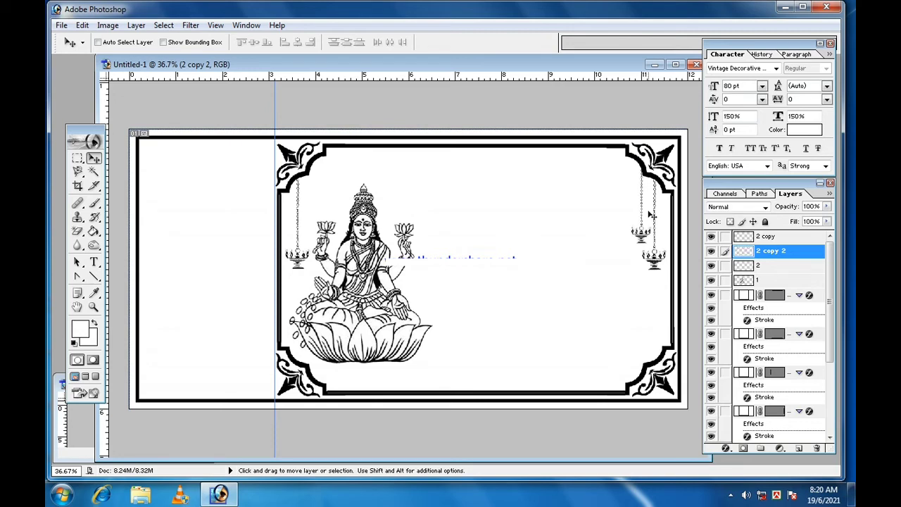
key("Up")
key("Up")
key("Up")
key("Up")
key("Up")
key("Left")
key("Left")
key("Left")
key("Left")
key("Left")
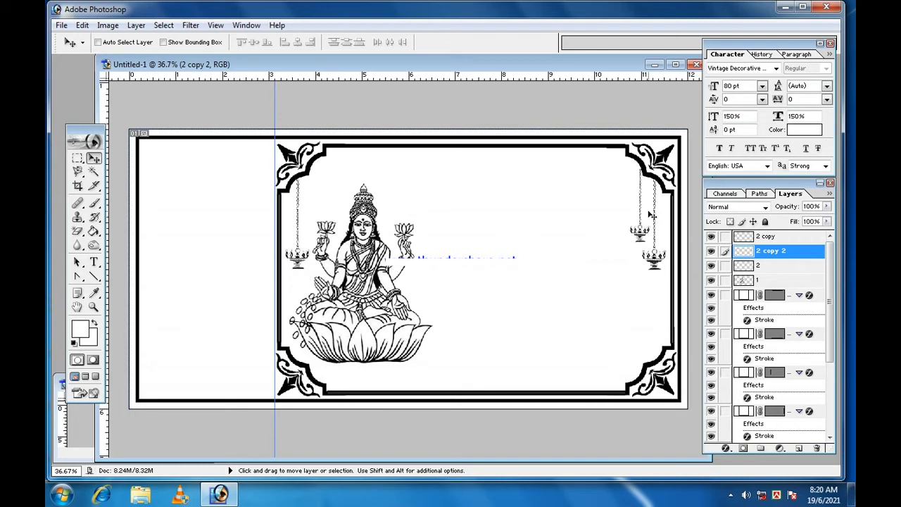
key("Up")
key("Up")
key("Up")
key("Up")
key("Up")
key("Up")
key("Up")
key("Up")
key("Up")
key("Up")
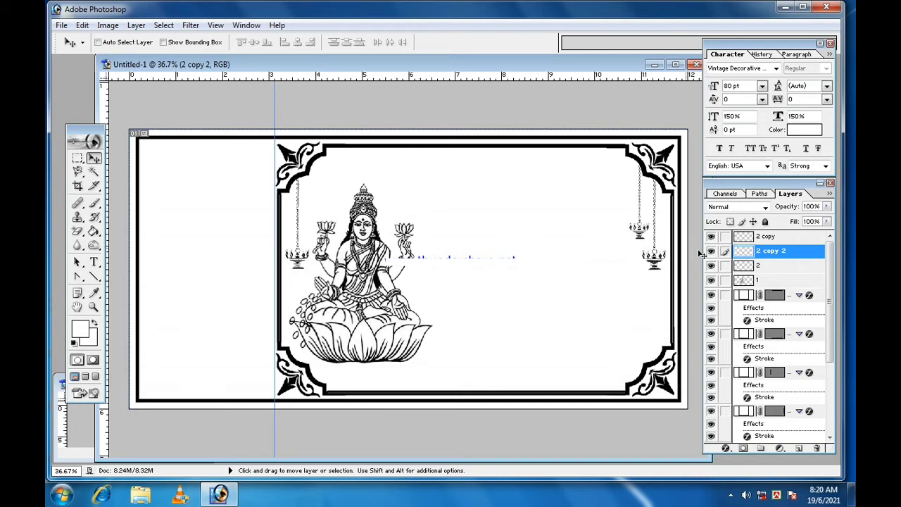
key("Down")
key("Down")
key("Down")
key("Down")
key("Down")
key("Down")
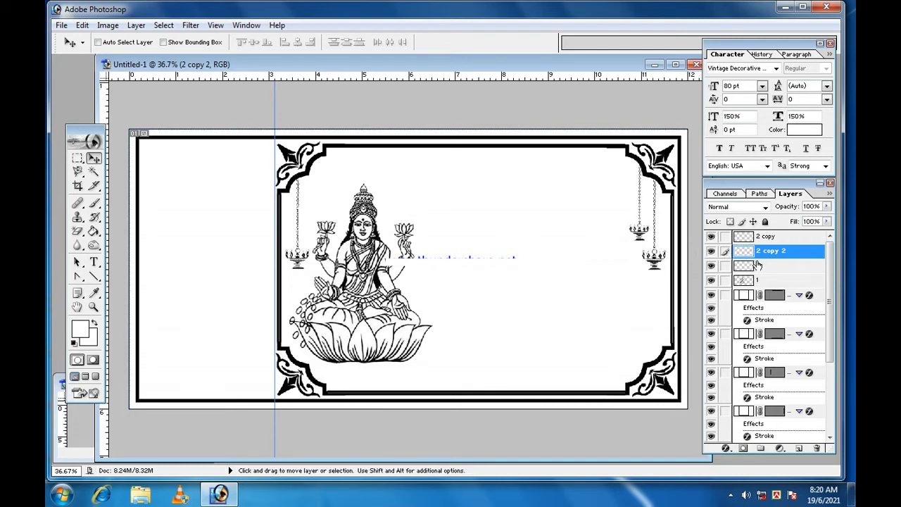
key("Right")
key("Right")
key("Right")
key("Right")
key("Down")
key("Down")
key("Down")
key("Down")
key("Down")
key("Down")
key("Down")
key("Down")
key("Down")
key("Down")
key("Down")
key("Down")
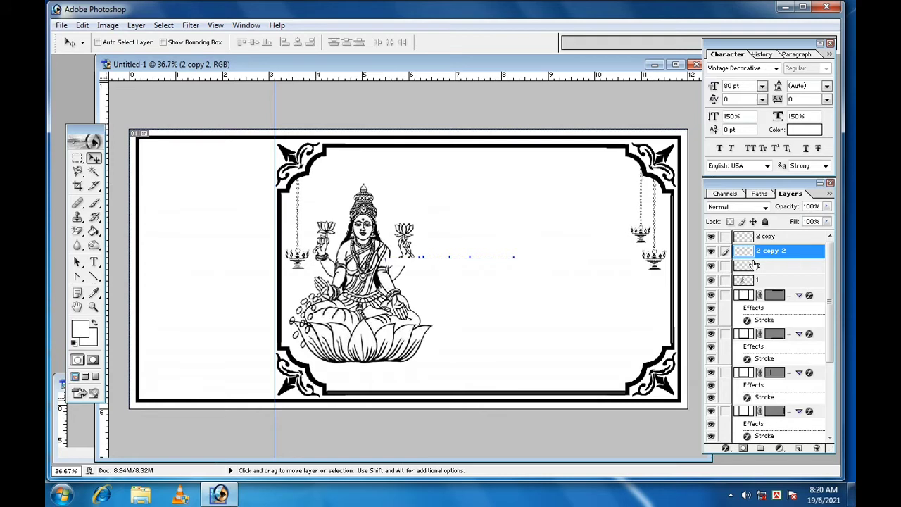
key("Down")
key("Down")
key("Down")
key("Down")
key("Down")
key("Down")
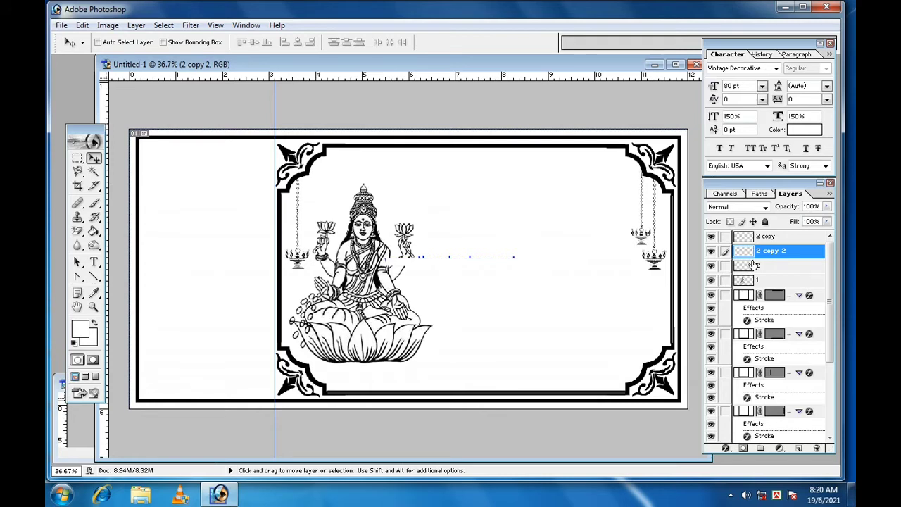
Step: Duplicate the smaller lamp layer, 2 copy 2, and hang the copy up and to the left as the third lamp in the row
right_click(768, 252)
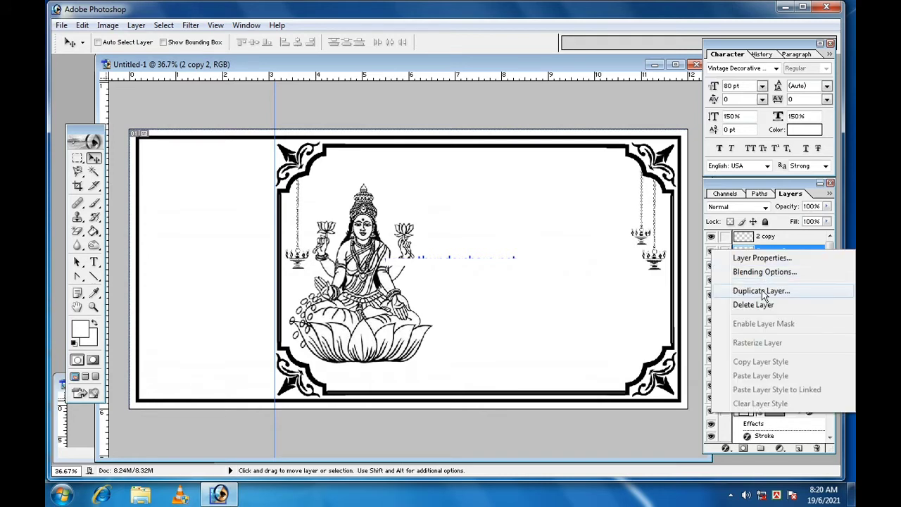
left_click(761, 291)
left_click(643, 224)
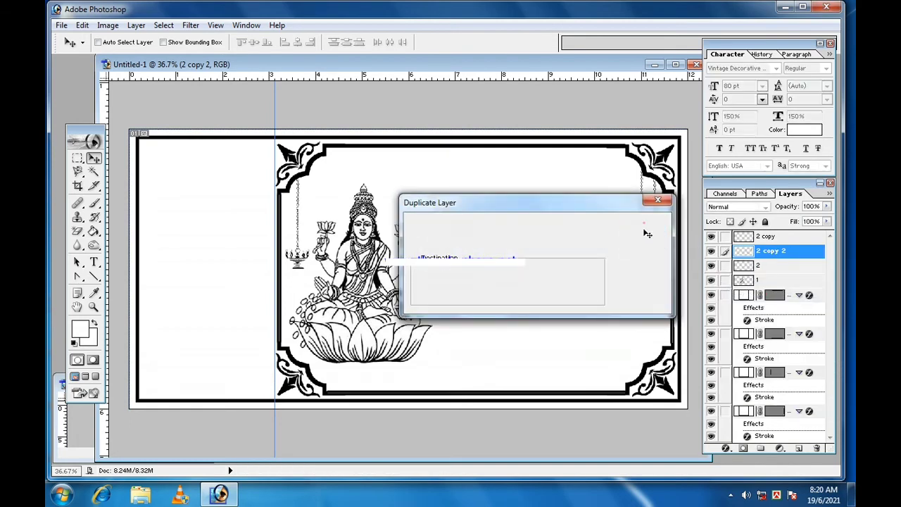
left_click_drag(640, 235, 625, 220)
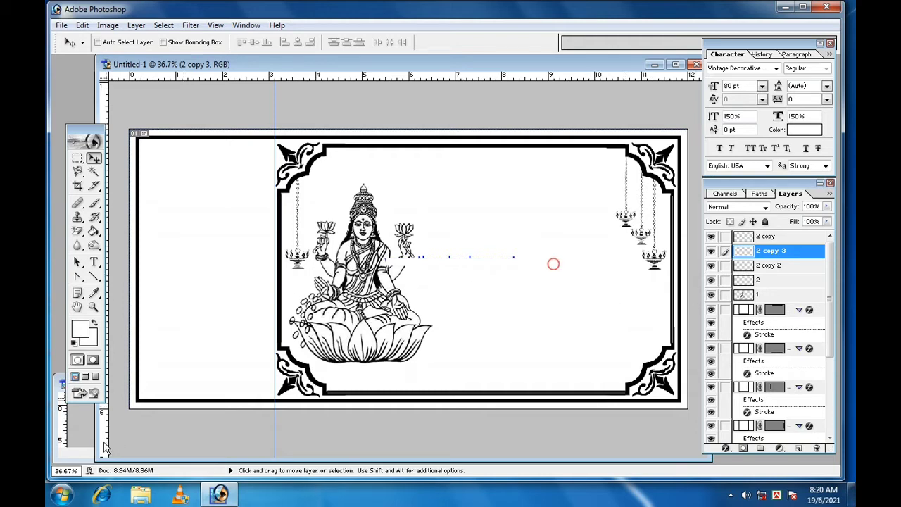
Step: Copy text layer 1, with the labels তারিখ- and নং-, from the existing design and place it just inside the card frame's top edge
left_click(82, 429)
scroll(756, 354, "up", 5)
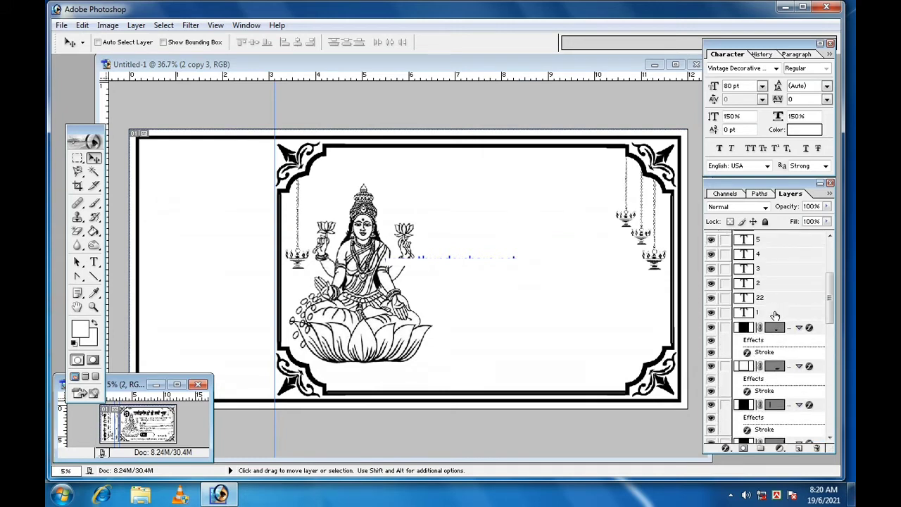
left_click(777, 312)
left_click_drag(153, 428, 514, 208)
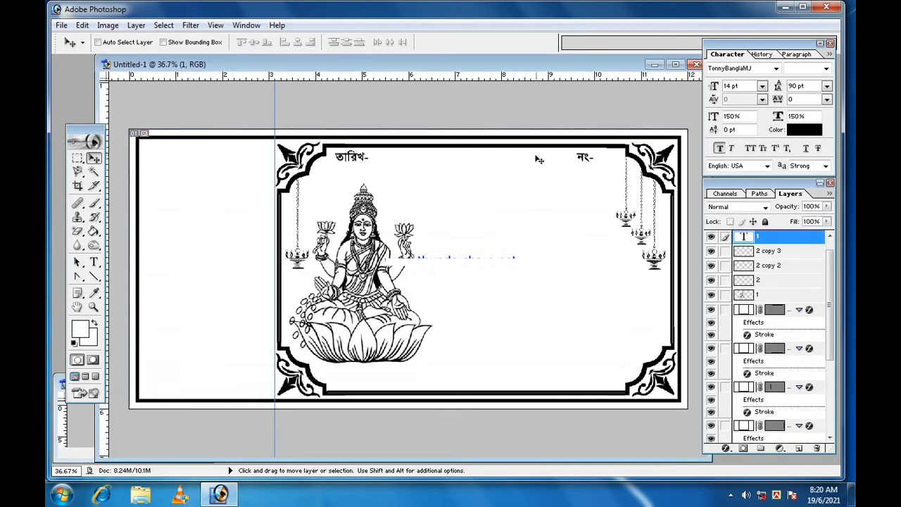
Step: Try to copy text layer 22 from the existing design into the card
left_click(86, 437)
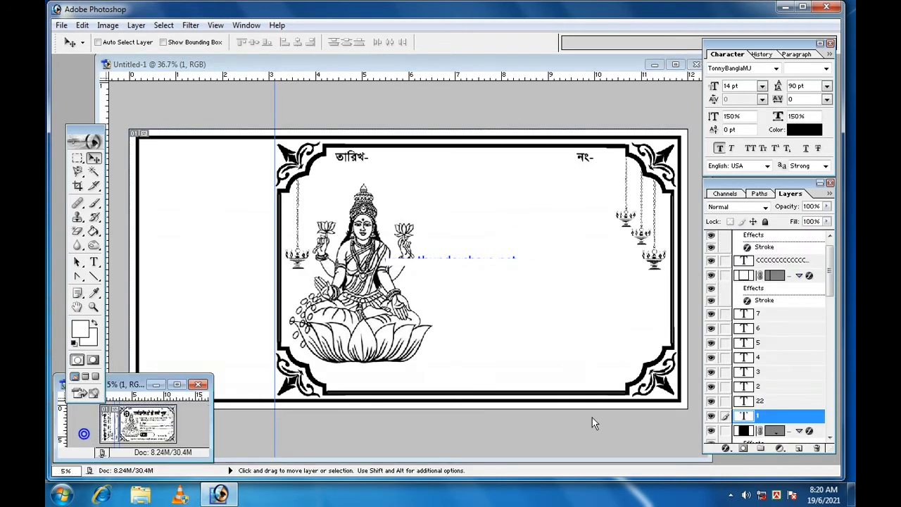
left_click(757, 403)
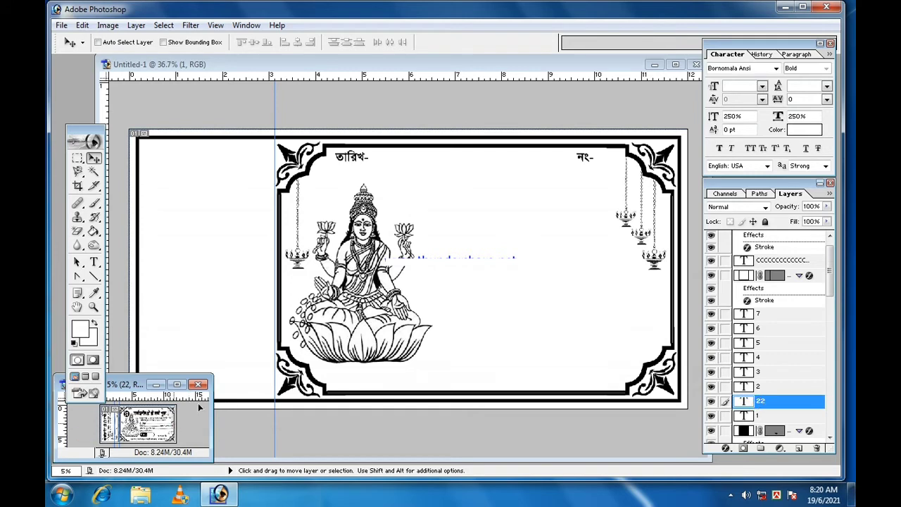
left_click_drag(172, 424, 494, 265)
left_click_drag(227, 421, 111, 457)
Step: Copy text layer 2, the large Lakshmi puja heading, from the existing design and position it below the date and number labels
left_click(760, 386)
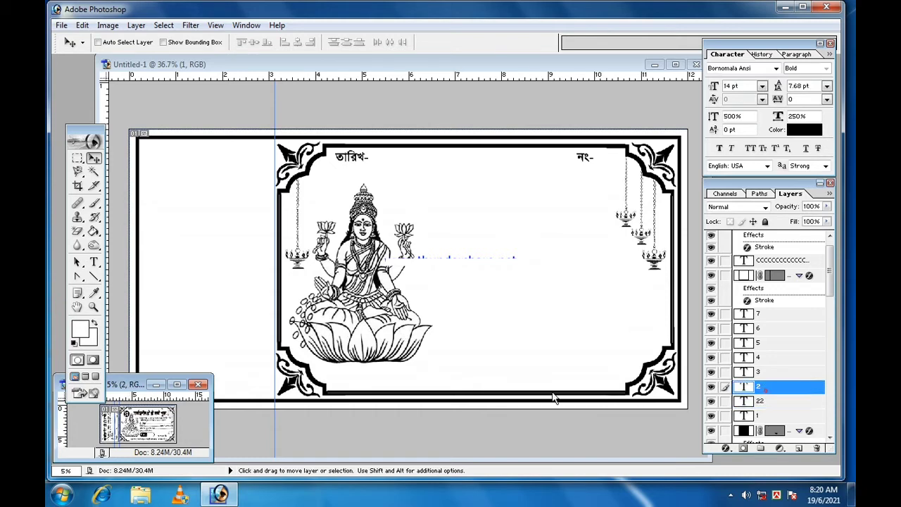
left_click_drag(149, 426, 527, 224)
left_click_drag(539, 144, 493, 190)
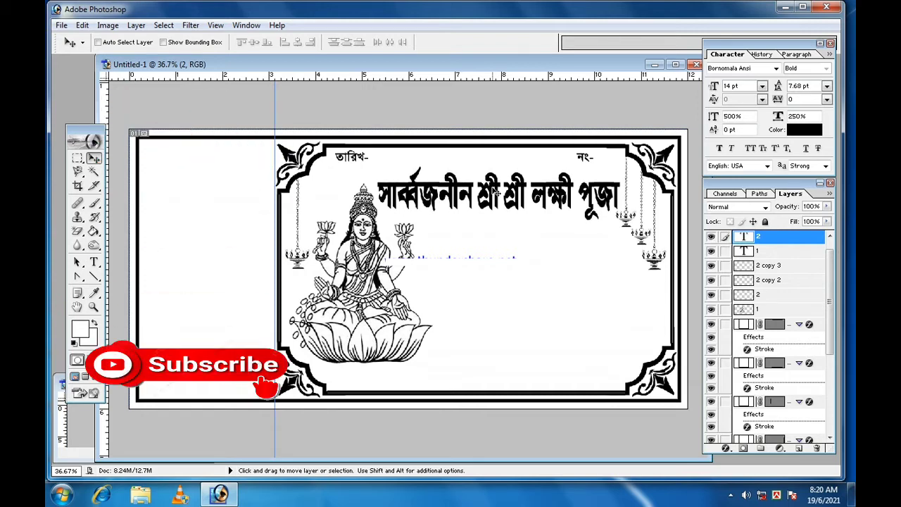
key("Left")
key("Left")
key("Left")
key("Left")
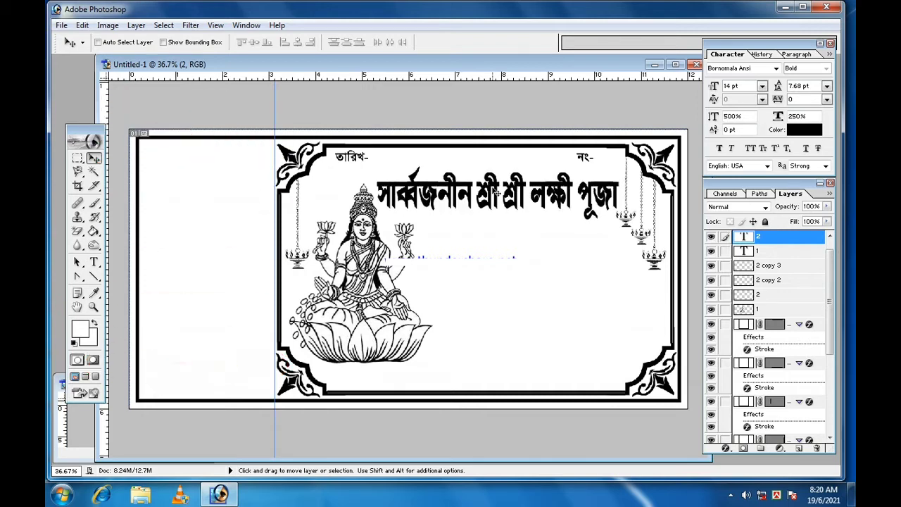
Step: Copy text layer 3, the committee and address lines, from the existing design and place it centred below the large heading
left_click(92, 428)
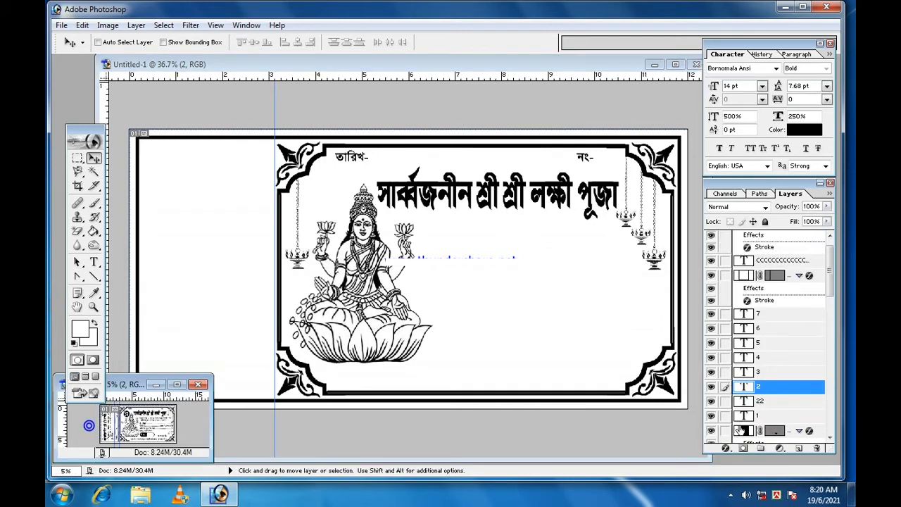
left_click(771, 373)
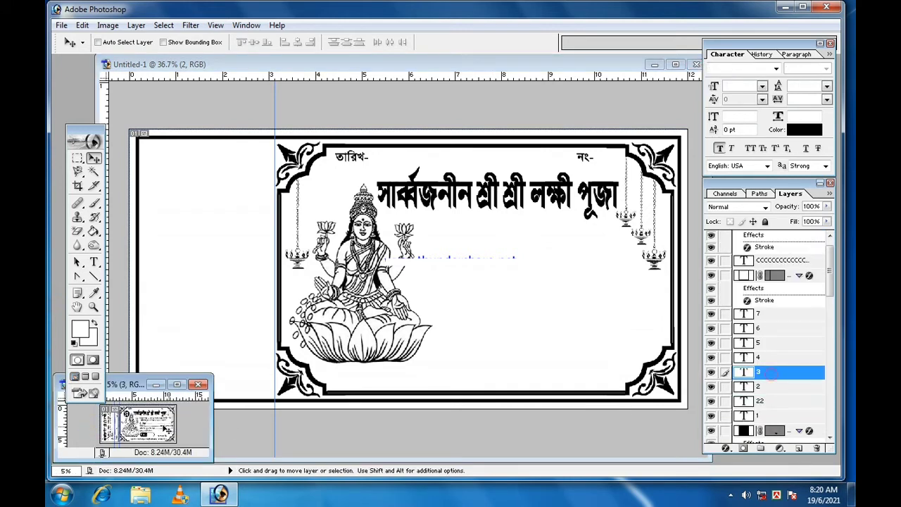
left_click_drag(163, 425, 570, 271)
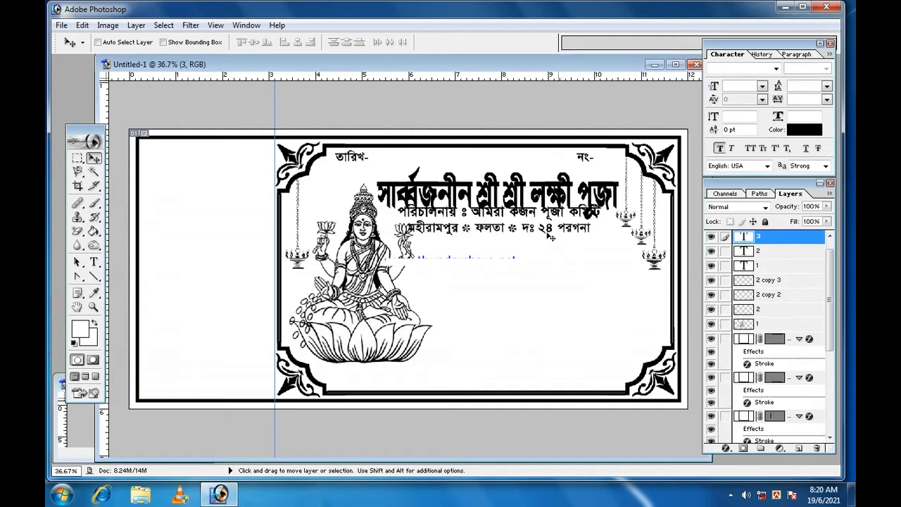
left_click_drag(543, 220, 562, 237)
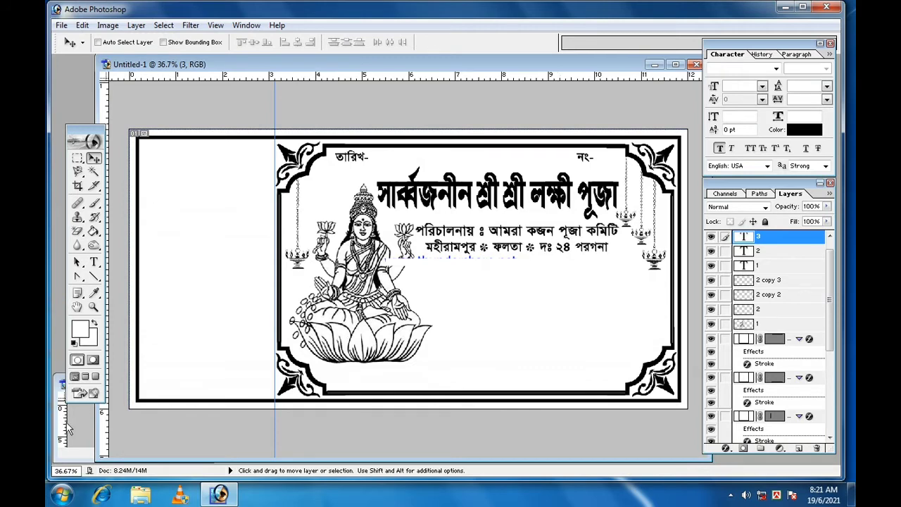
Step: Copy text layer 4, the dotted receipt lines, from the existing design and place it below the address, right of the goddess
left_click(86, 420)
left_click(769, 358)
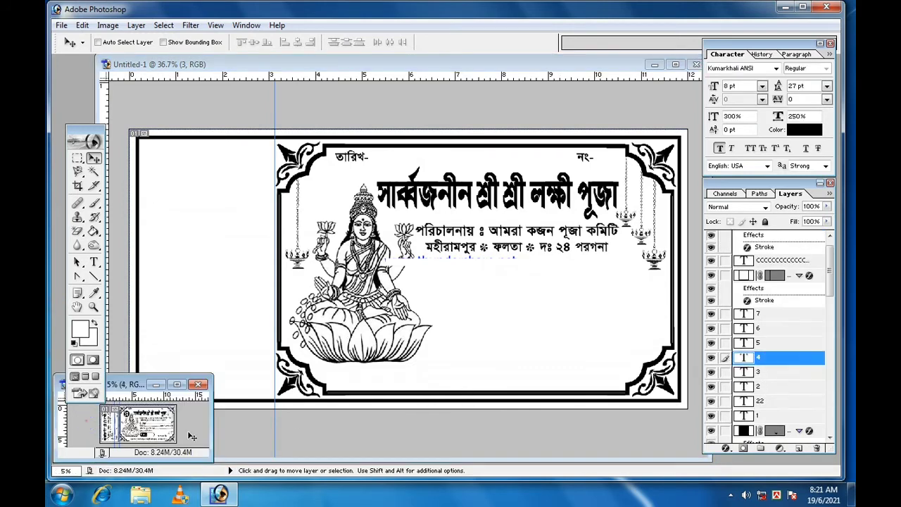
left_click_drag(147, 431, 485, 316)
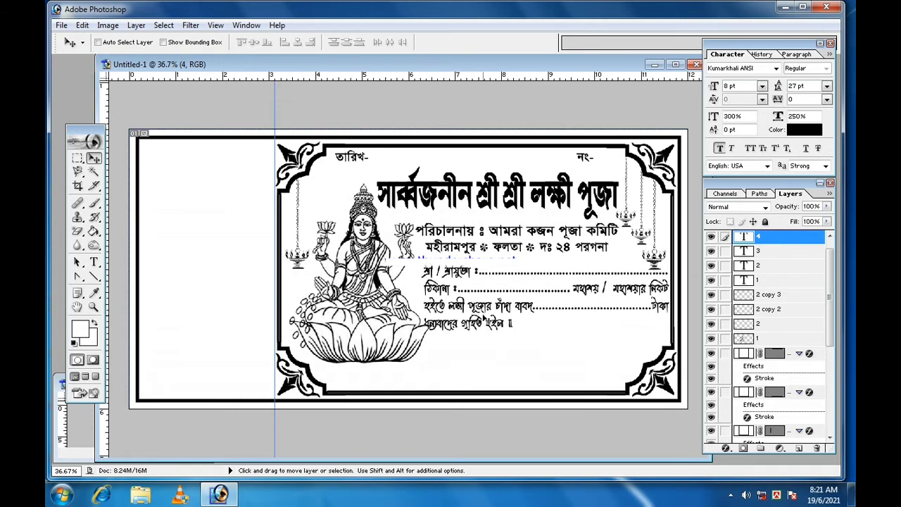
Step: Nudge the goddess drawing on layer 1 left and slightly down, away from the heading and receipt text
left_click(777, 340)
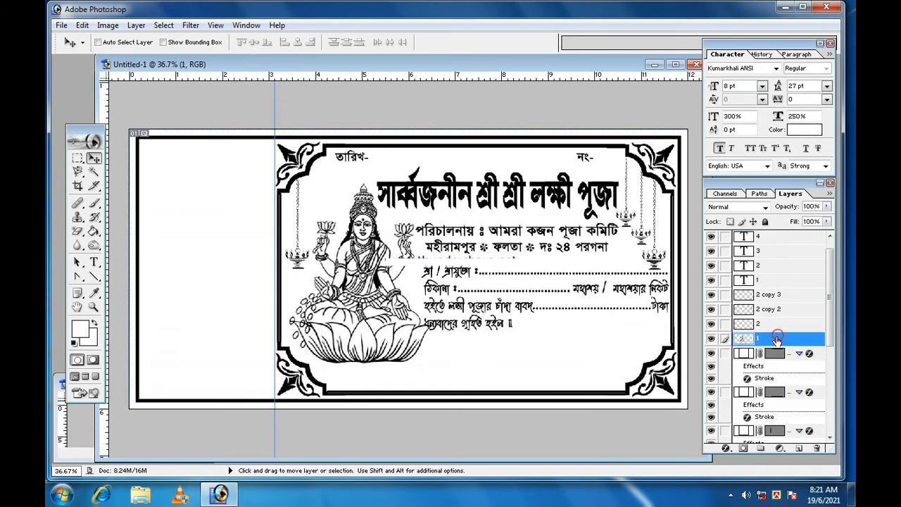
key("Left")
key("Left")
key("Left")
key("Left")
key("Left")
key("Left")
key("Left")
key("Left")
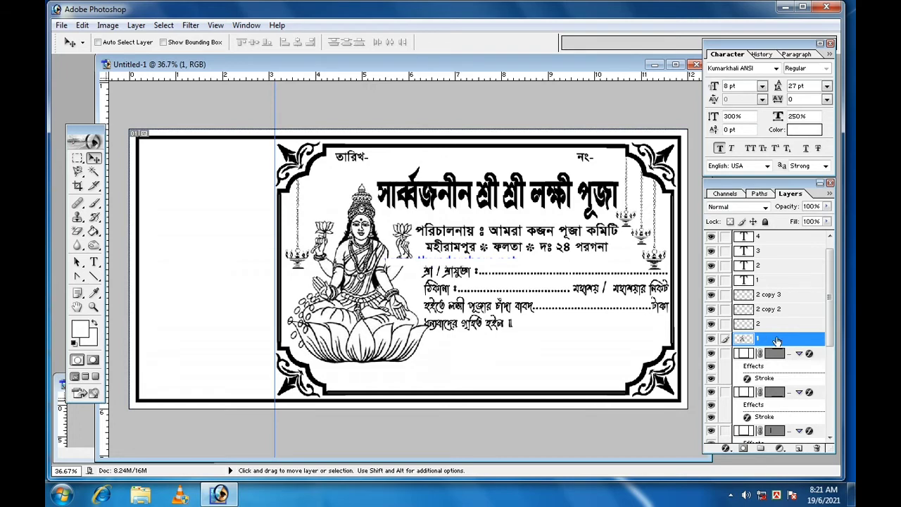
key("Down")
key("Down")
key("Down")
key("Down")
key("Down")
key("Down")
key("Down")
key("Down")
key("Down")
key("Down")
key("Down")
key("Down")
key("Down")
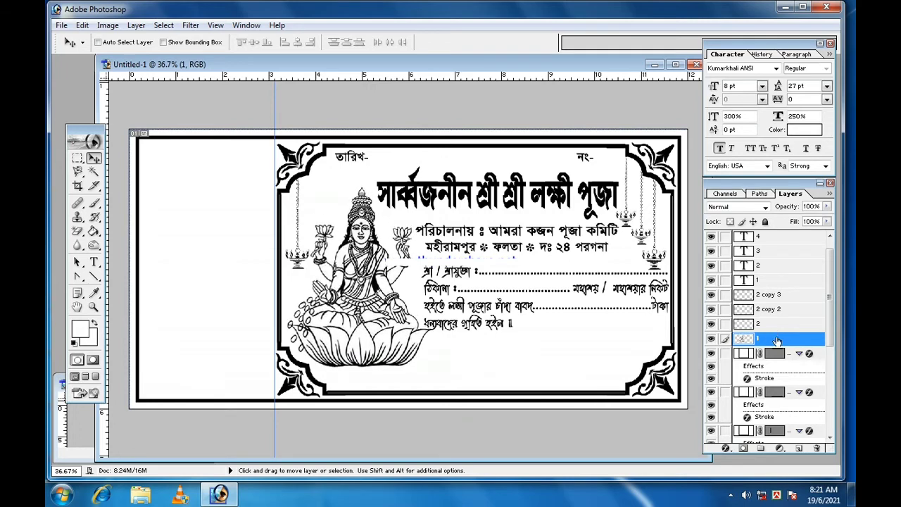
key("Left")
key("Left")
key("Left")
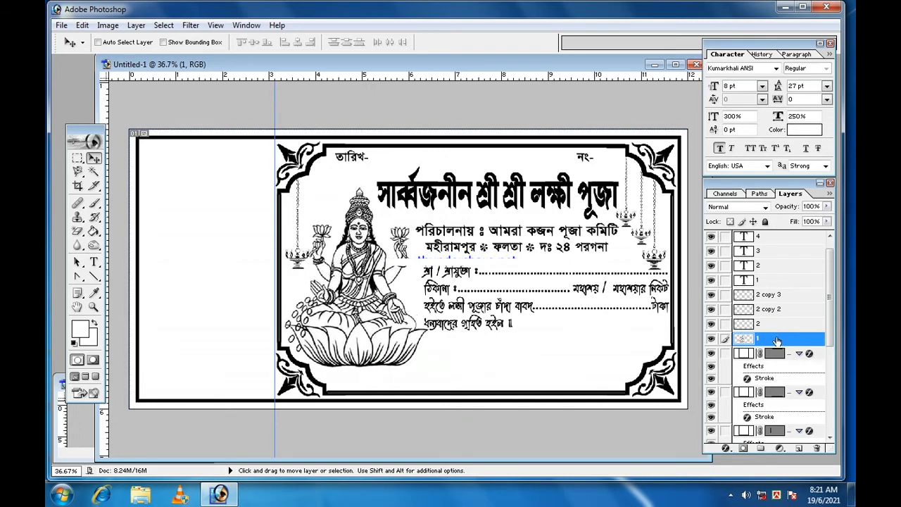
key("Up")
key("Up")
key("Down")
key("Down")
Step: Copy text layer 6, আদায়কারী, from the existing design into the card frame's lower-right area, and return to the existing design
left_click(80, 429)
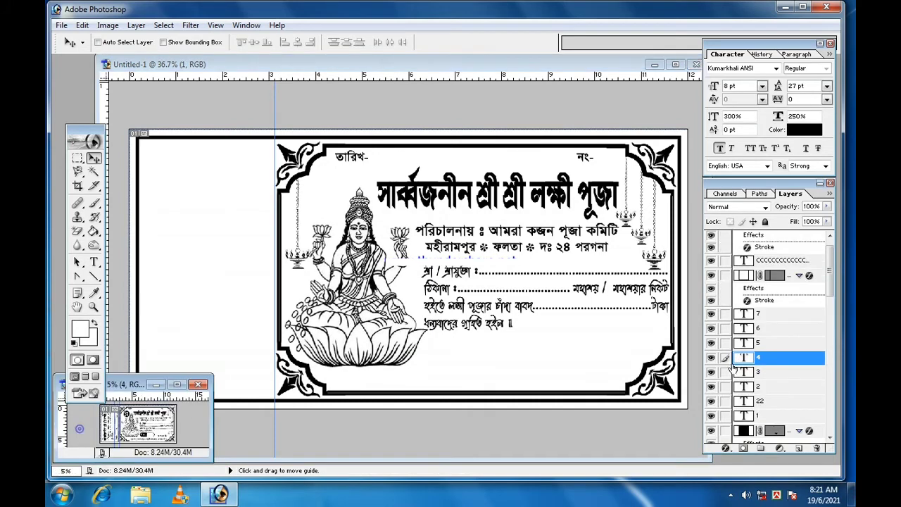
left_click(766, 348)
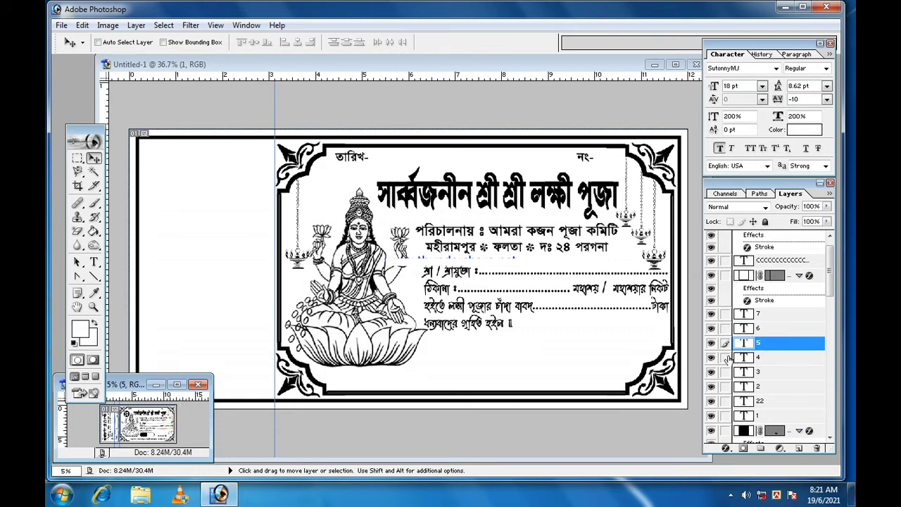
left_click(767, 329)
left_click_drag(172, 436, 577, 363)
left_click(83, 426)
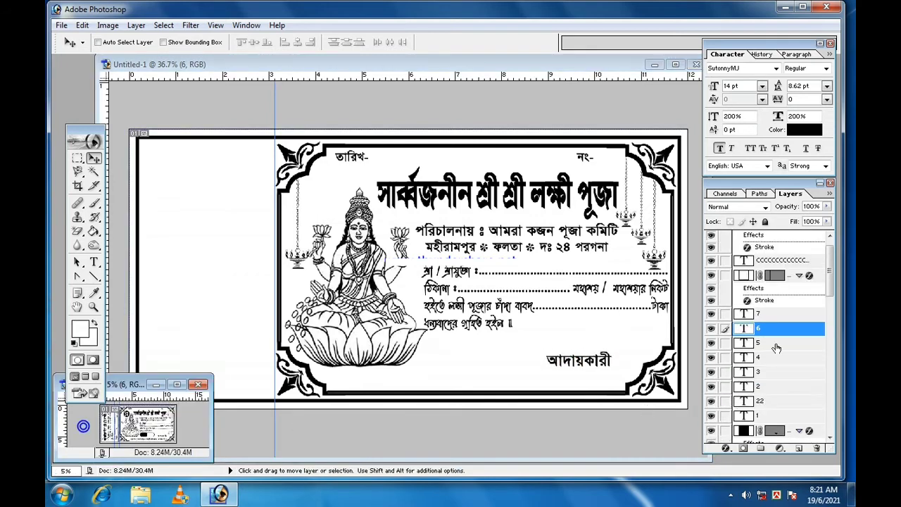
Step: Copy text layer 7, the closing invitation line, from the existing design to the frame's bottom edge and nudge আদায়কারী up slightly above it
left_click(760, 316)
left_click_drag(160, 429, 490, 370)
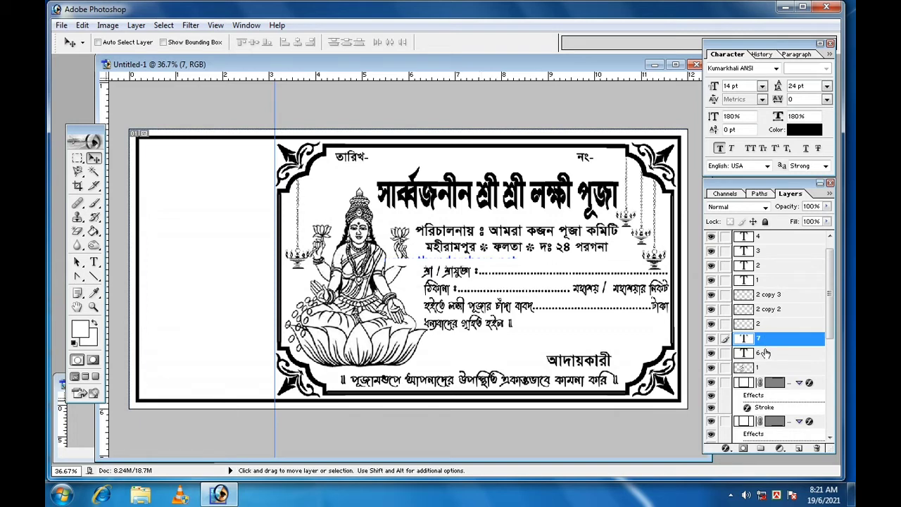
left_click(765, 351)
key("Up")
key("Up")
key("Up")
key("Up")
key("Up")
key("Up")
key("Up")
key("Up")
key("Up")
key("Up")
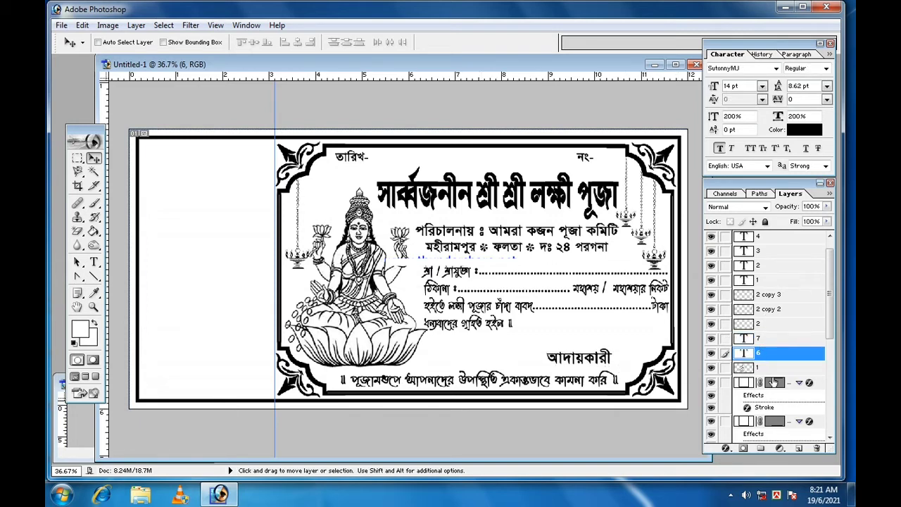
Step: Draw a rounded rectangle with an 80 px radius, about 2 inches wide, below the receipt lines, on top of layer 2 copy
scroll(774, 345, "up", 1)
left_click(767, 252)
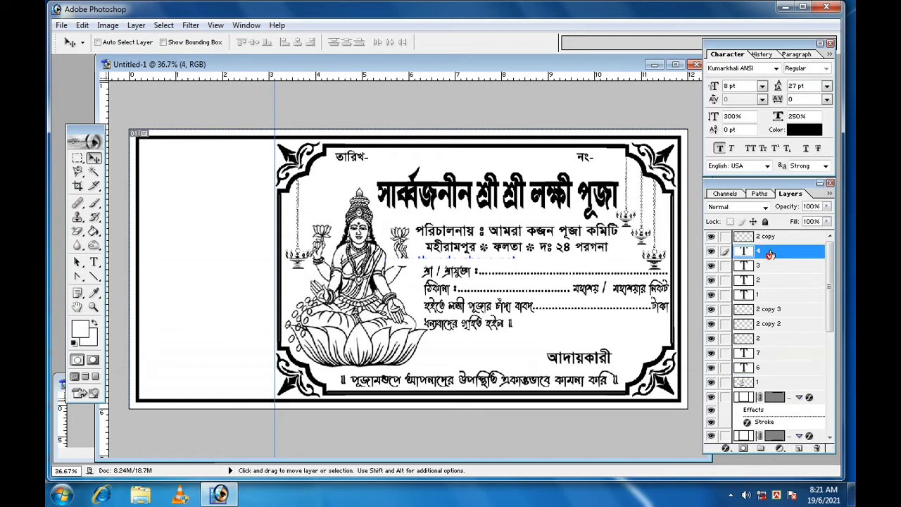
left_click(768, 237)
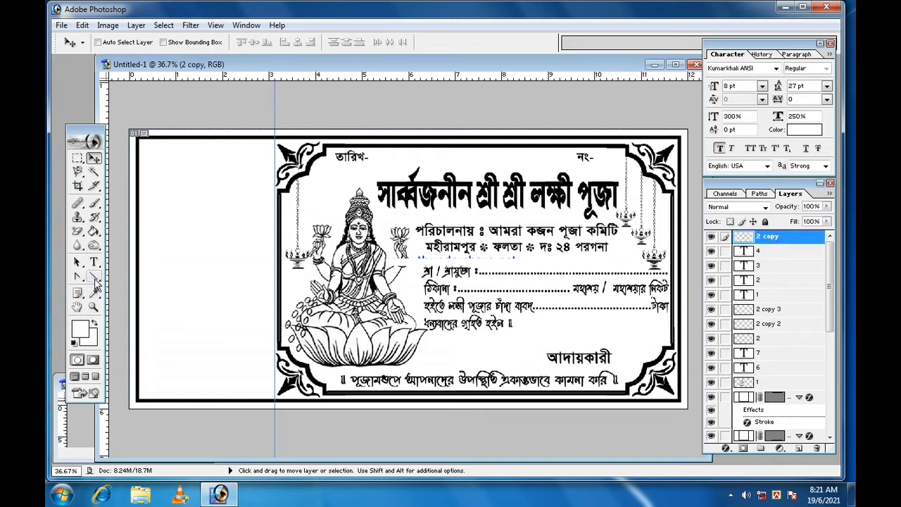
left_click(94, 279)
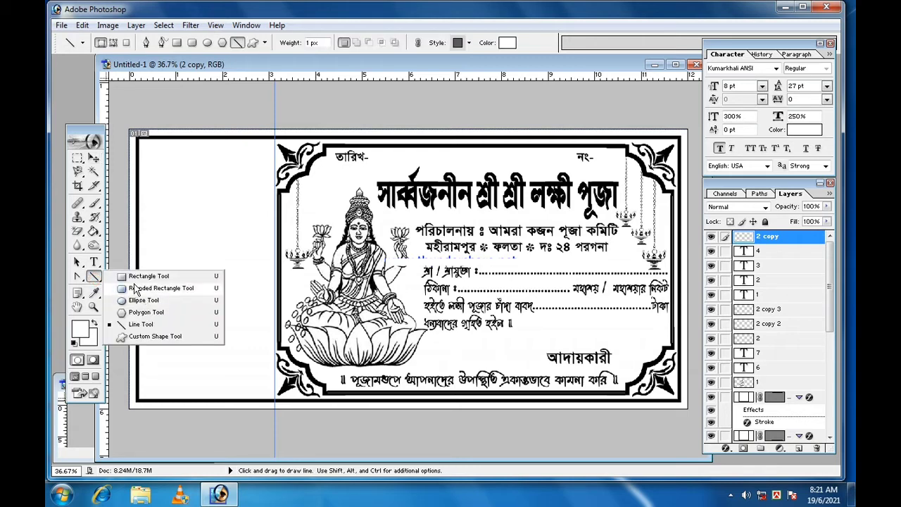
left_click(135, 288)
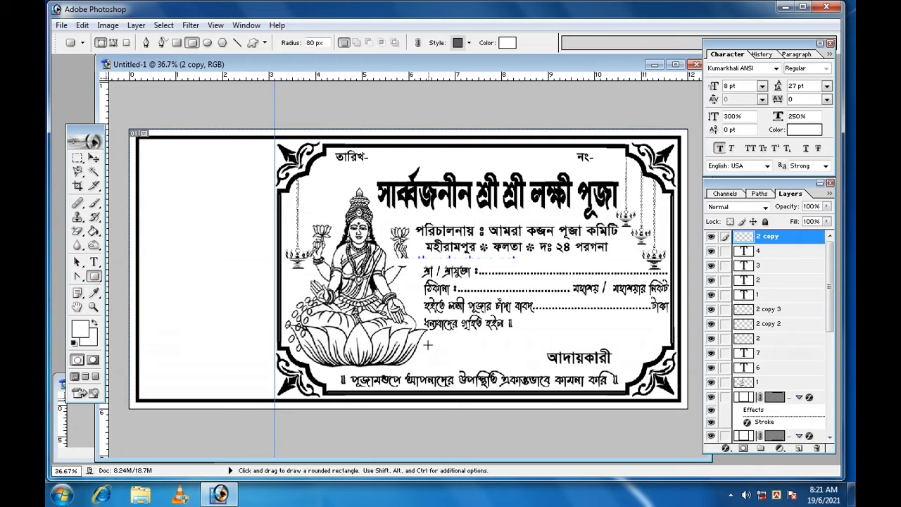
mouse_move(428, 344)
left_mouse_down()
mouse_move(443, 362)
mouse_move(521, 367)
left_mouse_up()
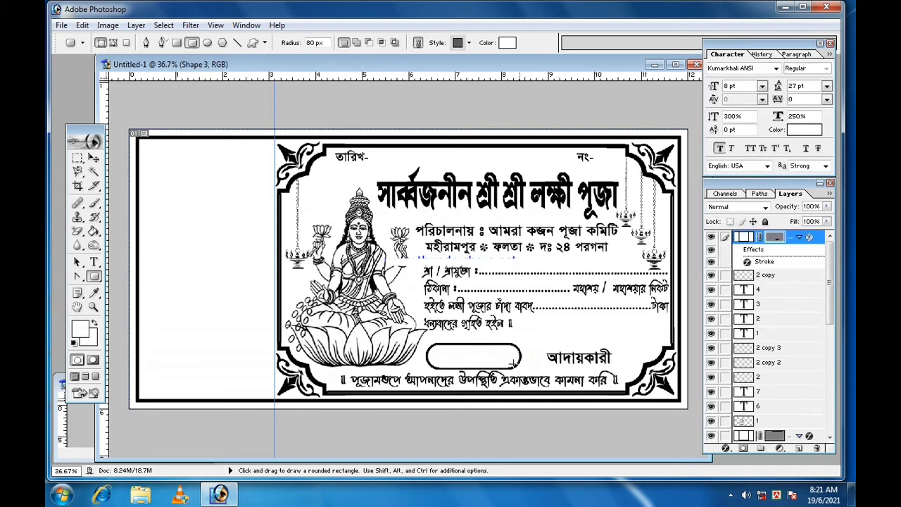
Step: Nudge the rounded rectangle up slightly, away from the closing invitation line
left_click(94, 159)
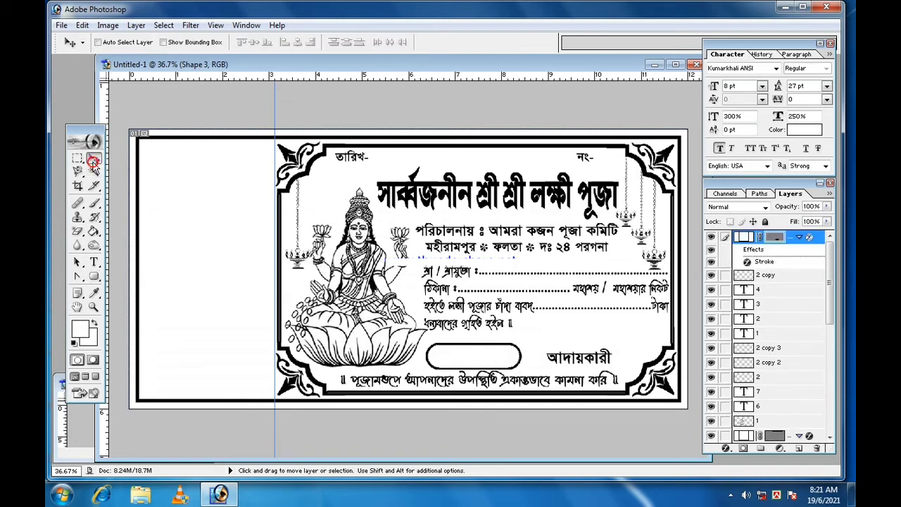
key("Up")
key("Up")
key("Up")
key("Up")
key("Up")
key("Up")
key("Up")
key("Up")
key("Up")
key("Up")
key("Up")
key("Up")
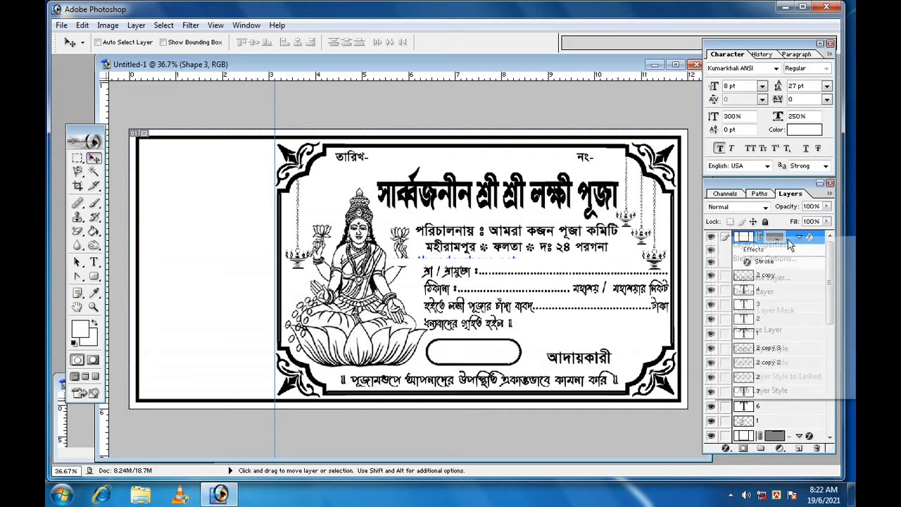
Step: Duplicate the rounded rectangle's shape layer and change the copy's fill to black
right_click(787, 239)
left_click(772, 274)
left_click(642, 225)
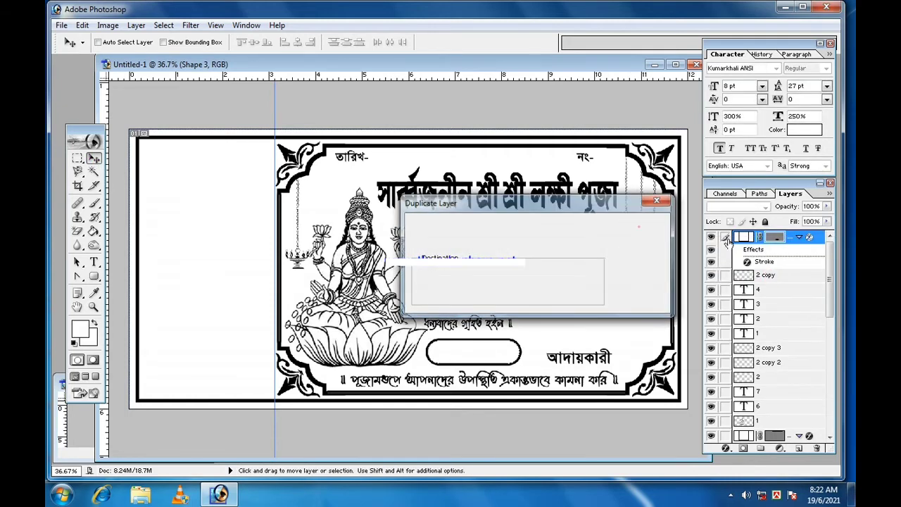
key("i")
double_click(743, 237)
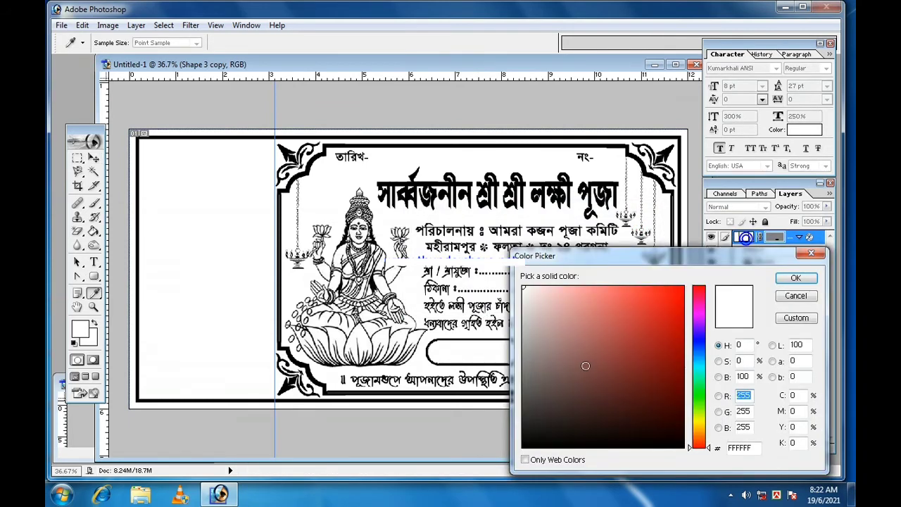
left_click(523, 445)
left_click(797, 278)
key("v")
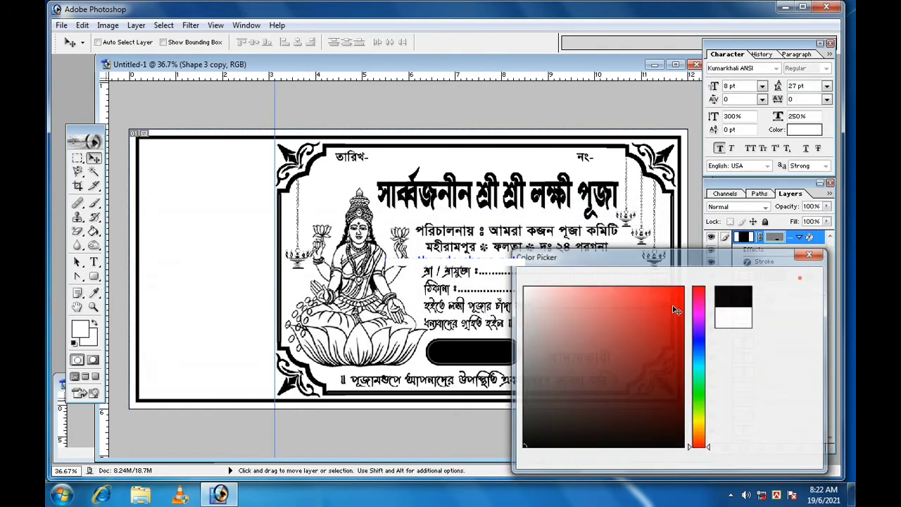
Step: Scale the black rounded rectangle to 55.9% width, keeping its left edge in place
key("ctrl+t")
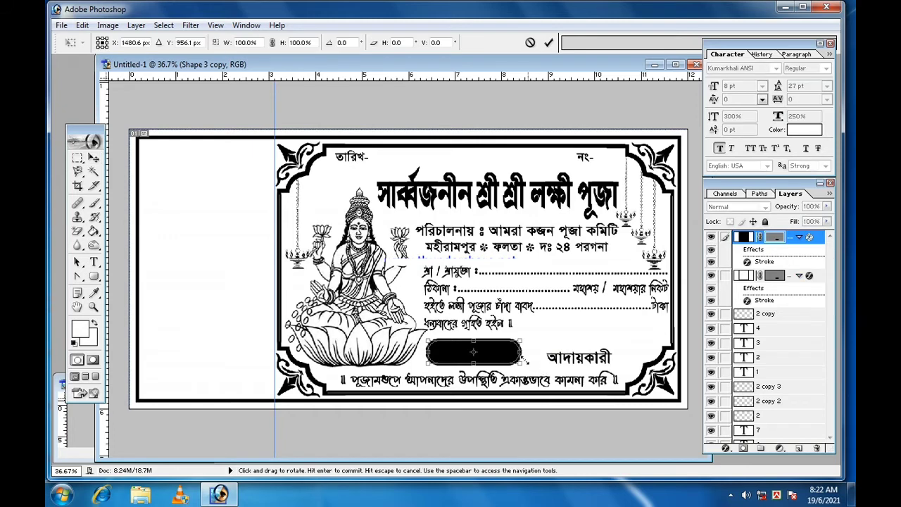
left_click_drag(521, 355, 478, 354)
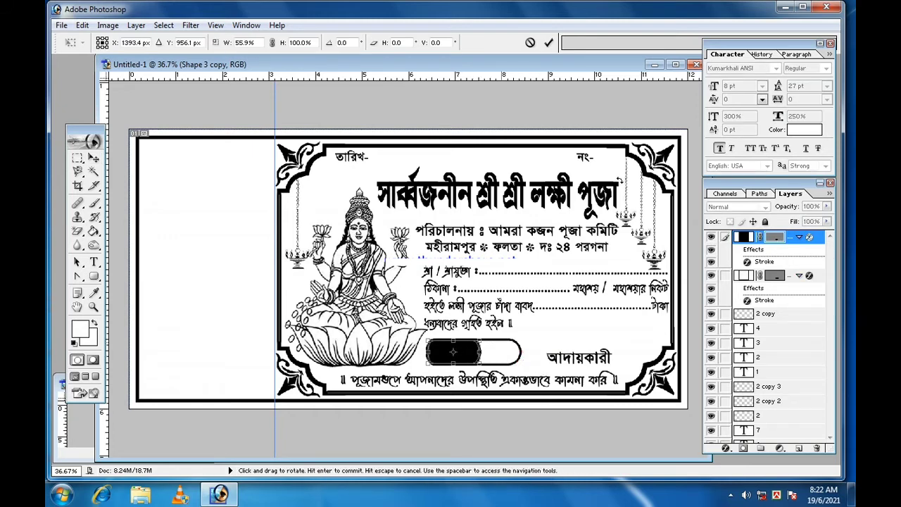
left_click(544, 43)
Step: Copy text layer 5, টাকাঃ, from the existing design and place it over the black part of the rounded box
left_click(93, 418)
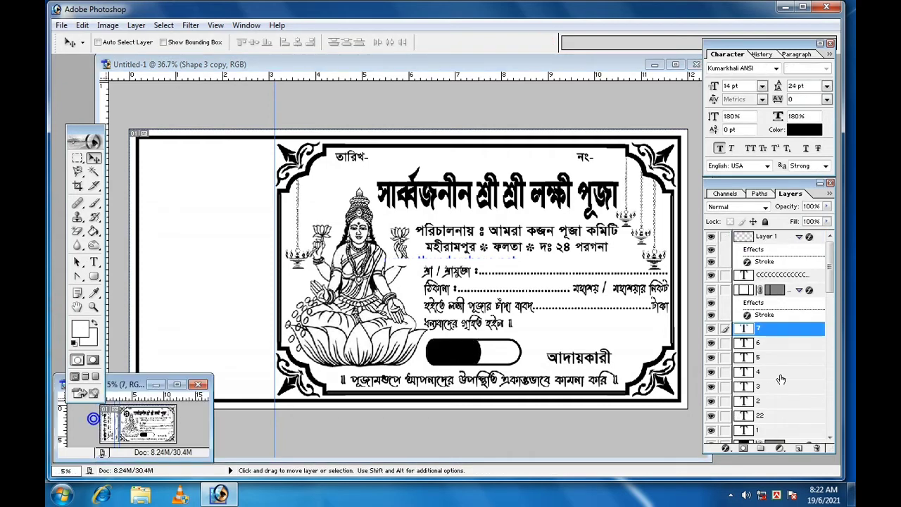
left_click(764, 358)
left_click_drag(152, 436, 490, 350)
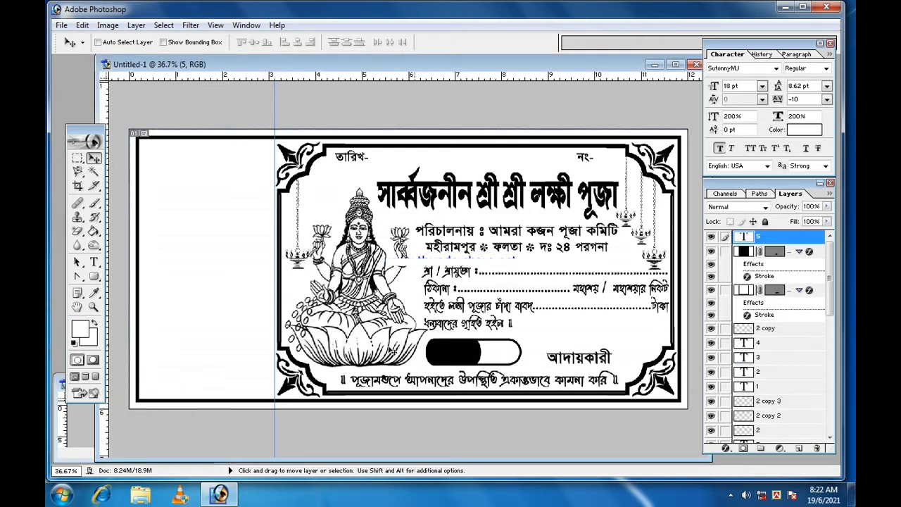
left_click_drag(377, 345, 473, 349)
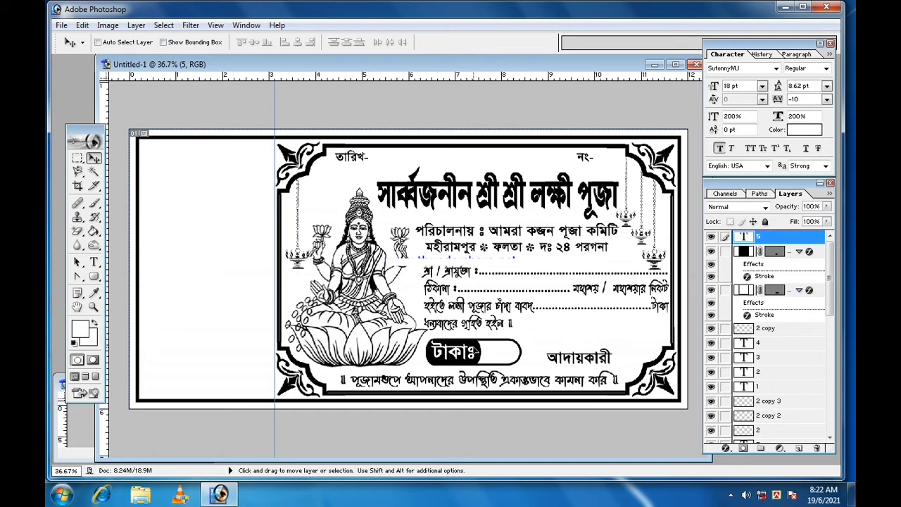
Step: Copy layer 3, the conch drawing, from the existing design and place it in the frame's lower right, beside আদায়কারী
left_click(70, 421)
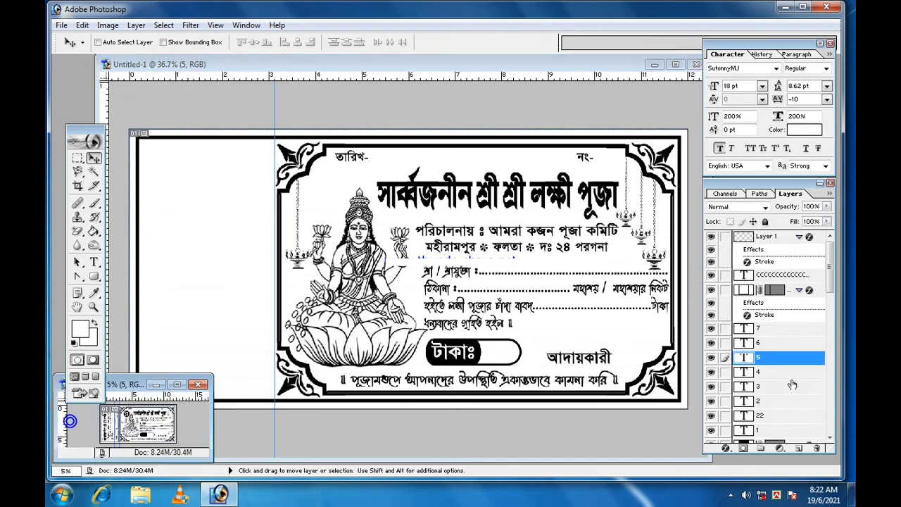
scroll(792, 383, "down", 8)
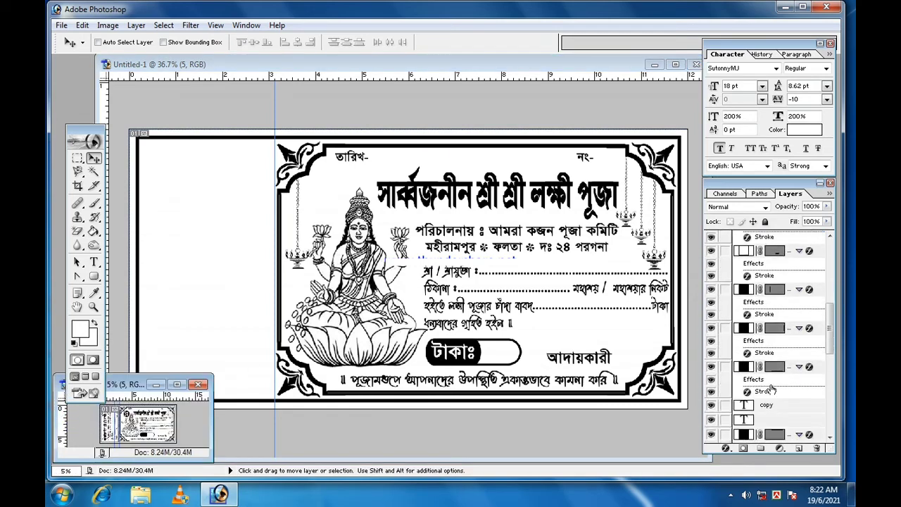
scroll(771, 389, "down", 8)
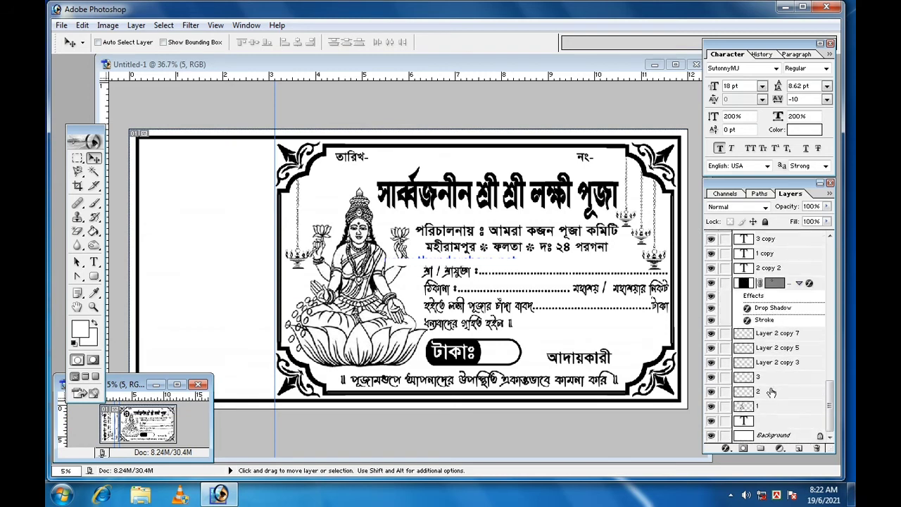
left_click(760, 380)
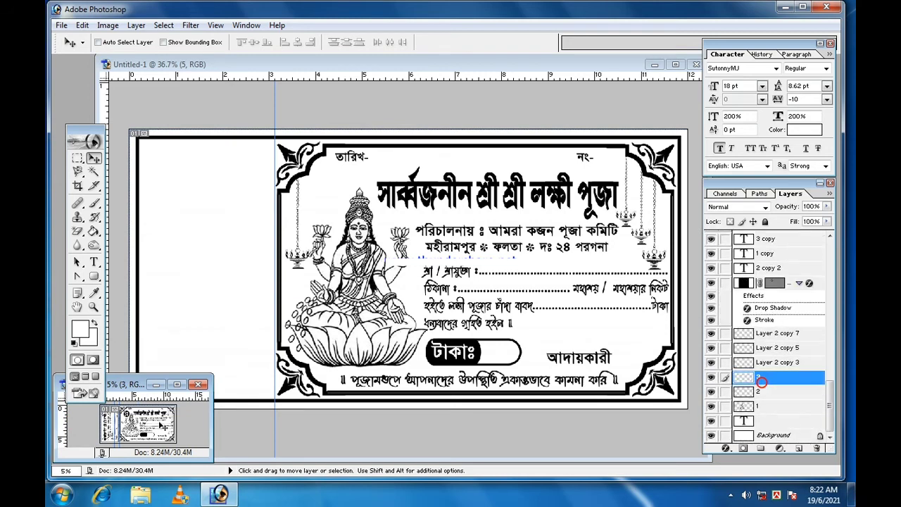
left_click_drag(421, 387, 648, 338)
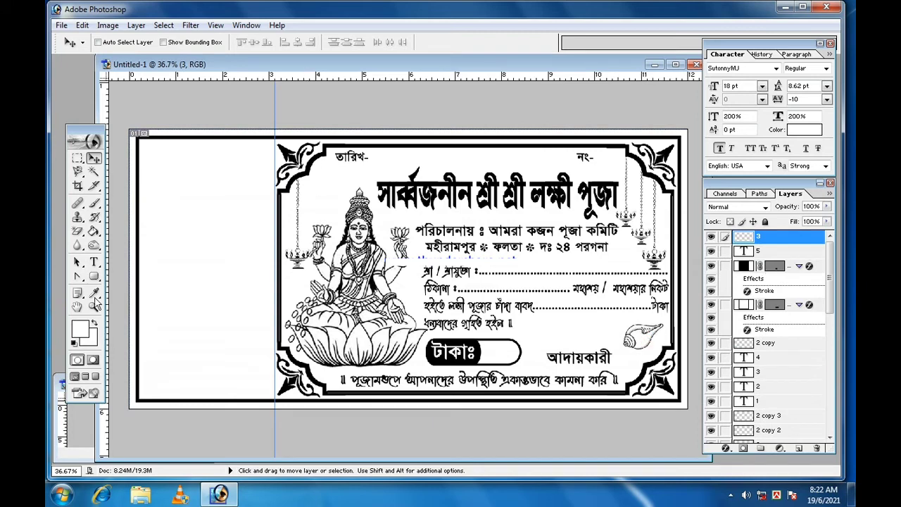
Step: Draw a circle about 0.8 inch across with the Ellipse tool, left of the goddess's crown
left_click(81, 233)
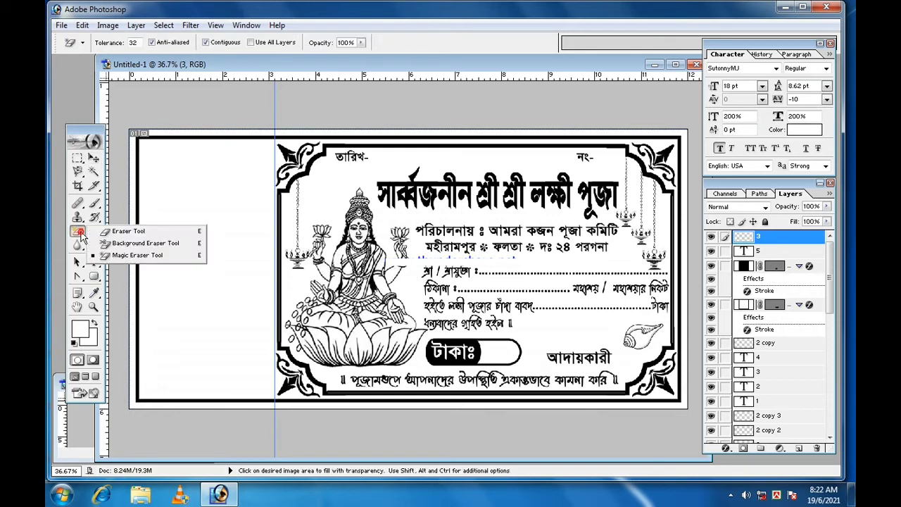
left_click(94, 277)
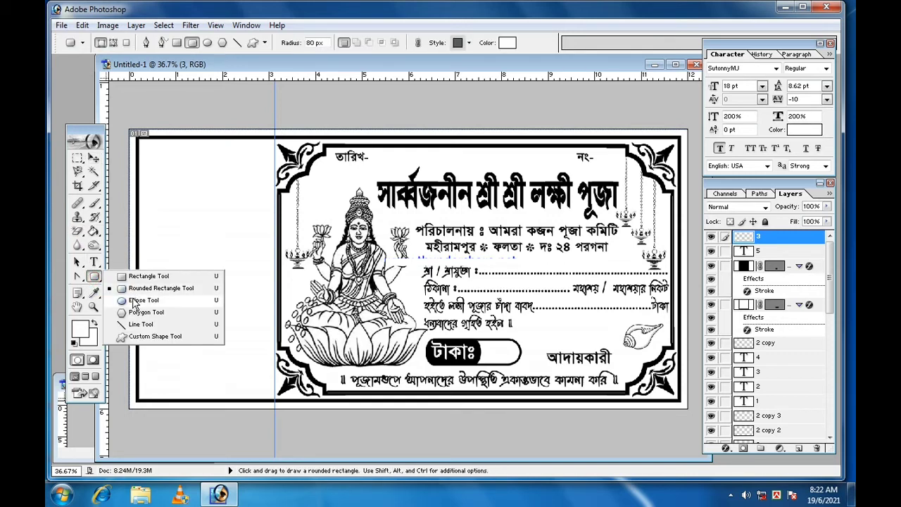
left_click(134, 301)
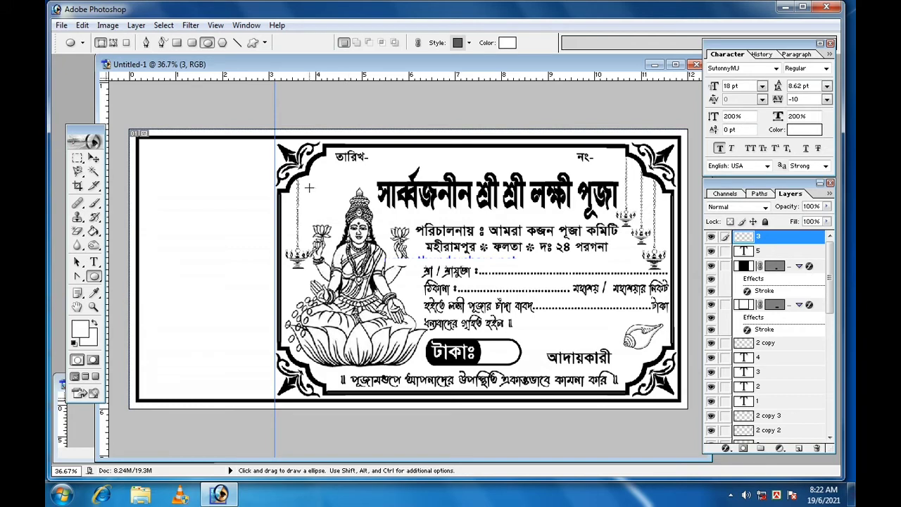
left_click_drag(320, 201, 343, 220)
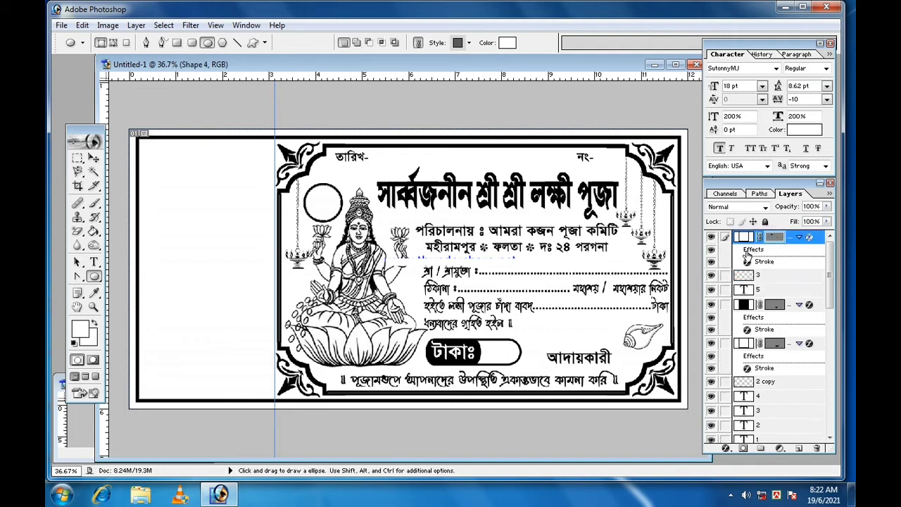
Step: Set the circle's stroke colour to white and its fill colour to black
double_click(765, 262)
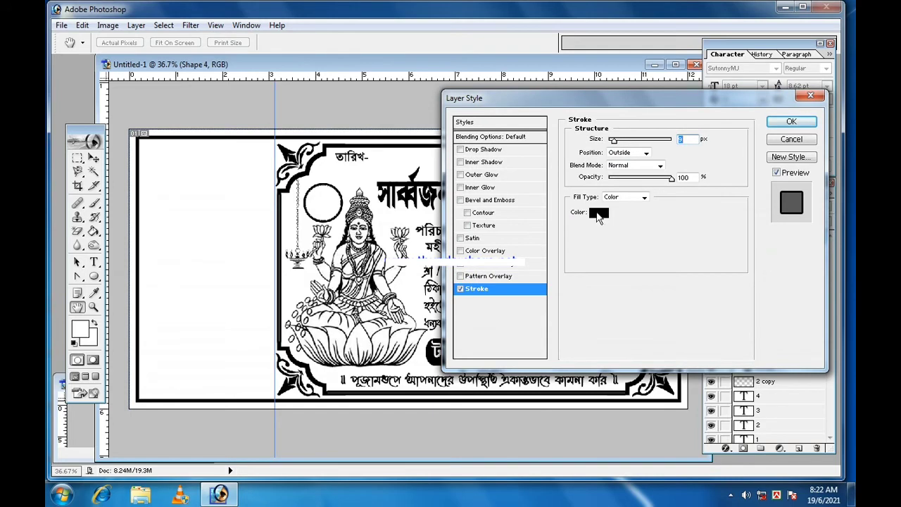
left_click(598, 215)
mouse_move(571, 378)
left_mouse_down()
mouse_move(486, 330)
mouse_move(521, 285)
left_mouse_up()
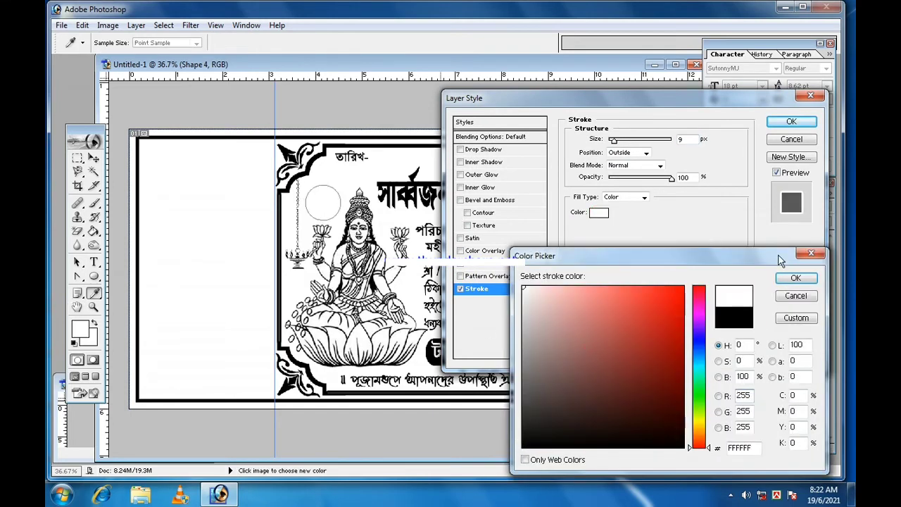
left_click(795, 277)
left_click(791, 122)
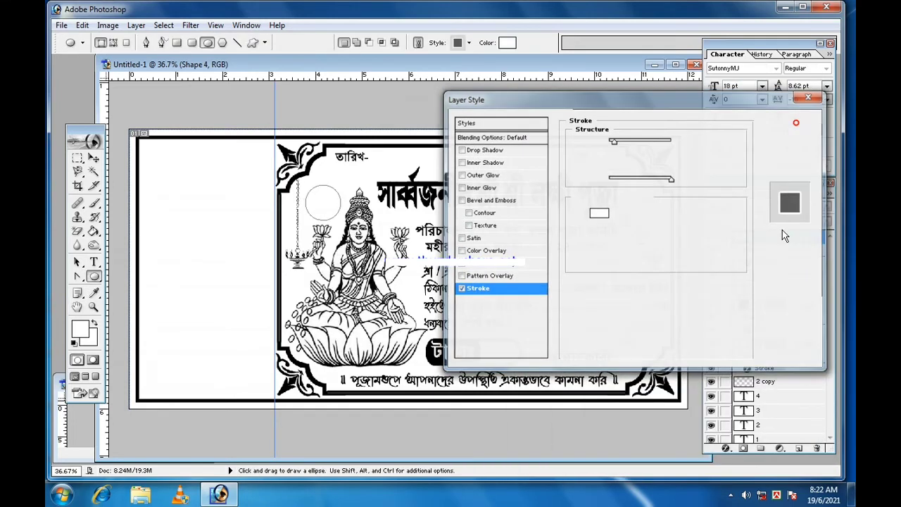
double_click(746, 238)
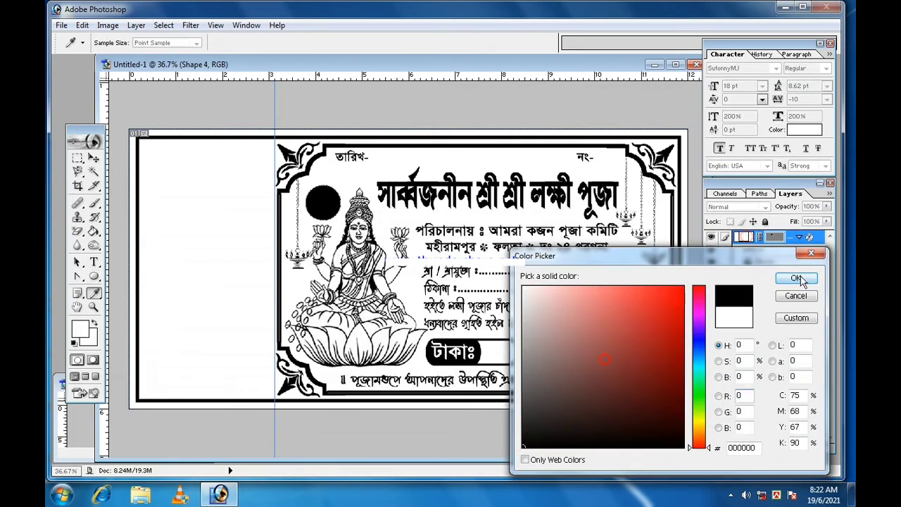
left_click(795, 277)
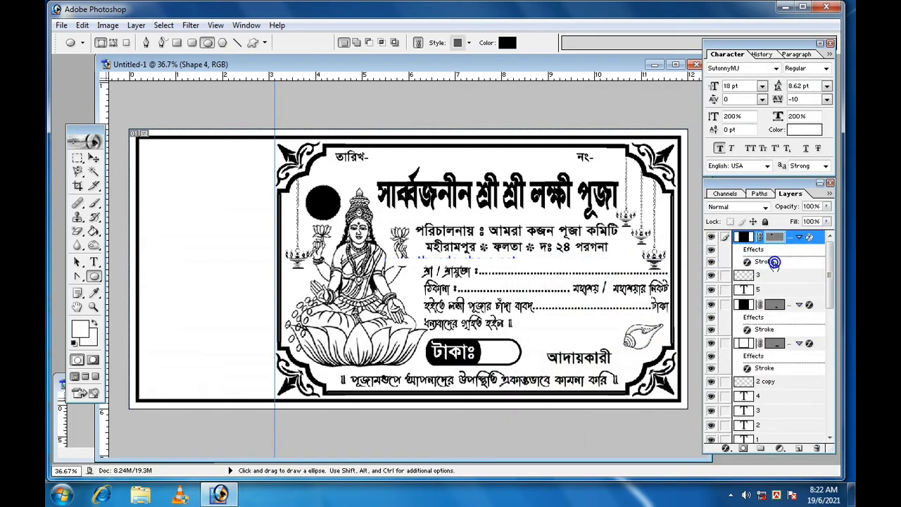
Step: Add a drop shadow to the circle with Normal blend mode, 100% opacity, 0 px distance, 100% spread and 15 px size
double_click(774, 262)
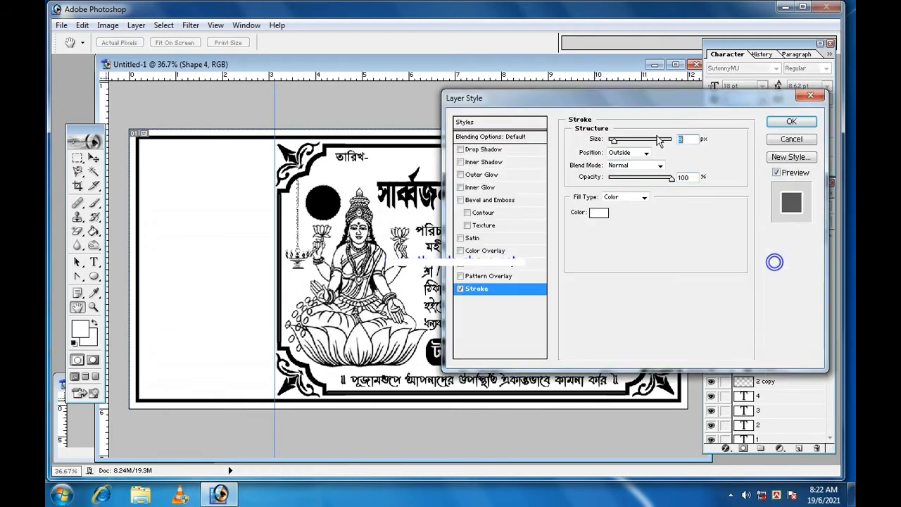
left_click(482, 149)
left_click_drag(655, 153, 677, 152)
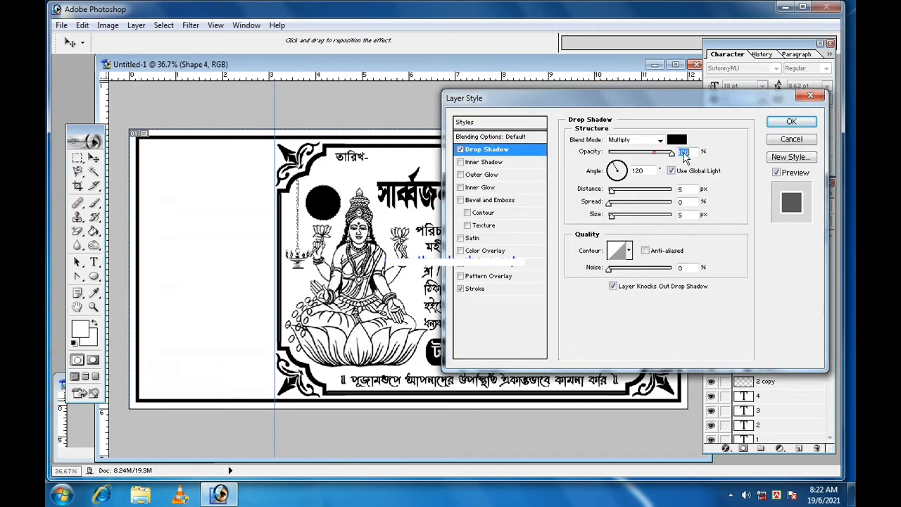
left_click(623, 139)
left_click(625, 146)
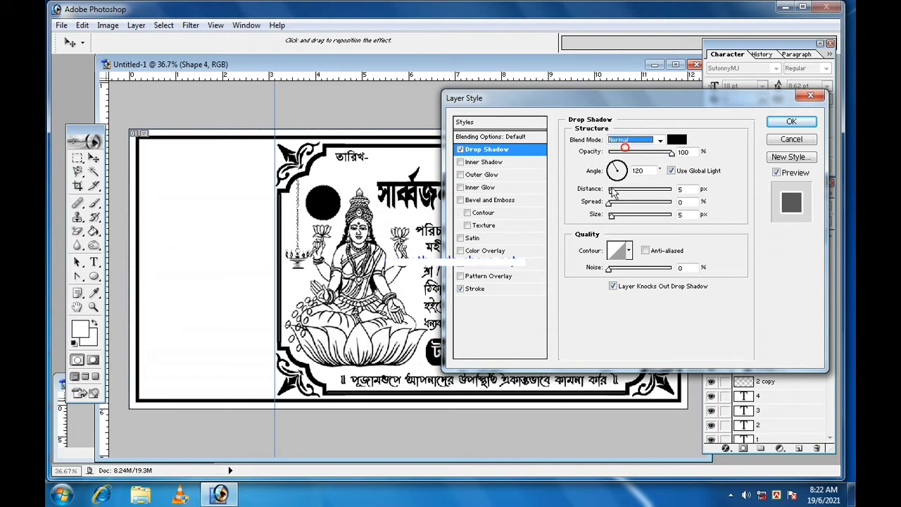
left_click_drag(612, 190, 607, 190)
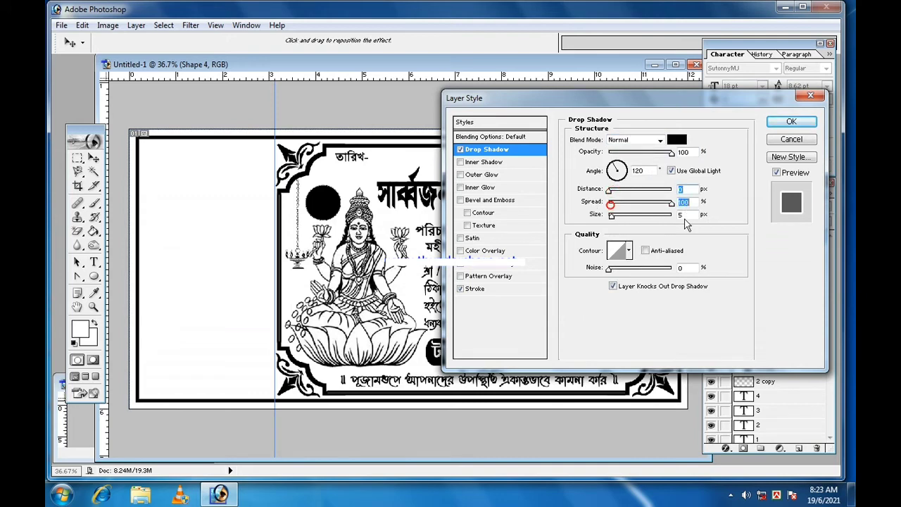
type("100")
key("Tab")
type("15")
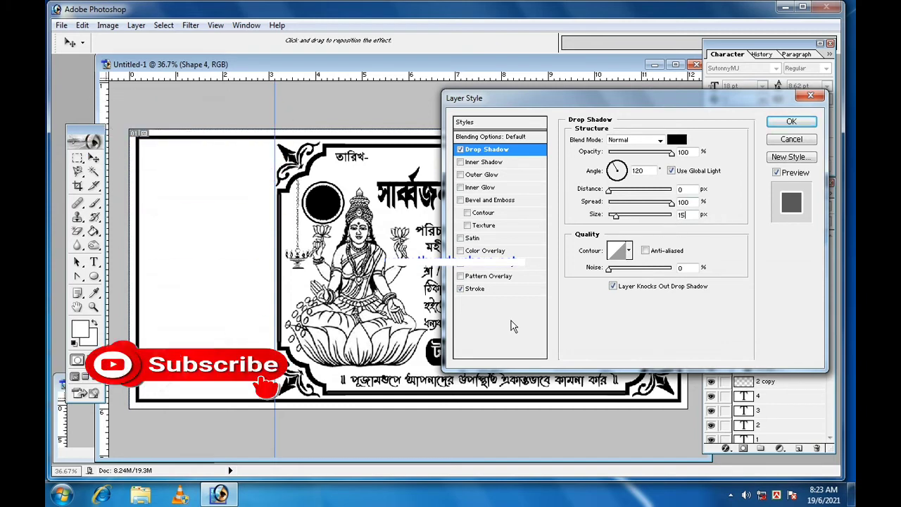
Step: Set the circle's white stroke to 8 px and move the circle slightly up and to the right
left_click(477, 289)
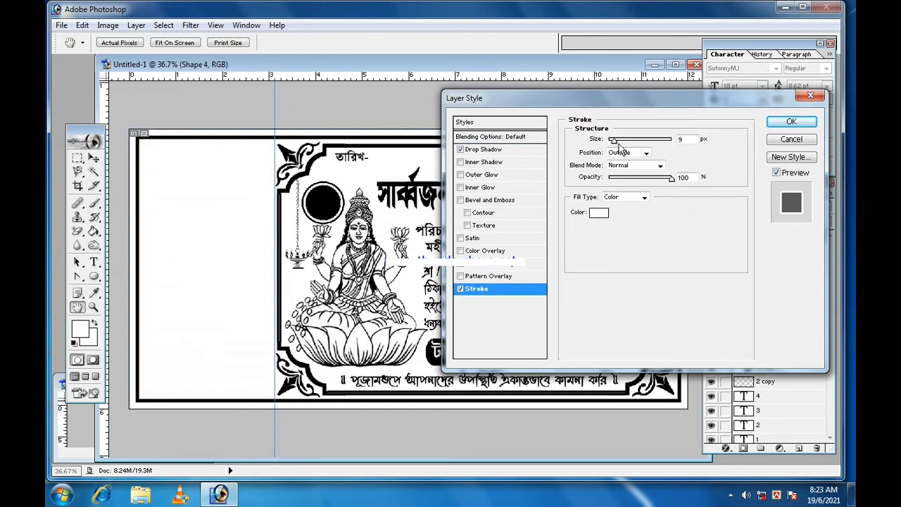
left_click_drag(618, 140, 614, 141)
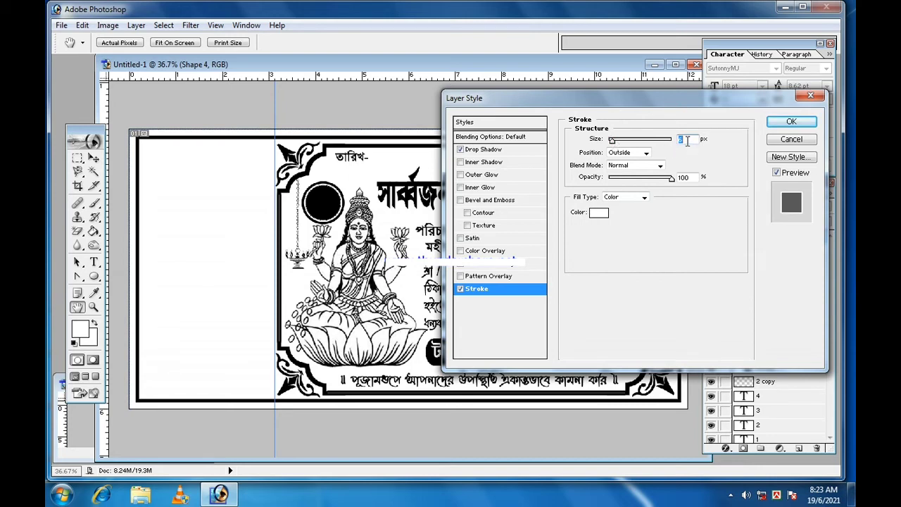
type("5")
left_click(460, 288)
type("8")
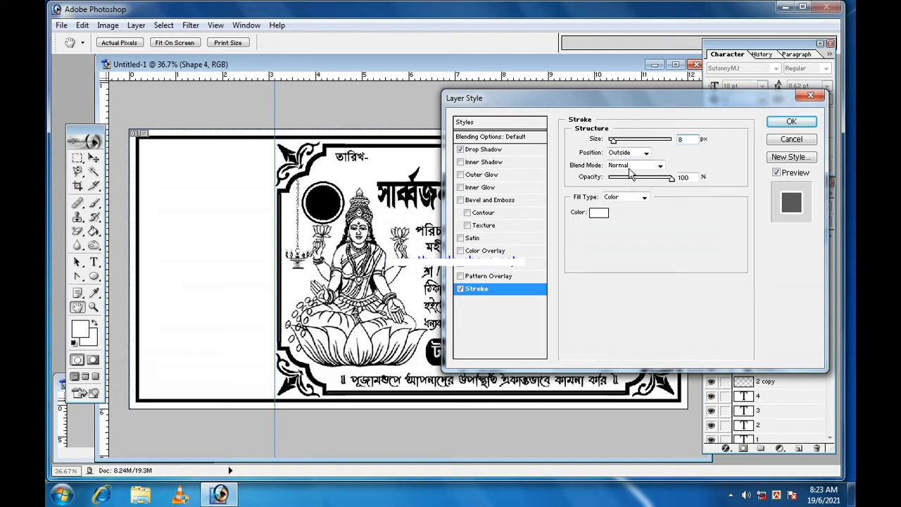
left_click(786, 124)
left_click(94, 158)
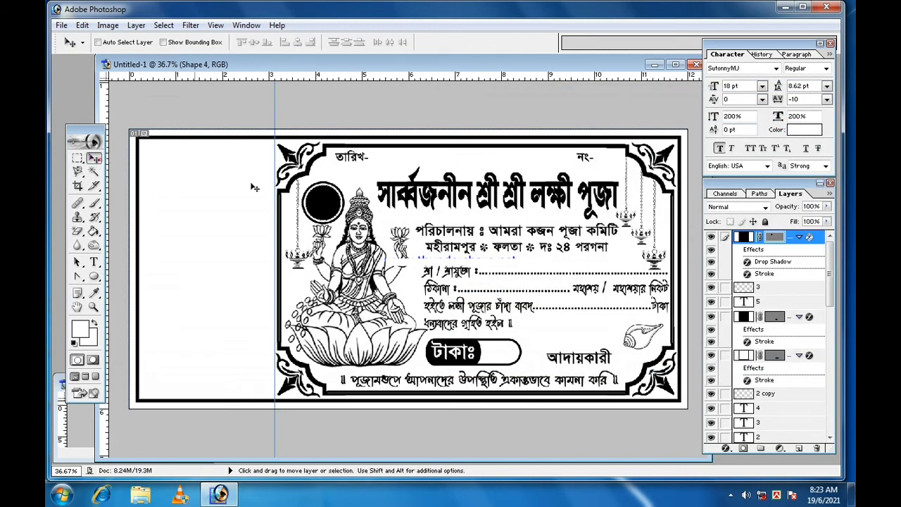
left_click_drag(327, 202, 331, 197)
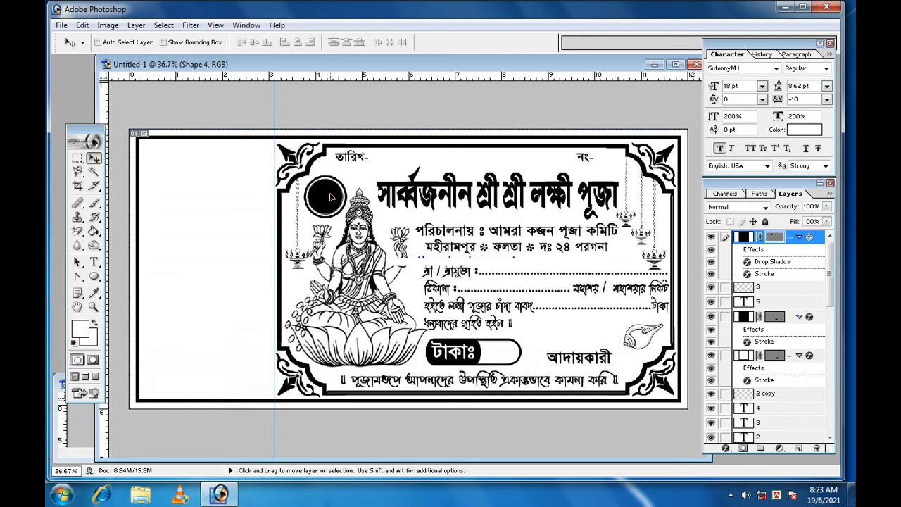
Step: Copy text layer 22, ১ম বর্ষ, from the existing design and place it over the black circle
left_click(81, 420)
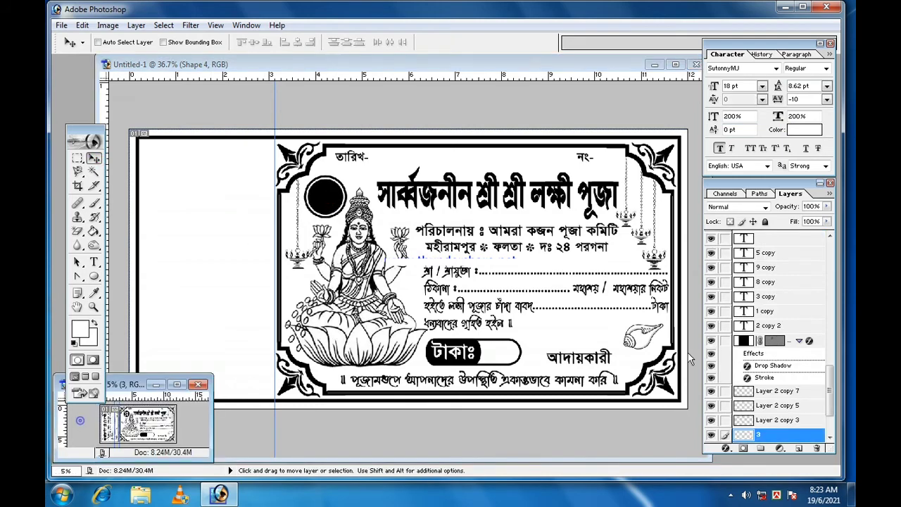
scroll(747, 430, "down", 4)
scroll(769, 411, "up", 2)
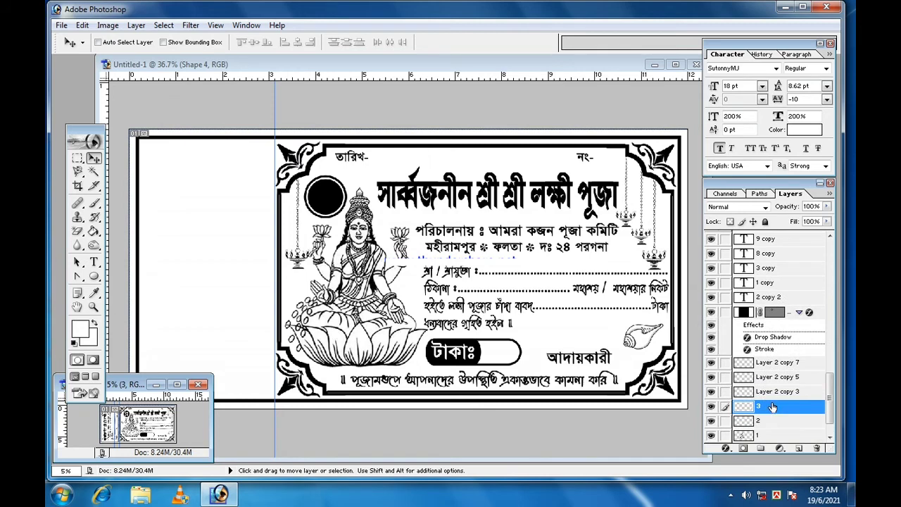
scroll(772, 407, "up", 10)
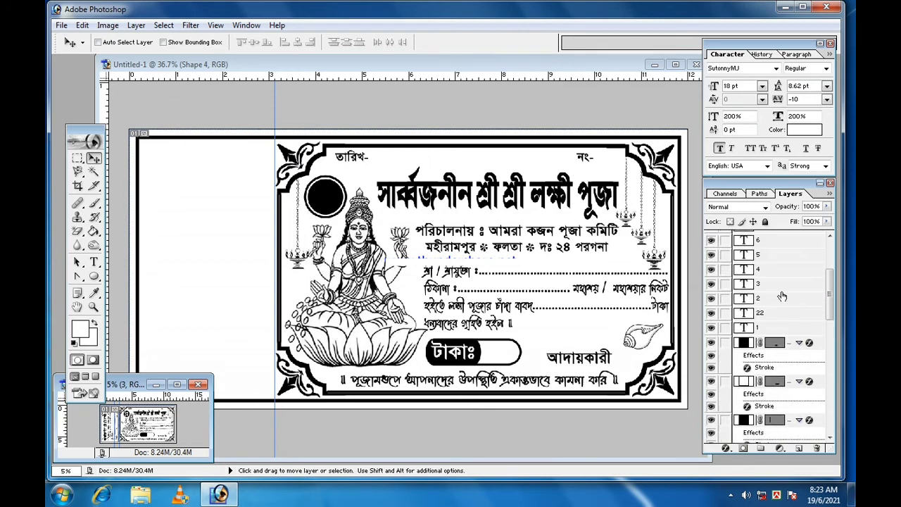
left_click(774, 318)
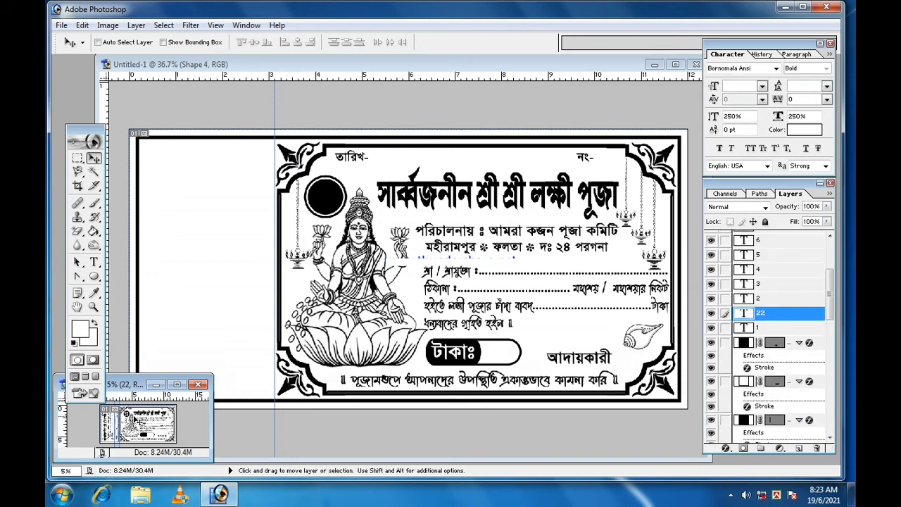
left_click(325, 200)
left_click_drag(299, 187, 331, 197)
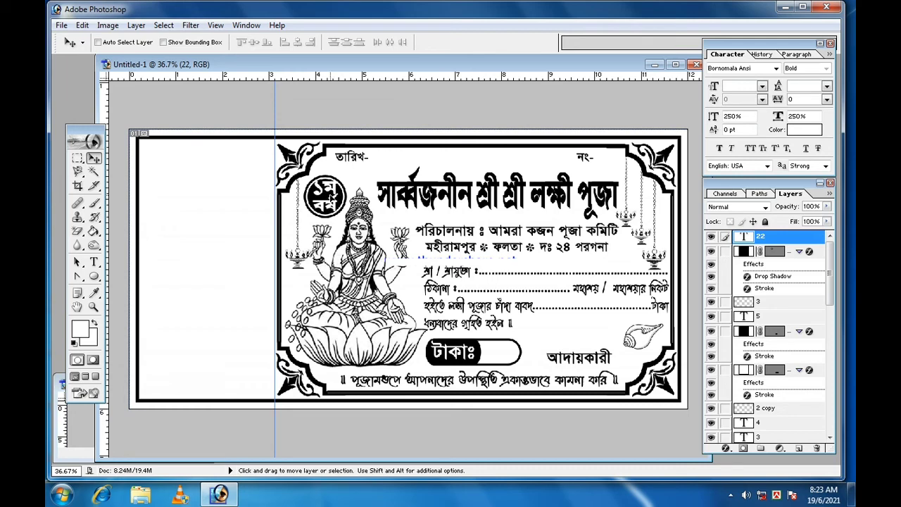
left_click(781, 253)
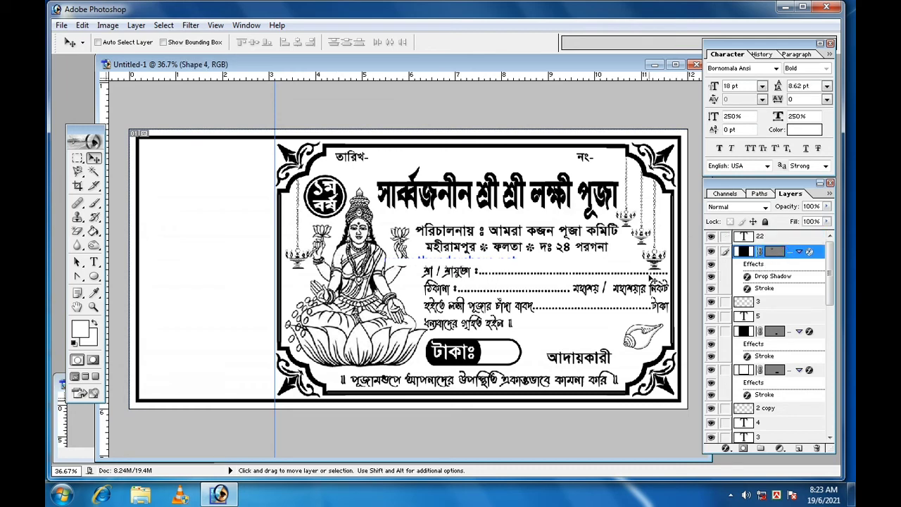
key("ctrl+t")
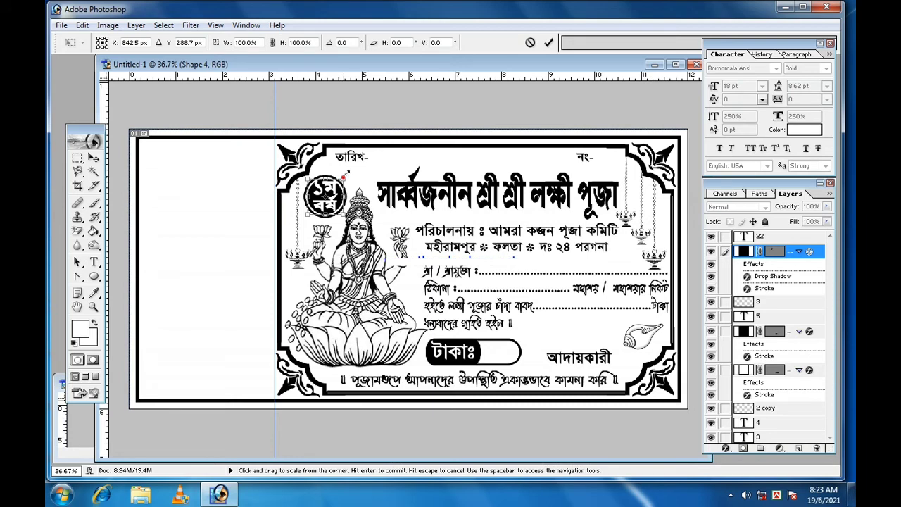
left_click_drag(345, 173, 349, 165)
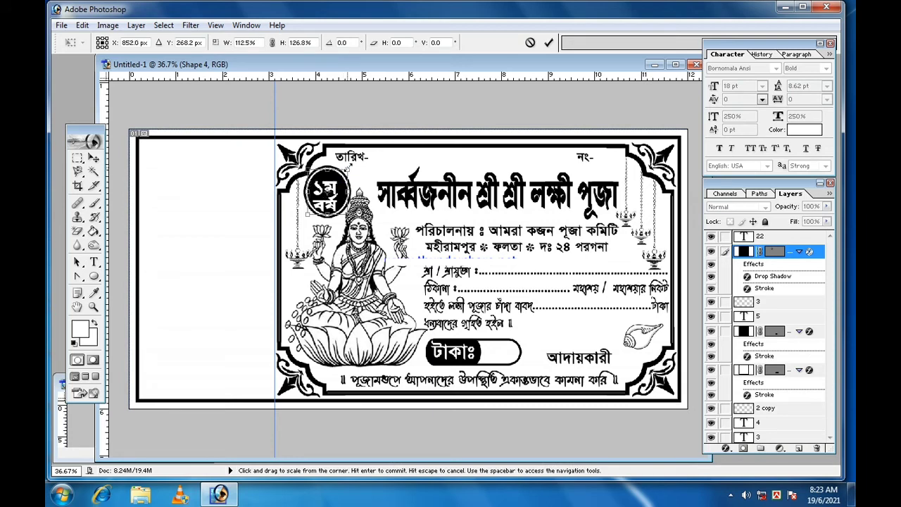
key("Left")
key("Left")
key("Left")
key("Left")
key("Left")
key("Left")
key("Left")
key("Left")
key("Left")
key("Left")
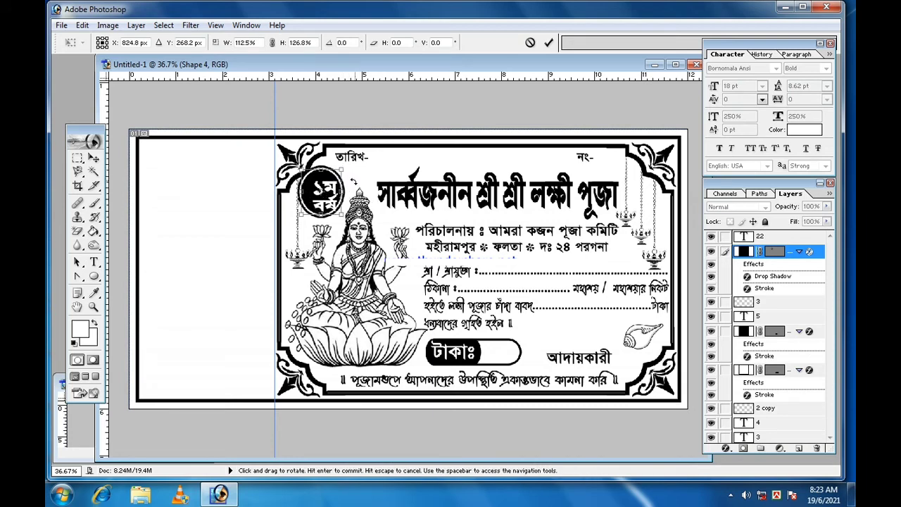
key("ctrl+z")
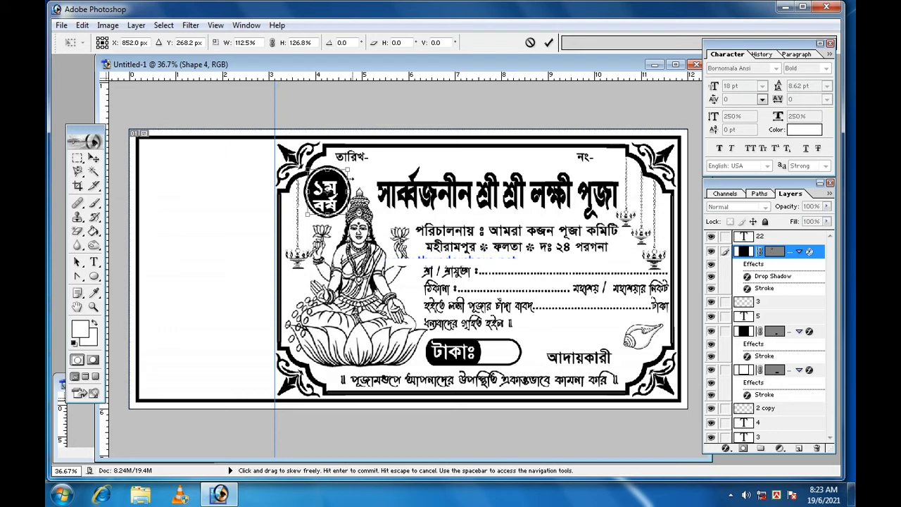
left_click(529, 43)
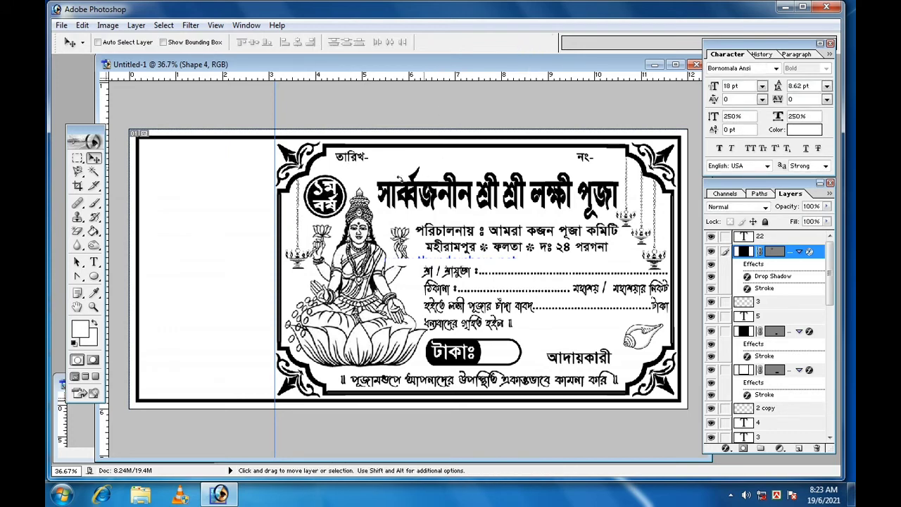
Step: Scale the black circle proportionally to about 110.7% and nudge it so it sits evenly around the ১ম বর্ষ text
left_click(342, 178)
left_click_drag(347, 176, 348, 172)
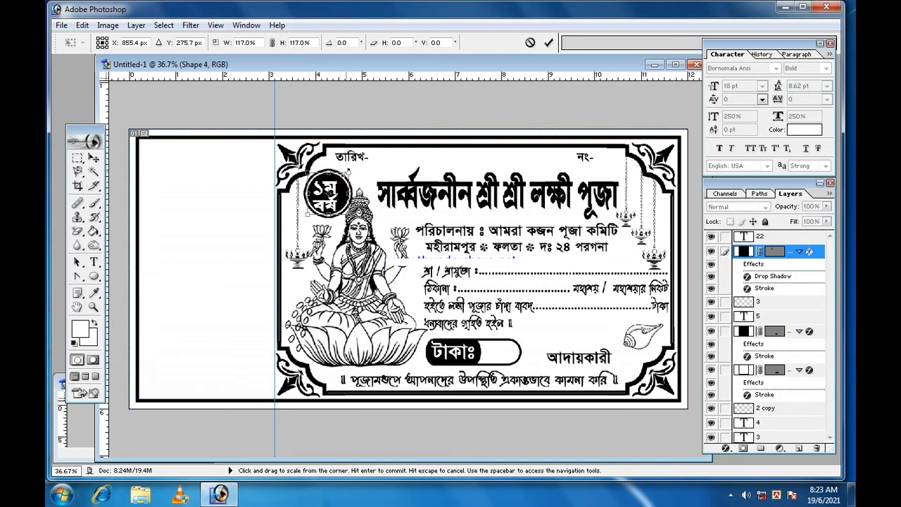
key("Left")
key("Left")
key("Left")
key("Left")
key("Left")
key("Left")
key("Left")
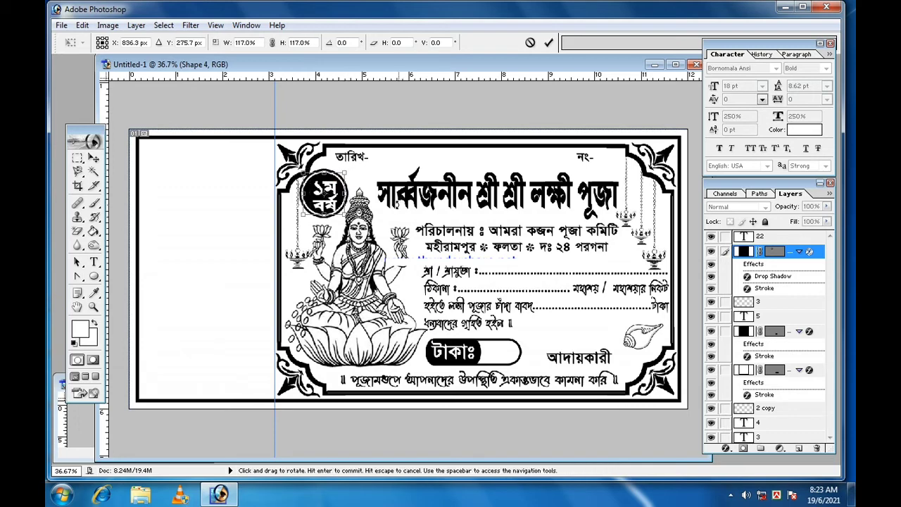
key("Down")
key("Down")
key("Down")
key("Right")
key("Right")
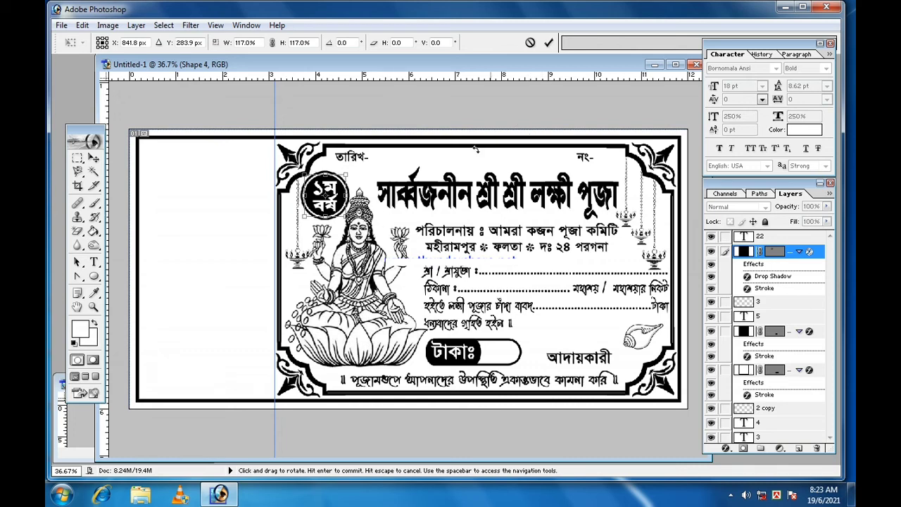
key("Right")
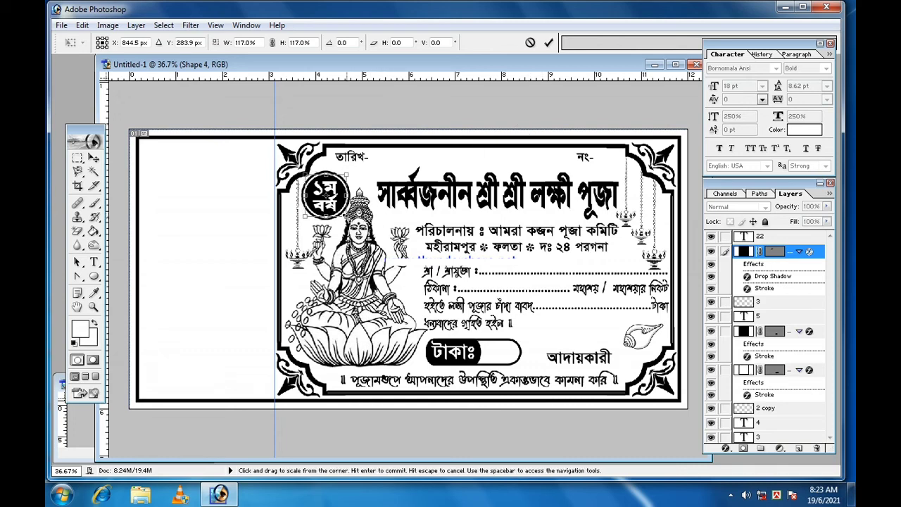
left_click_drag(345, 218, 343, 214)
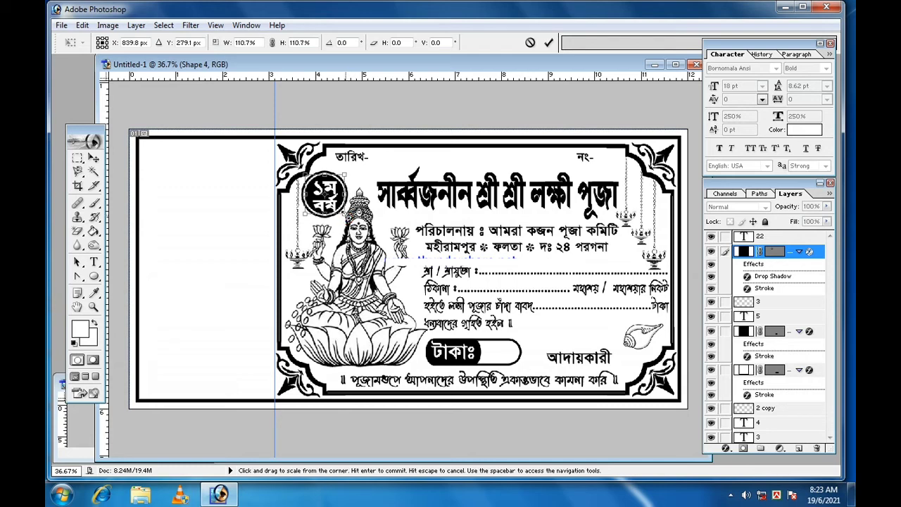
key("Down")
key("Down")
key("Right")
key("Right")
key("Right")
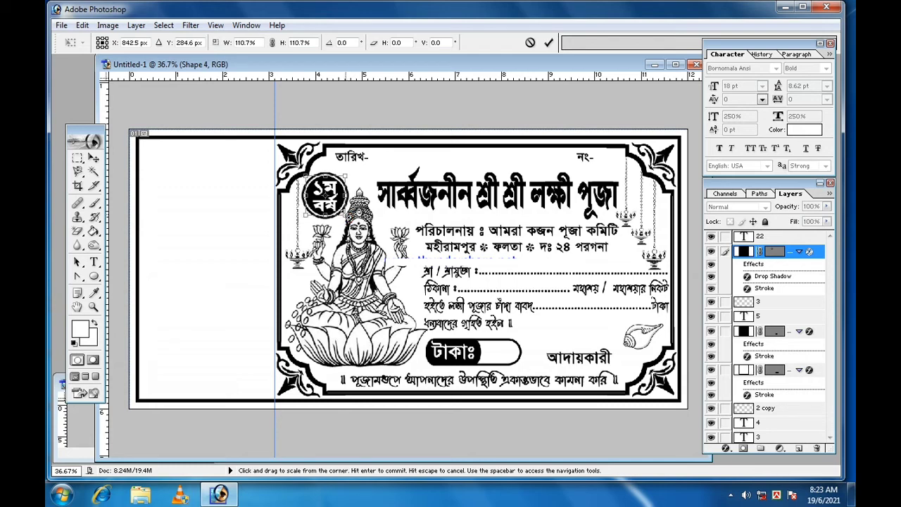
key("Left")
key("Left")
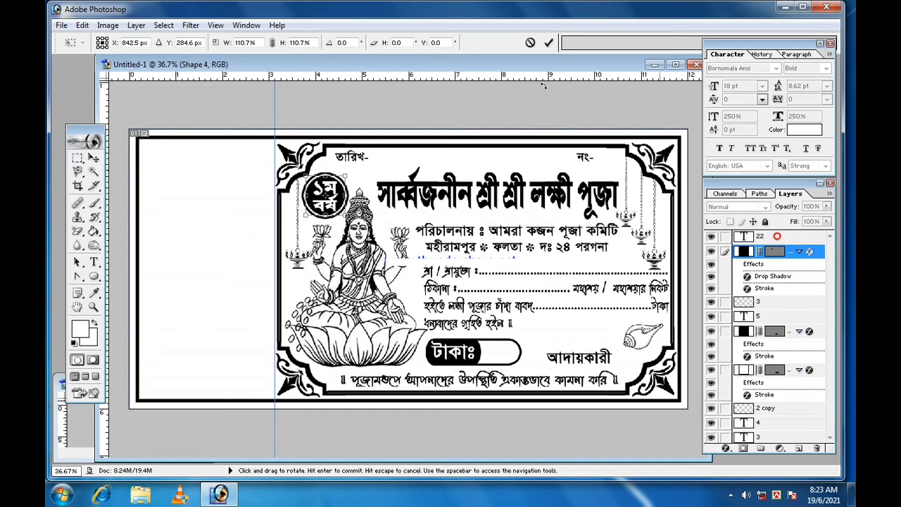
left_click(548, 42)
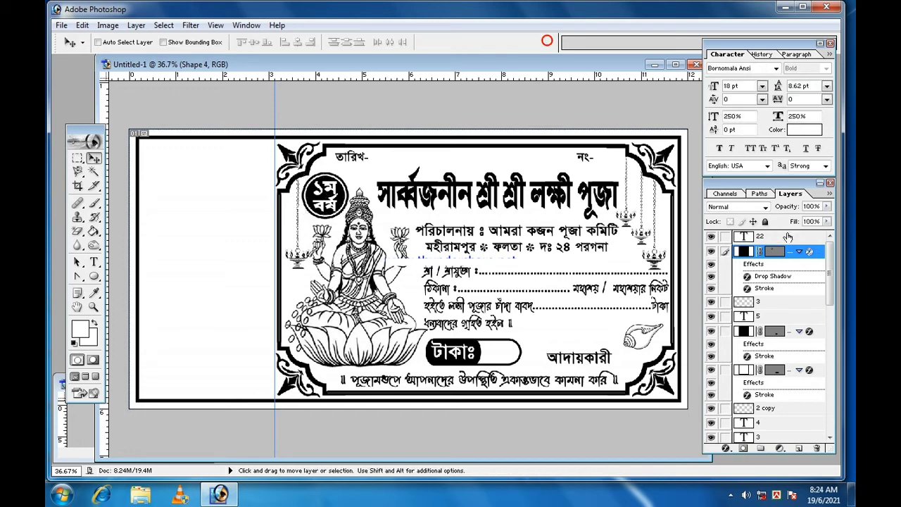
Step: Copy the linked vertical Bengali text layers, including 3 copy, from the existing design and place them on the card's blank left stub
left_click(774, 236)
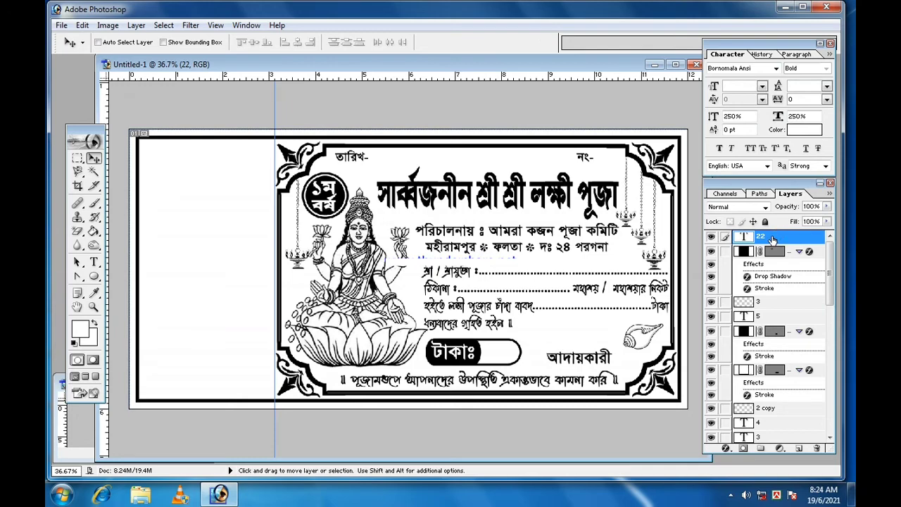
key("ctrl+minus")
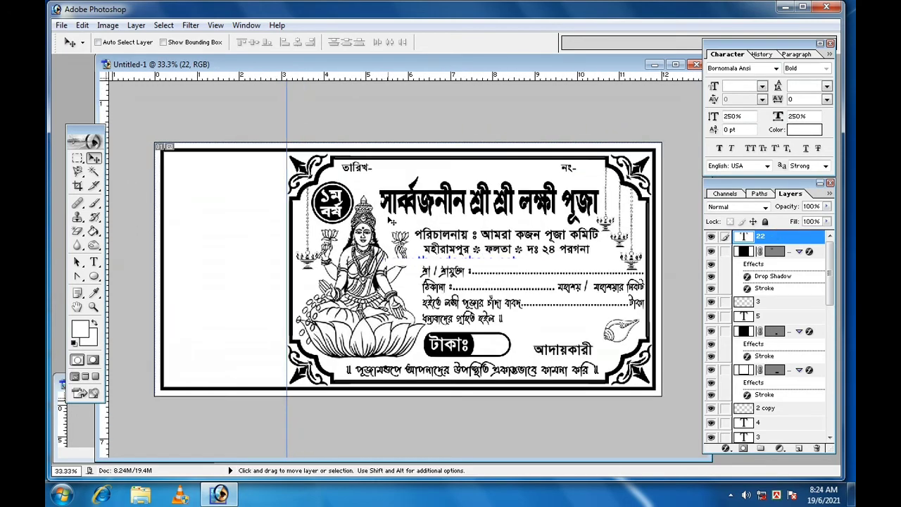
scroll(391, 221, "up", 2)
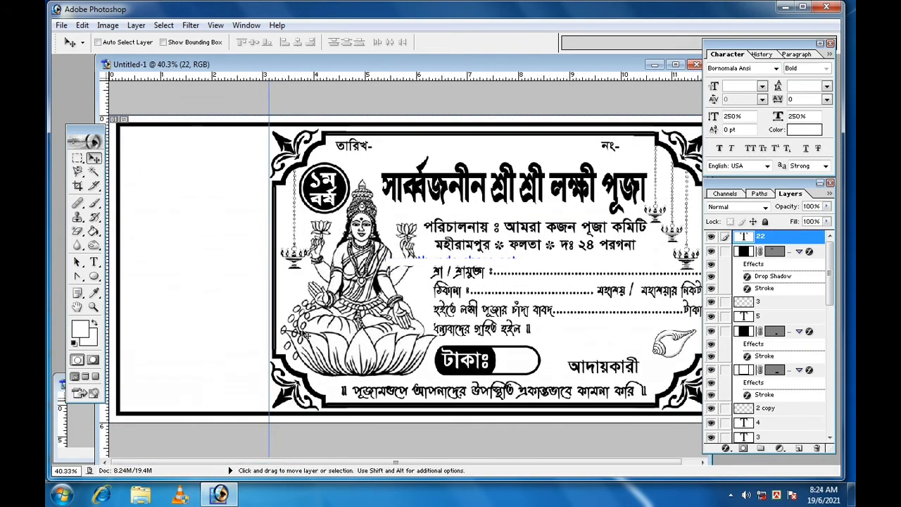
left_click(75, 435)
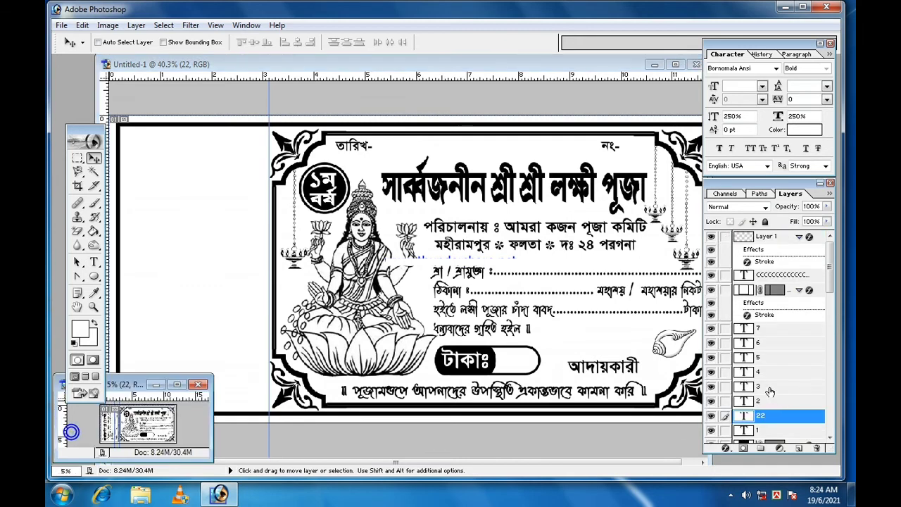
scroll(787, 401, "down", 1)
scroll(788, 401, "down", 5)
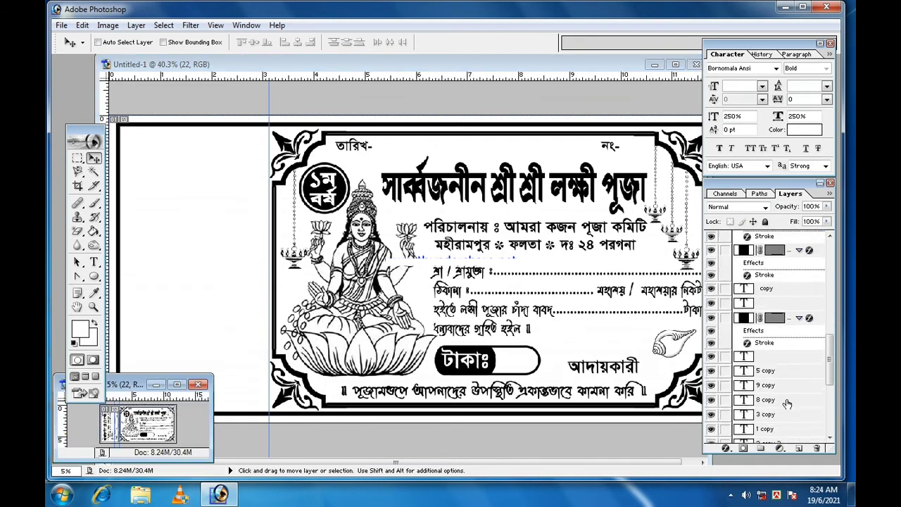
left_click(774, 342)
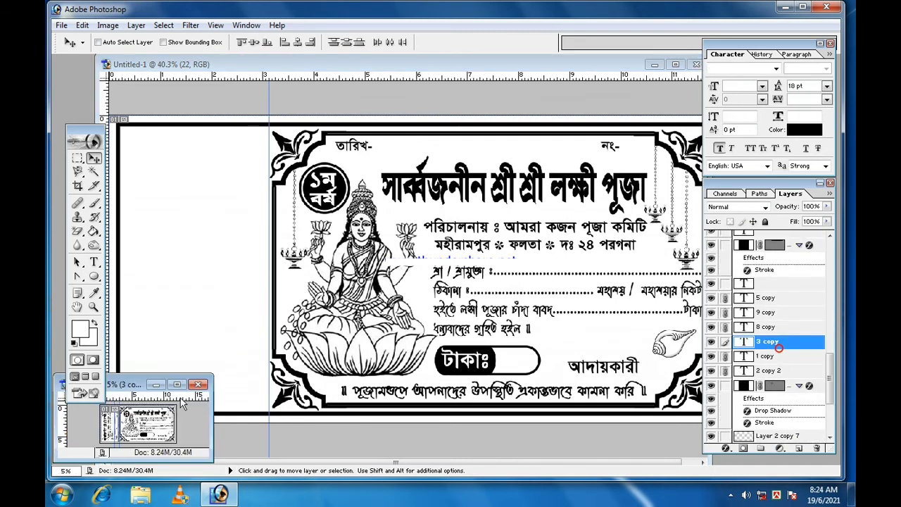
left_click_drag(113, 424, 211, 263)
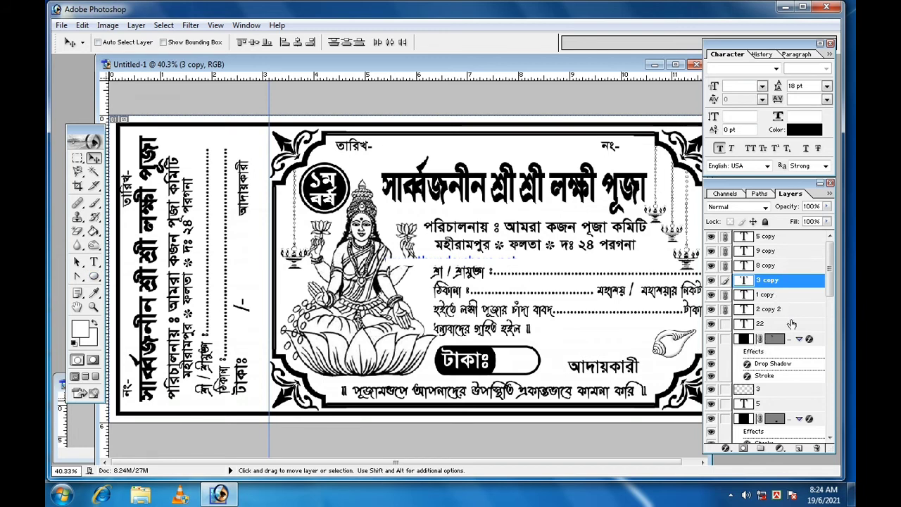
Step: With the Line tool at 1 px weight, draw a full-height vertical line just above the Background layer, between the stub and the ornamental frame
left_click(766, 295)
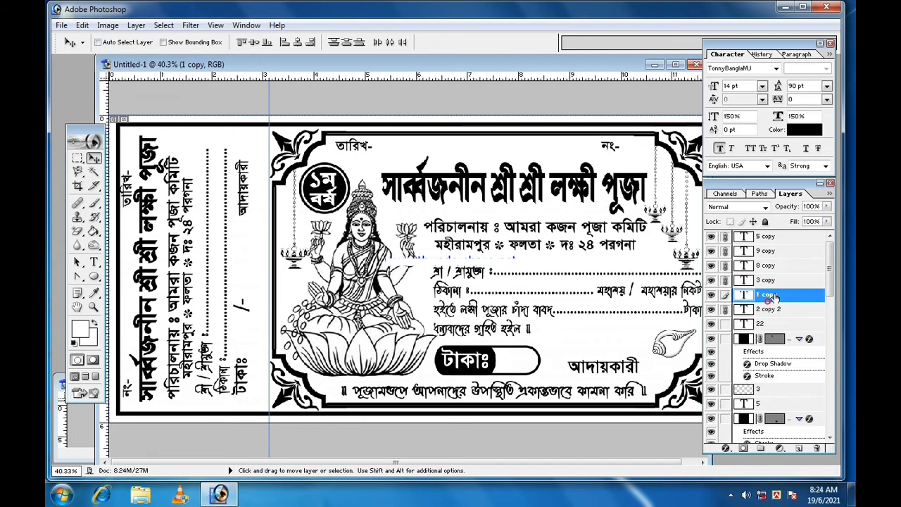
scroll(767, 380, "down", 1)
scroll(766, 387, "down", 4)
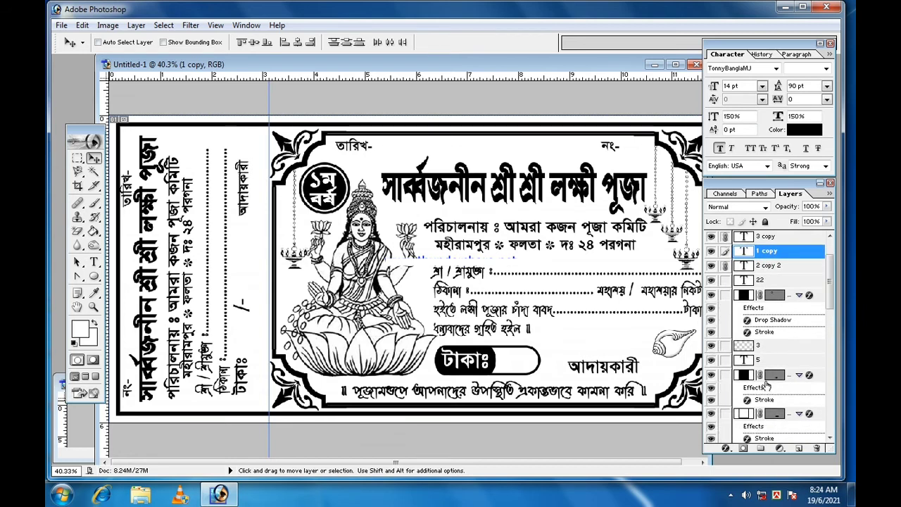
left_click(766, 367)
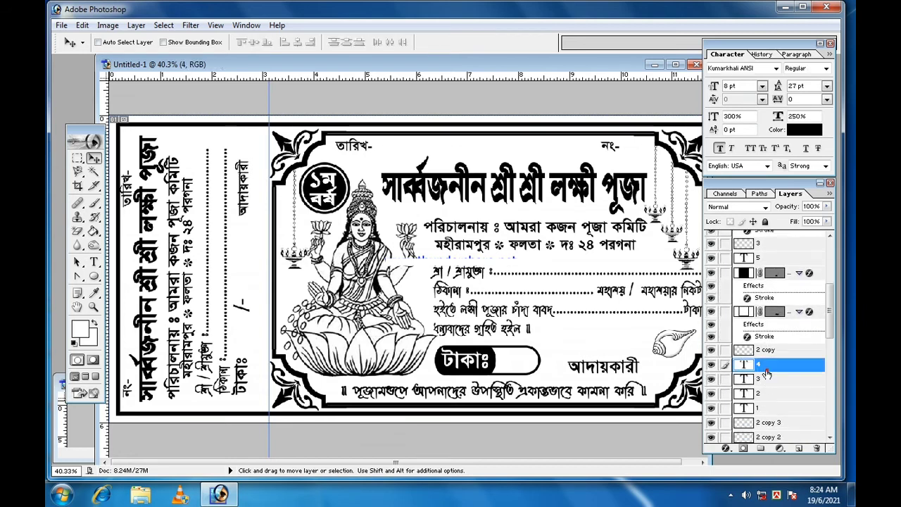
scroll(774, 422, "down", 5)
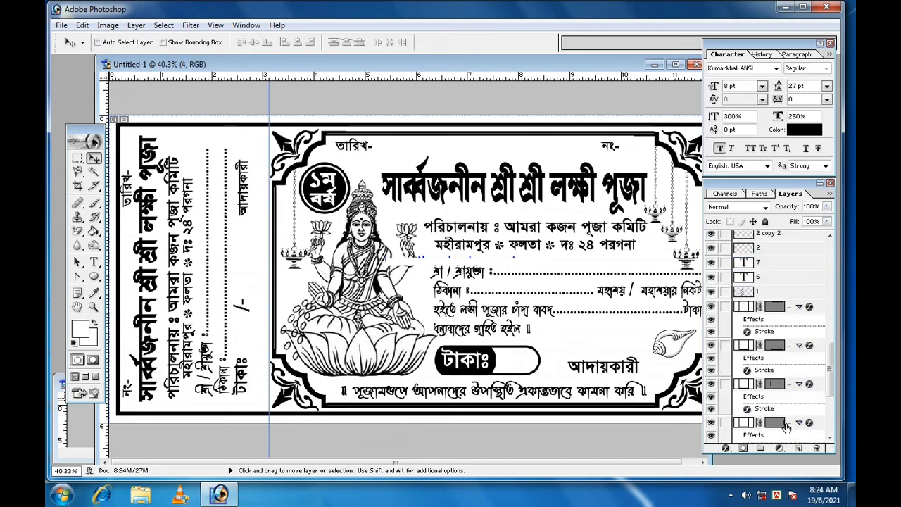
left_click(764, 435)
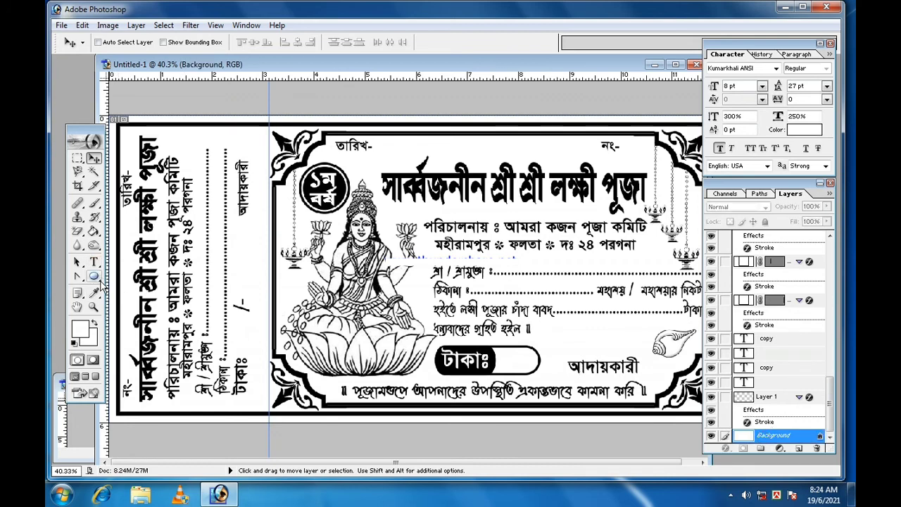
left_click(94, 276)
left_click(141, 324)
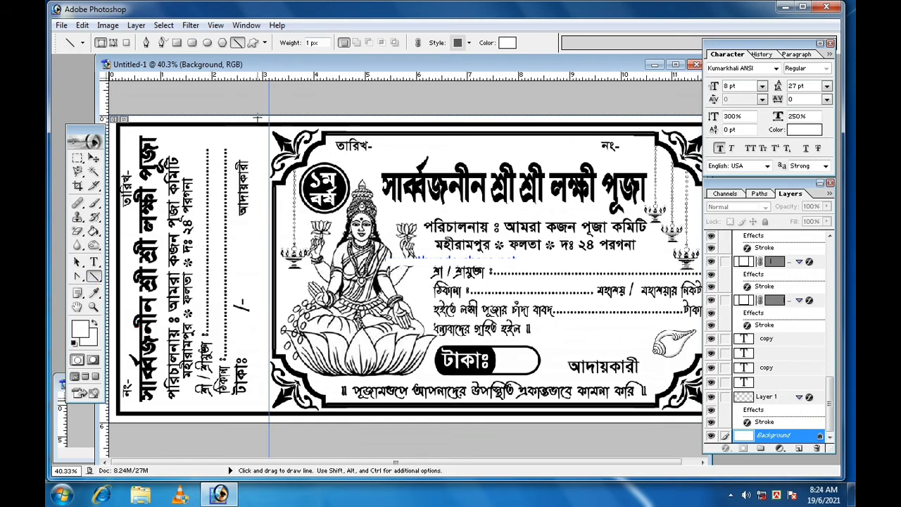
left_click_drag(257, 117, 301, 425)
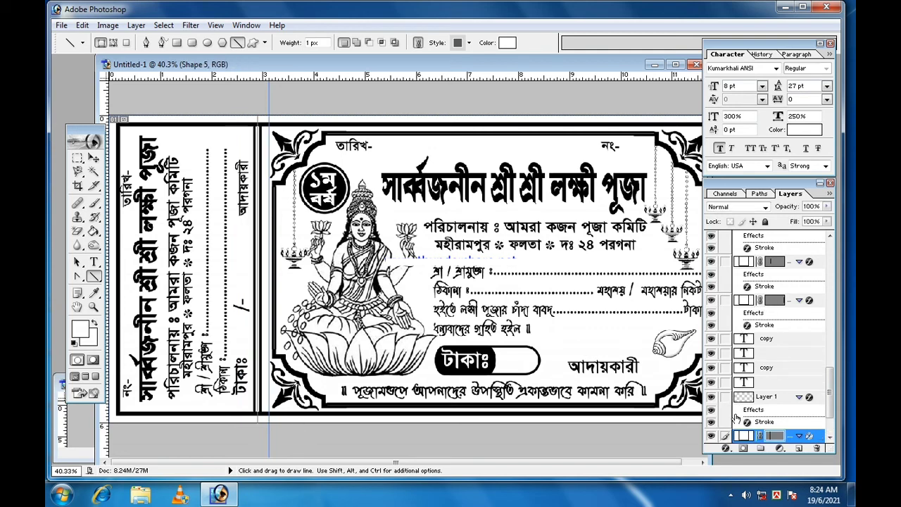
Step: Change the divider line's fill to black (000000) and hide its drop shadow effect
double_click(745, 436)
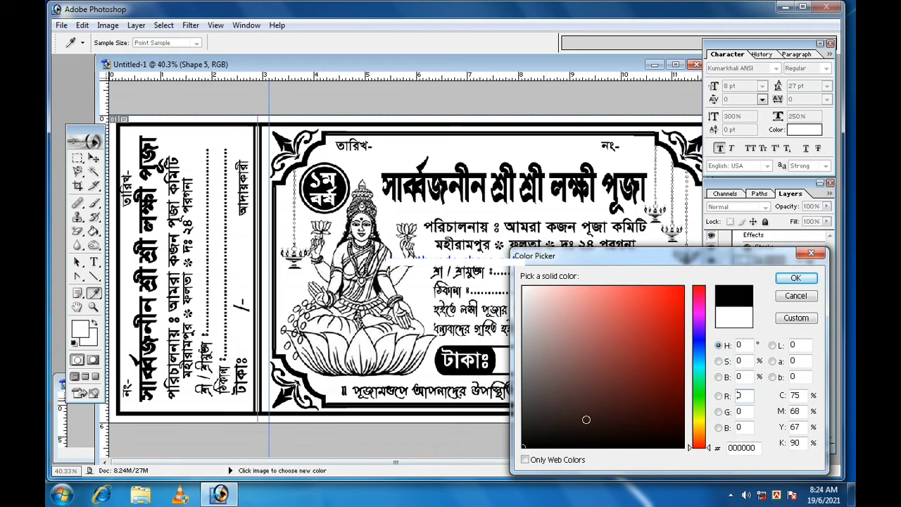
left_click(796, 278)
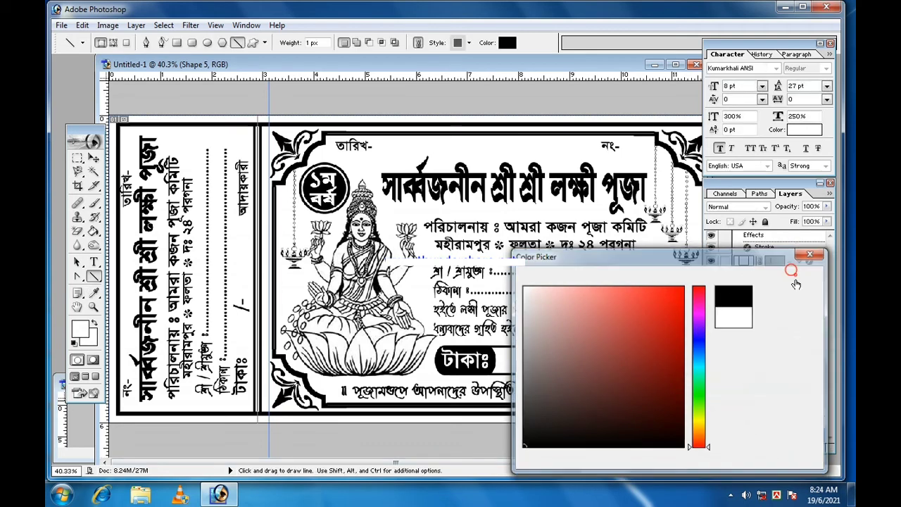
scroll(768, 416, "down", 2)
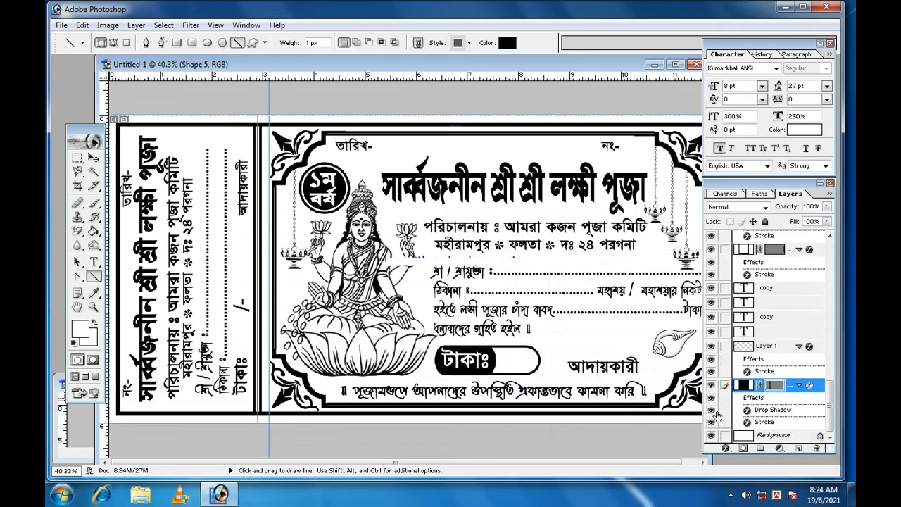
left_click(713, 411)
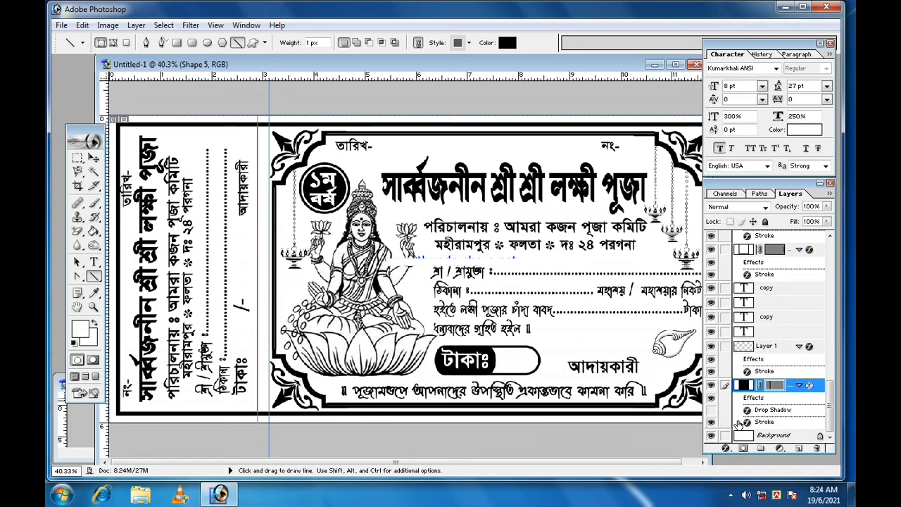
Step: Set the divider line's outside stroke to black at 29 px
double_click(774, 420)
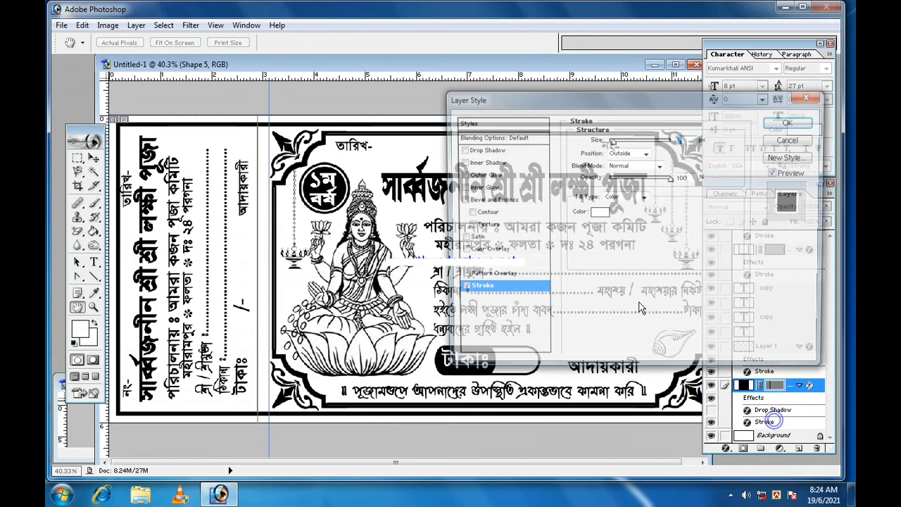
left_click(598, 213)
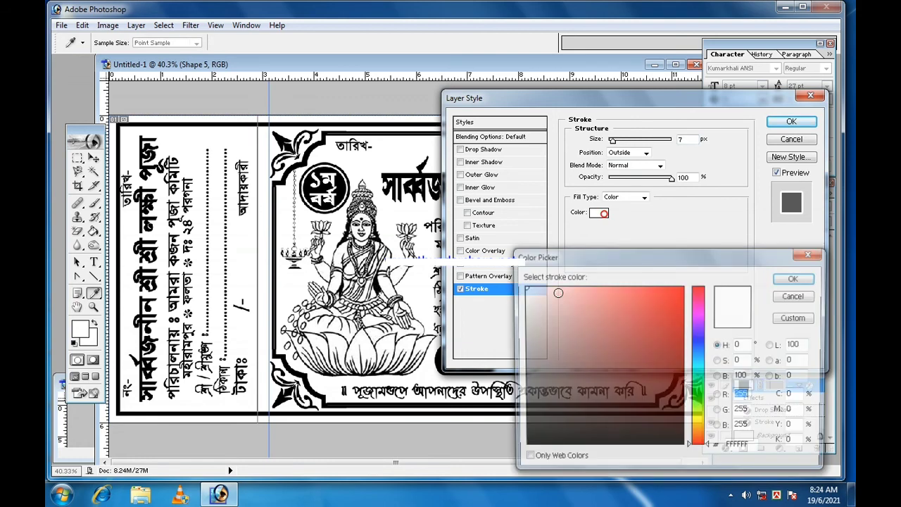
left_click(524, 444)
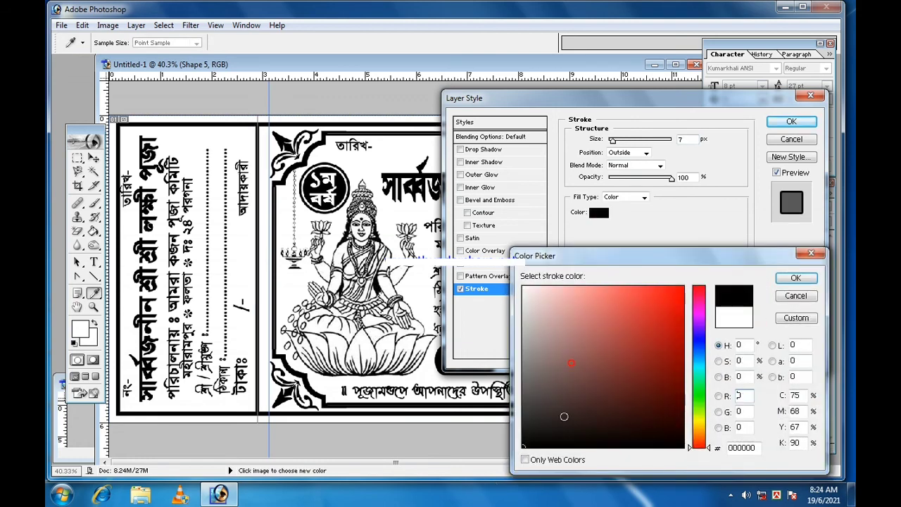
left_click(795, 279)
left_click_drag(612, 144, 618, 140)
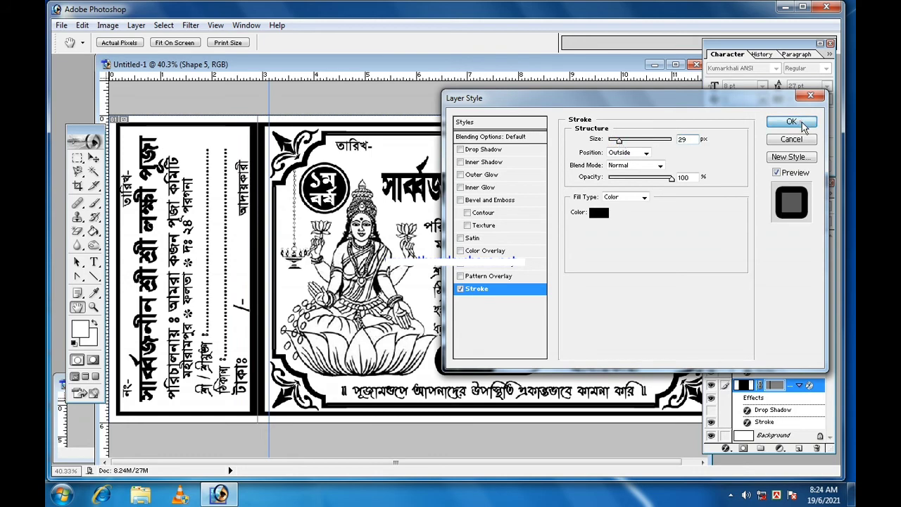
left_click(791, 122)
Step: Nudge the thick black divider strip slightly right, towards the ornamental frame
left_click(93, 159)
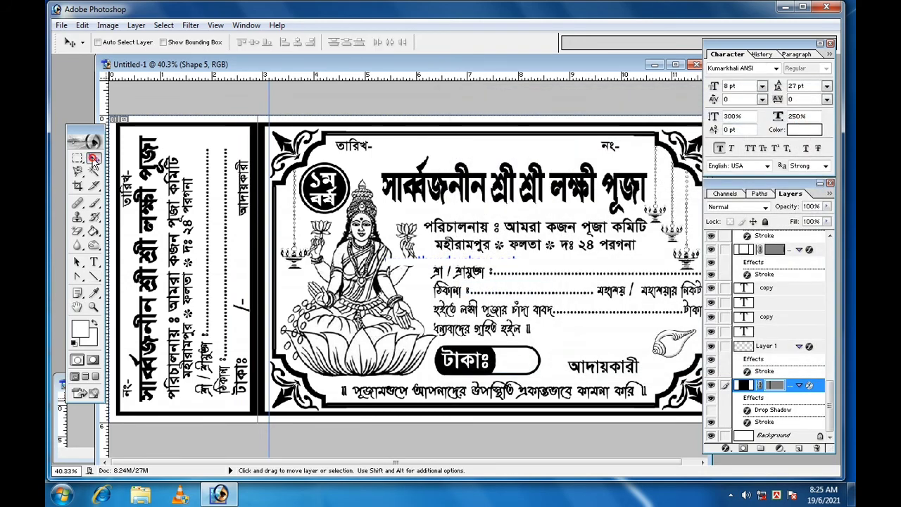
key("Right")
key("Right")
key("Right")
key("Right")
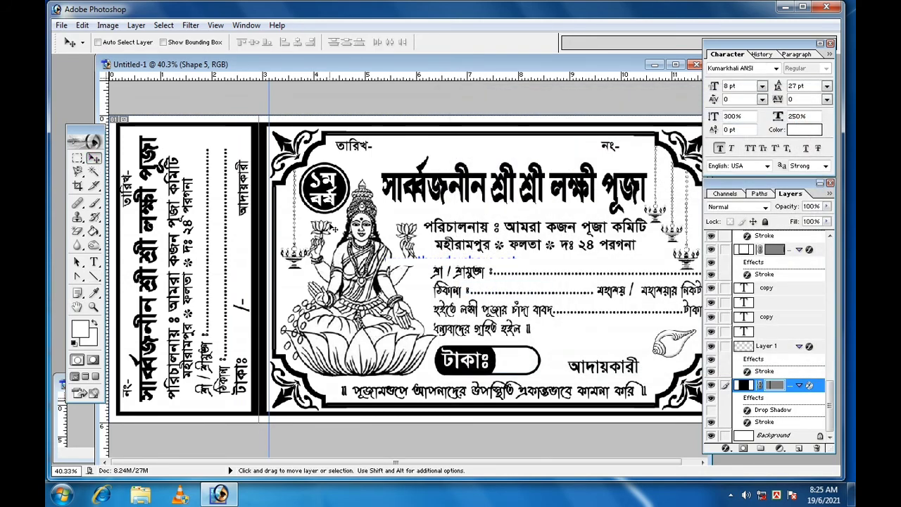
key("Right")
key("Right")
key("Right")
key("Right")
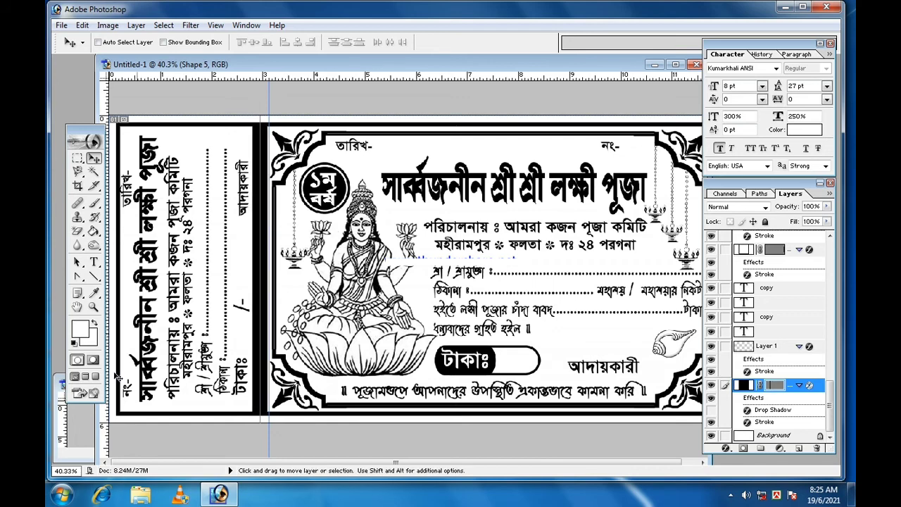
Step: Copy the Kalocsai Flowers text layer (the row of C characters) from the existing design and place it over the black divider strip
left_click(82, 428)
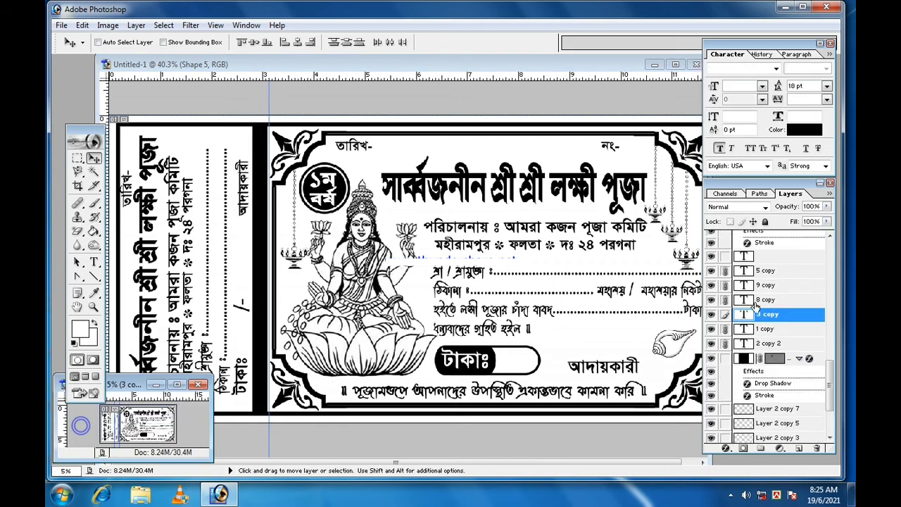
scroll(758, 302, "up", 5)
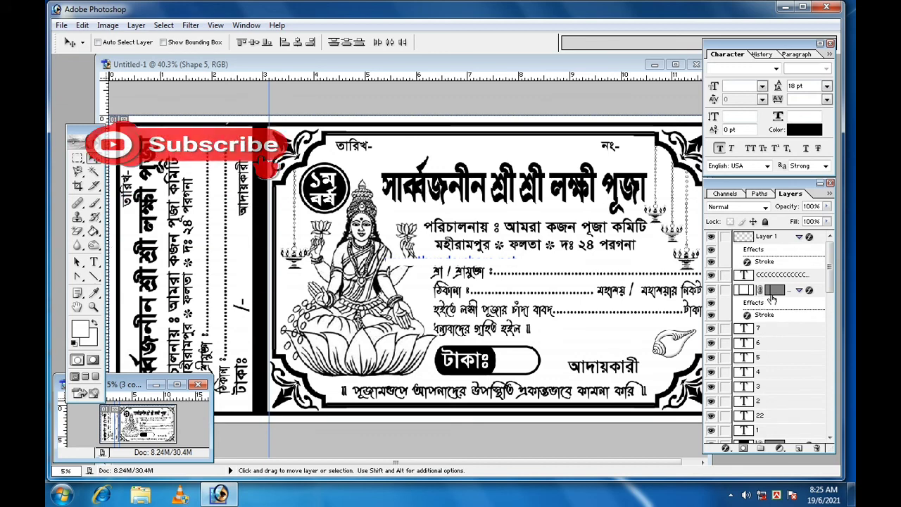
left_click(781, 278)
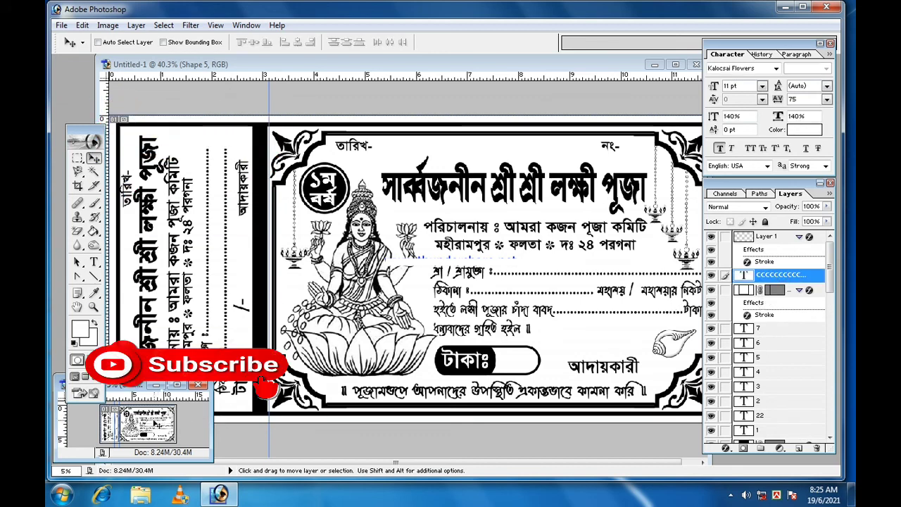
left_click_drag(141, 422, 267, 323)
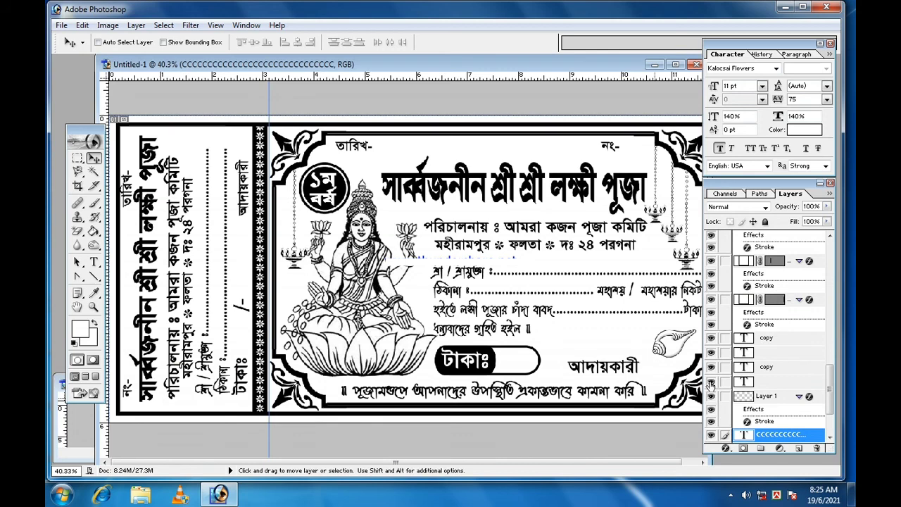
Step: Reduce the black divider strip's stroke size to 18 px so it fits the flower row more closely
scroll(785, 396, "down", 3)
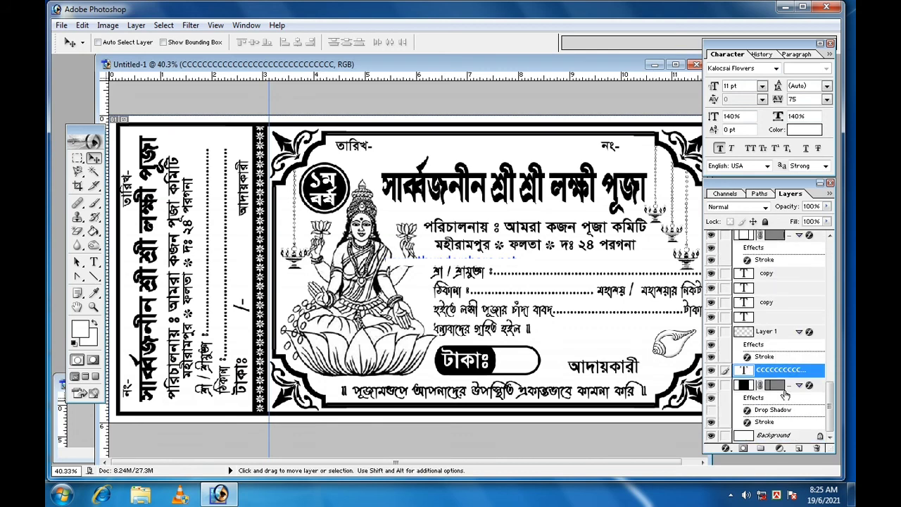
double_click(772, 422)
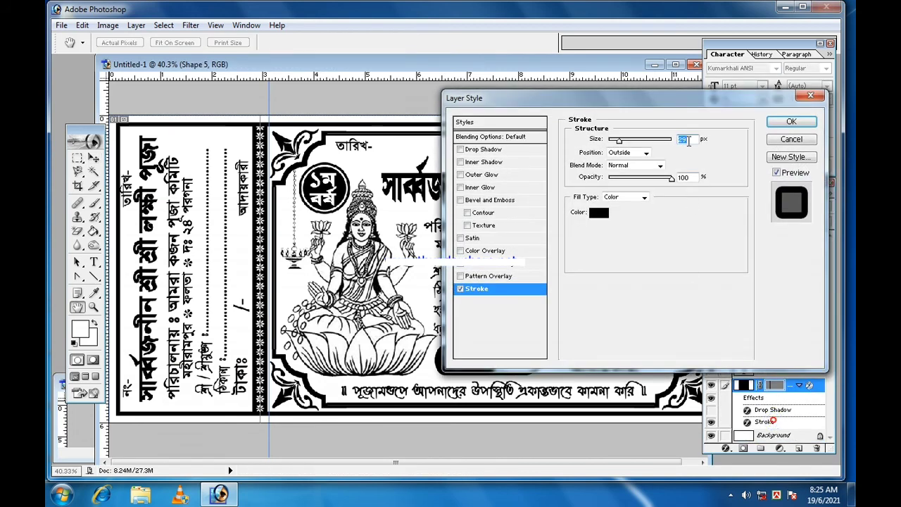
left_click_drag(618, 140, 617, 140)
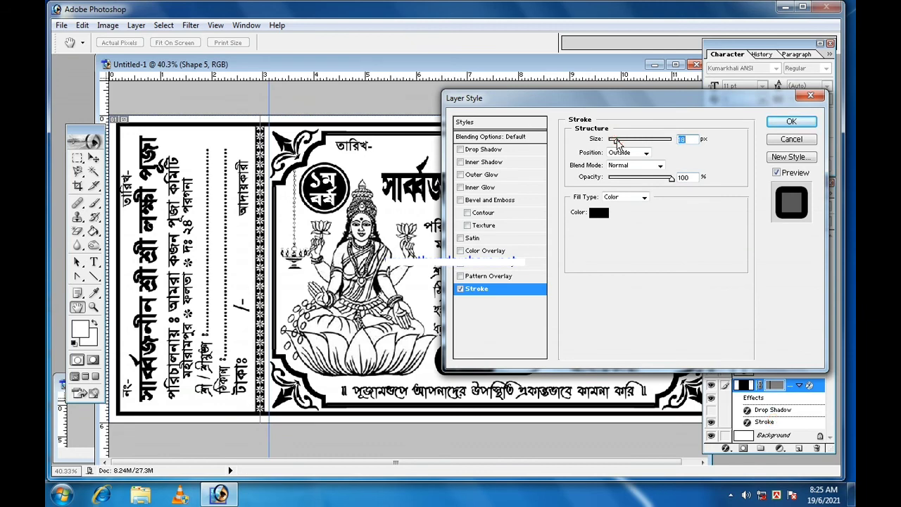
left_click(791, 121)
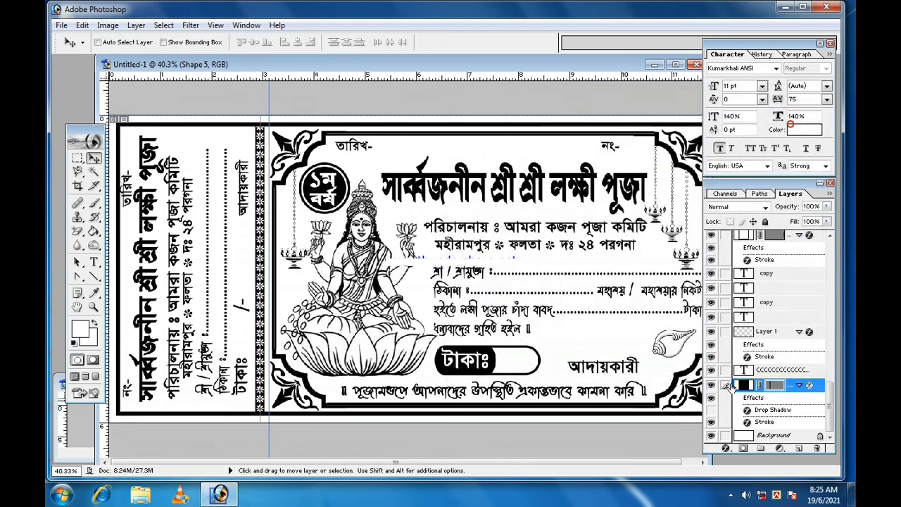
Step: Link the flower-row text layer to the black divider strip and remove the vertical guide beside the divider
left_click(725, 370)
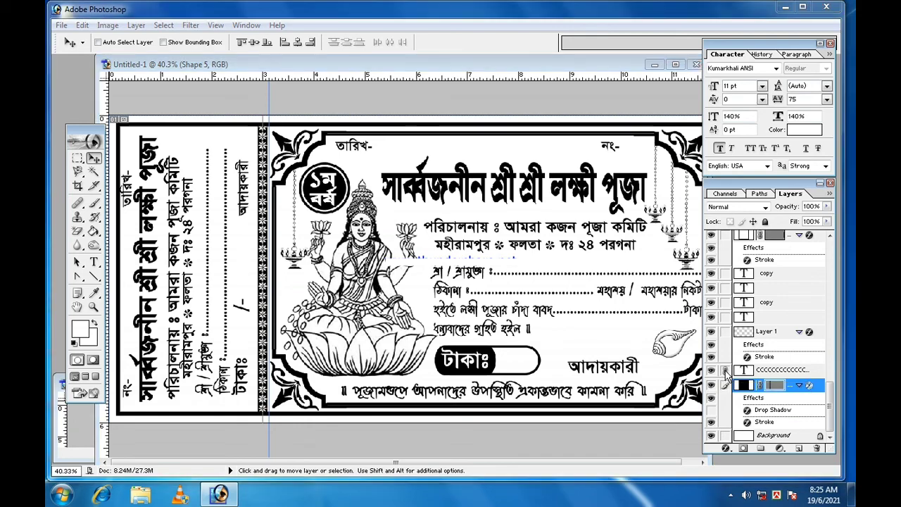
key("ctrl+s")
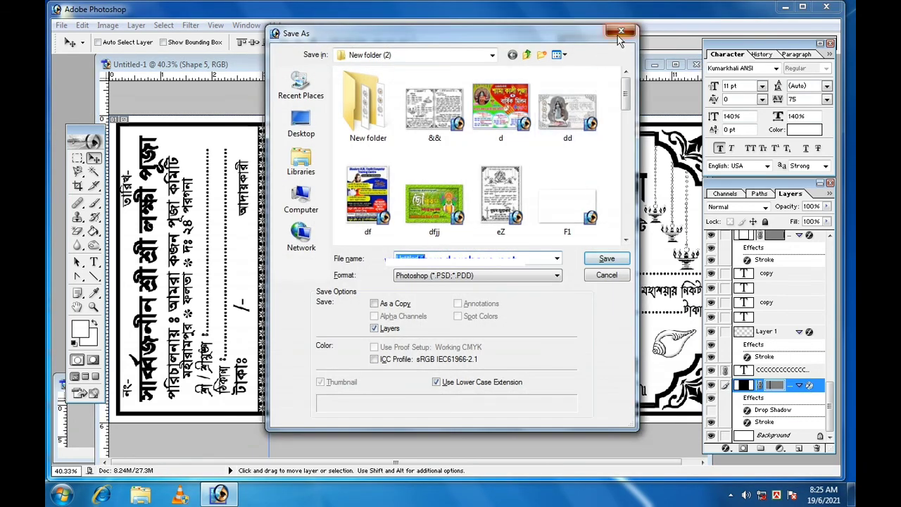
left_click(619, 33)
left_click(802, 7)
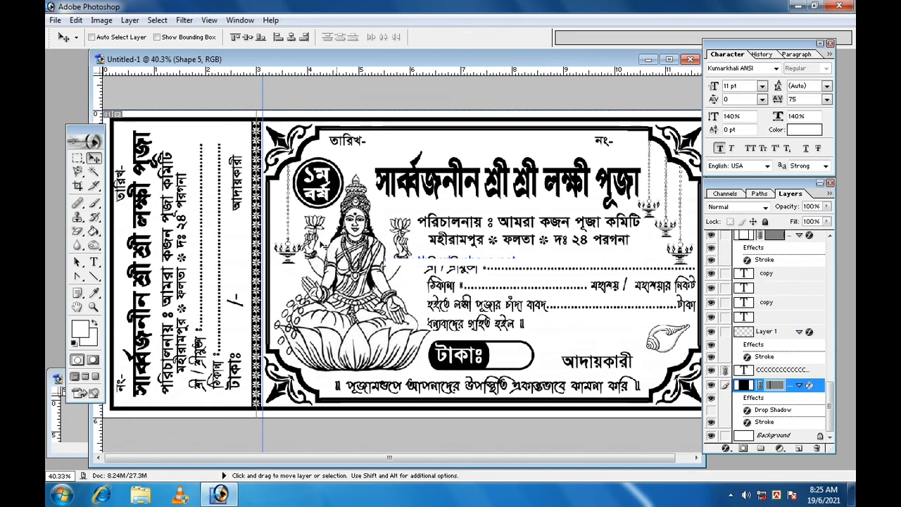
left_click_drag(260, 234, 58, 259)
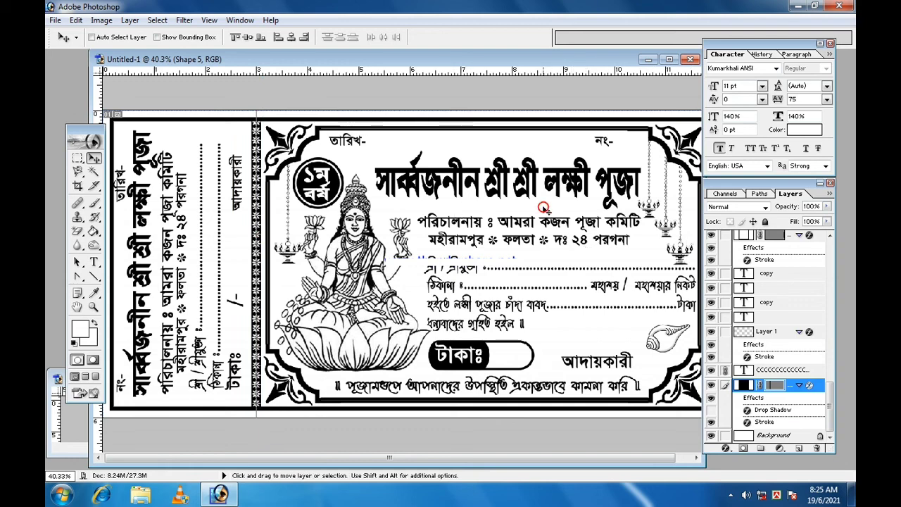
Step: Select the 9 copy text layer and examine the finished receipt card's overall layout, goddess artwork, text and divider, close up and in full
scroll(783, 345, "up", 10)
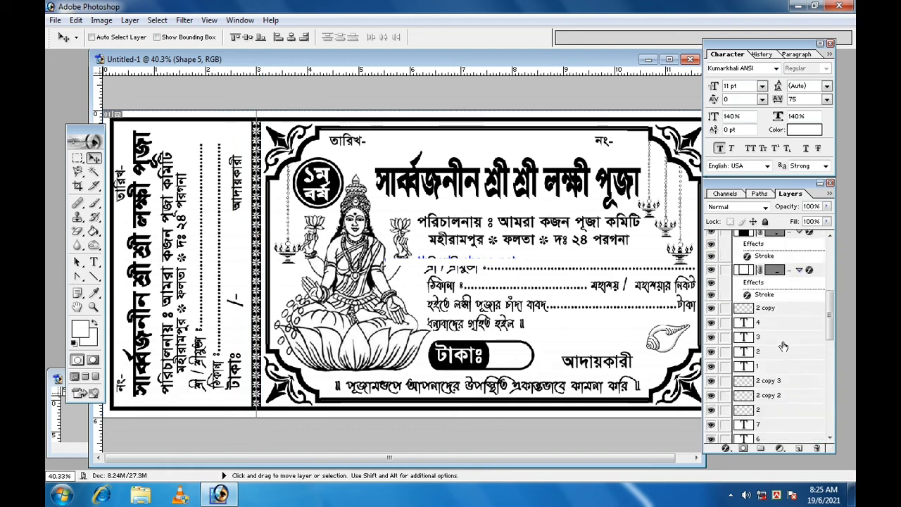
scroll(782, 317, "up", 10)
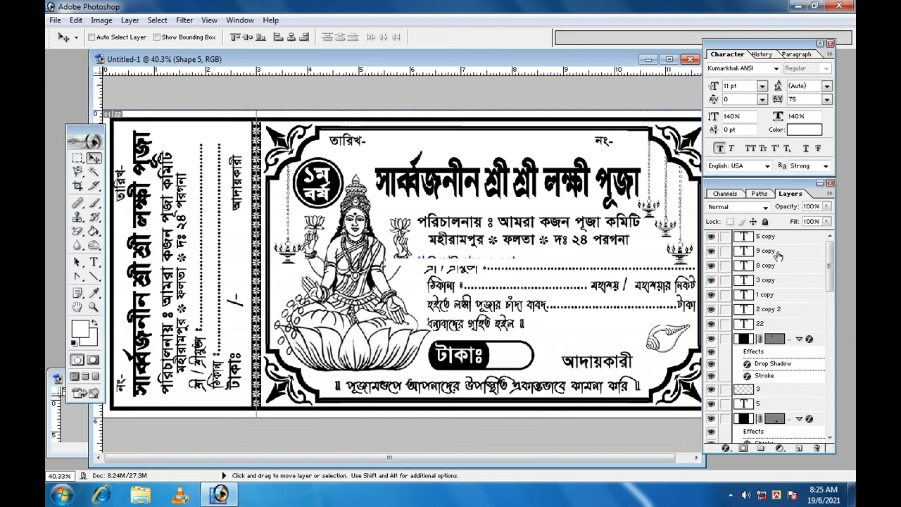
left_click(778, 252)
key("ctrl+minus")
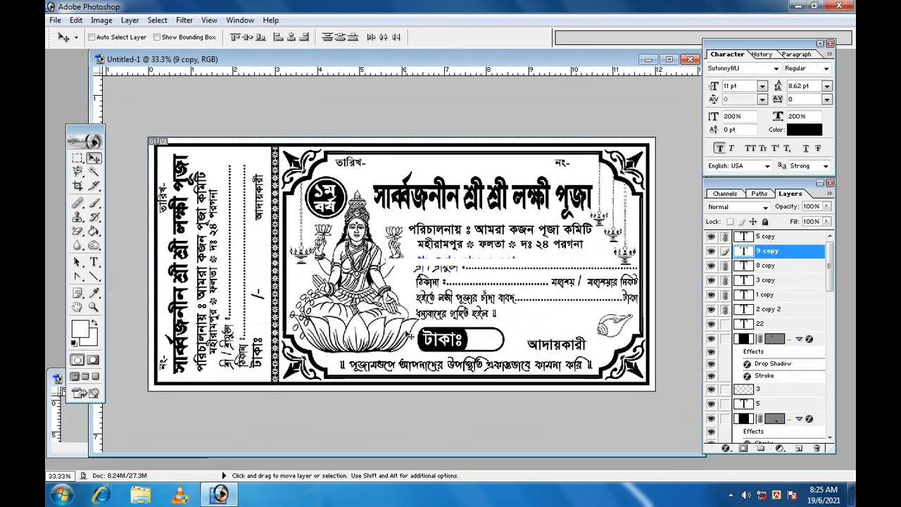
key("ctrl+plus")
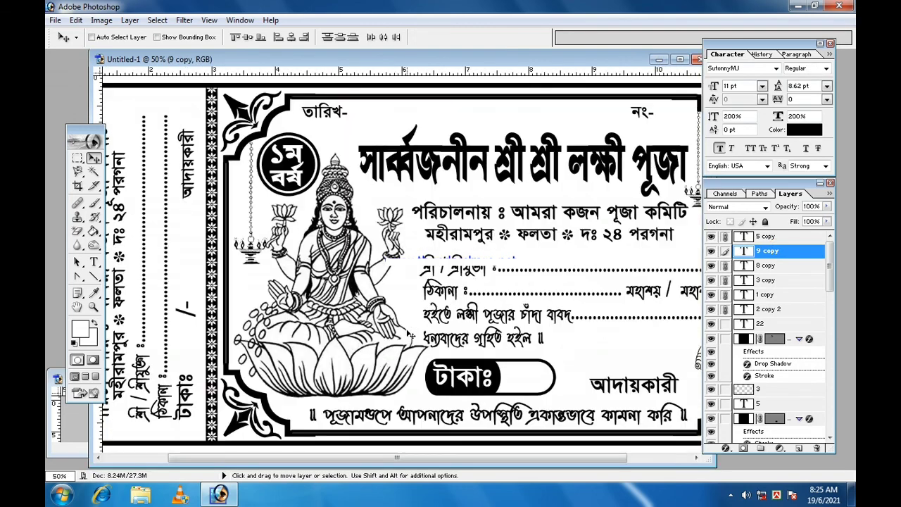
key("ctrl+minus")
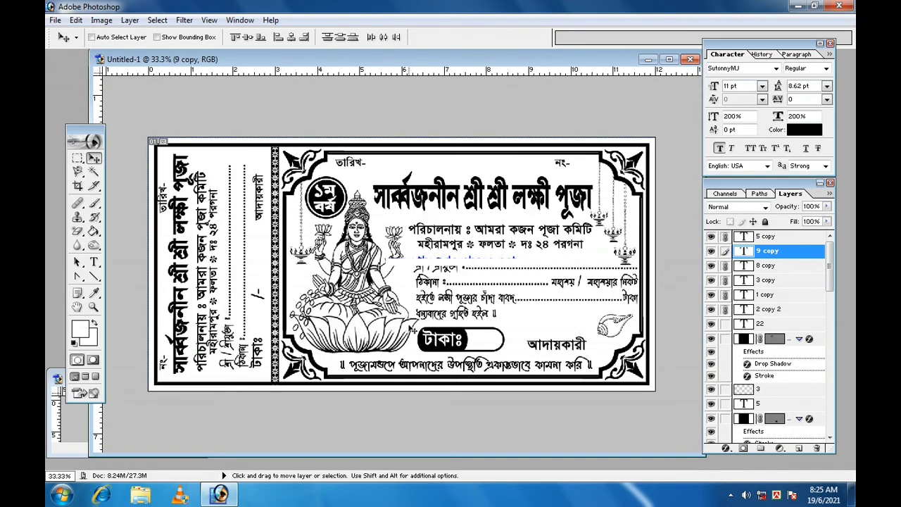
key("ctrl+plus")
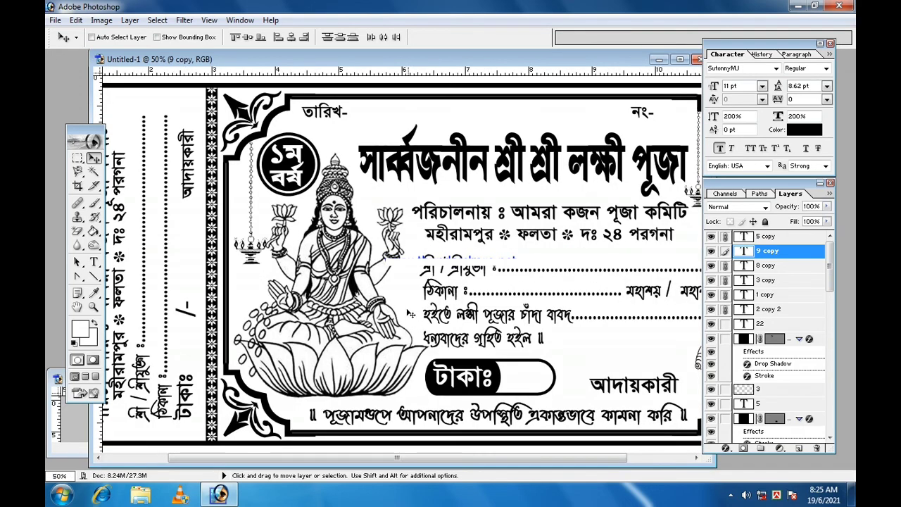
key("ctrl+minus")
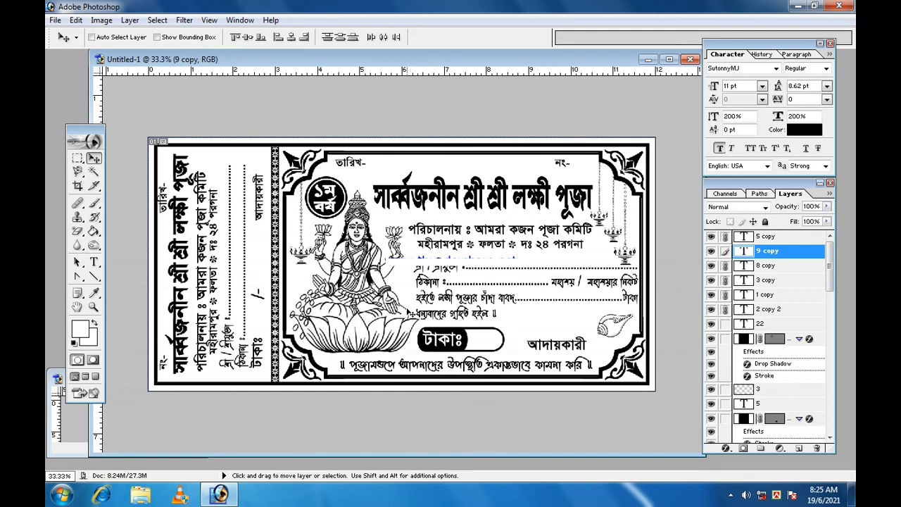
key("ctrl+plus")
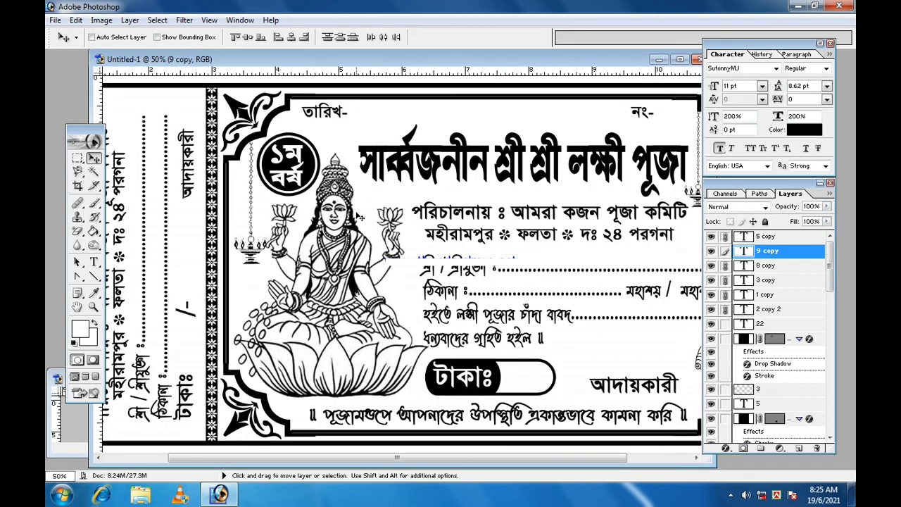
key("ctrl+plus")
scroll(251, 174, "up", 1)
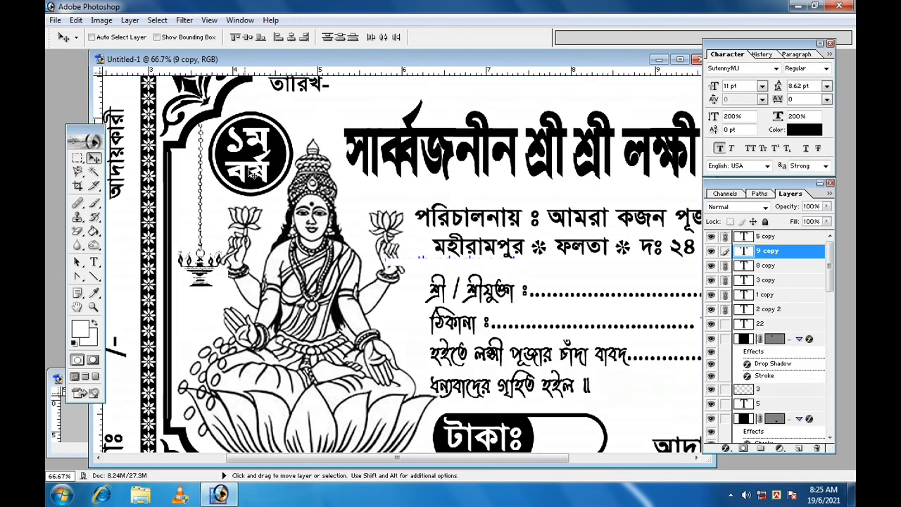
scroll(261, 169, "up", 4)
scroll(328, 251, "down", 4)
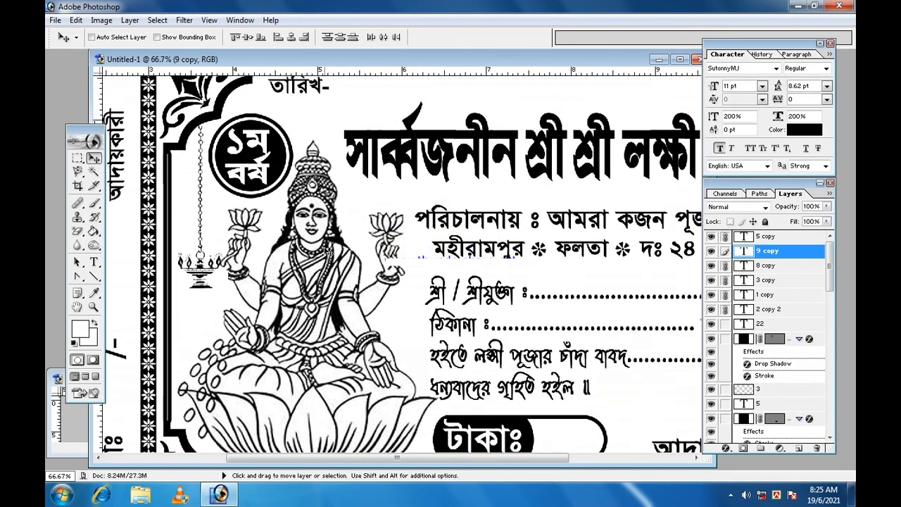
scroll(328, 251, "down", 3)
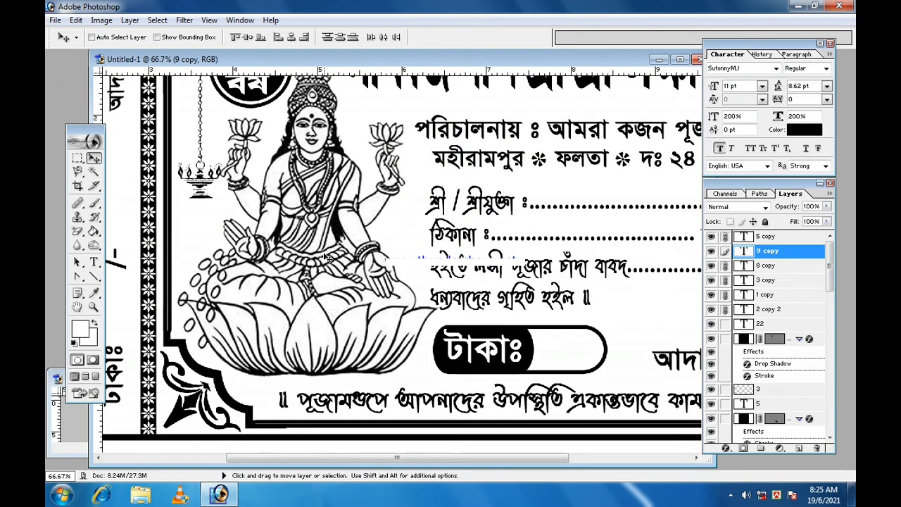
key("ctrl+minus")
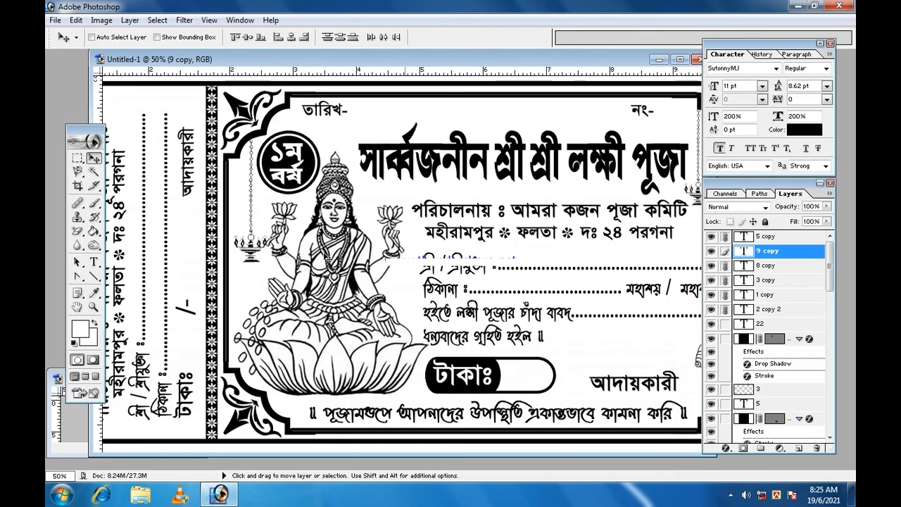
key("ctrl+minus")
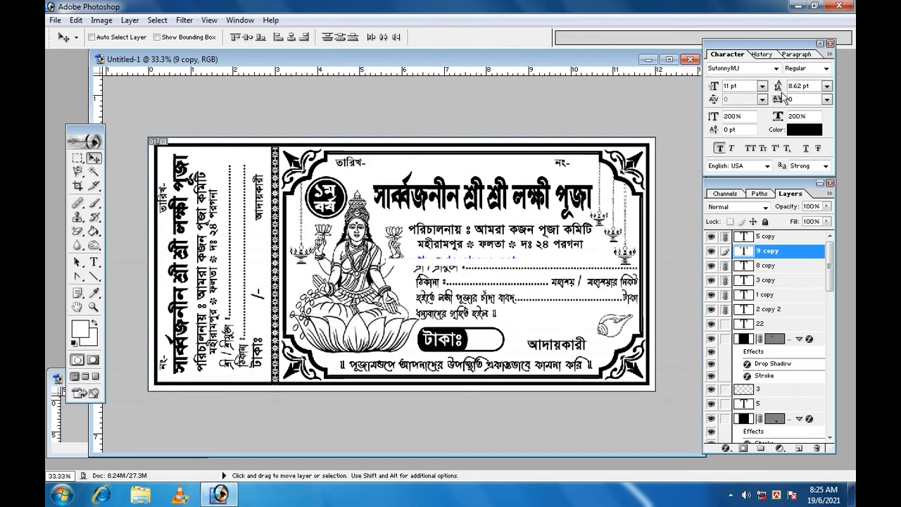